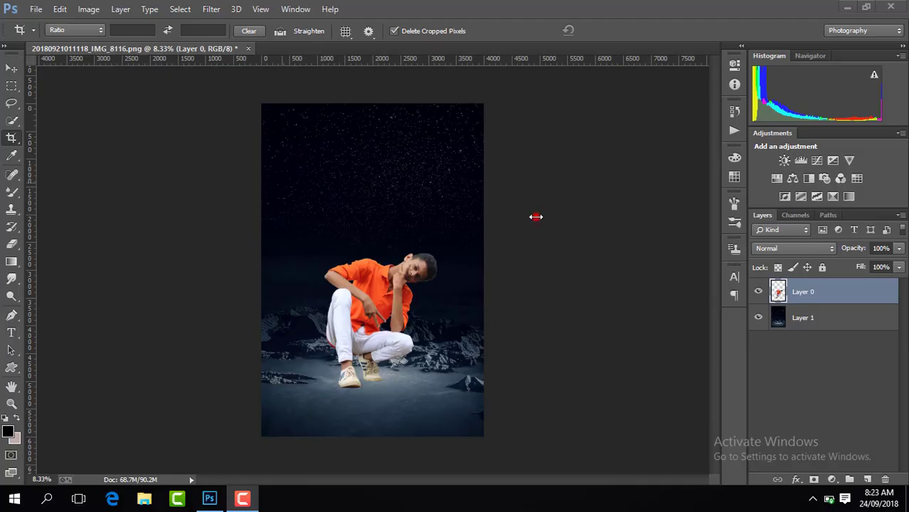
Toggle the visibility of the cutout layer and the background layer to examine what each one contains
{"action": "left_click", "coordinate": [535, 217]}
{"action": "left_click", "coordinate": [759, 290]}
{"action": "left_click", "coordinate": [758, 290]}
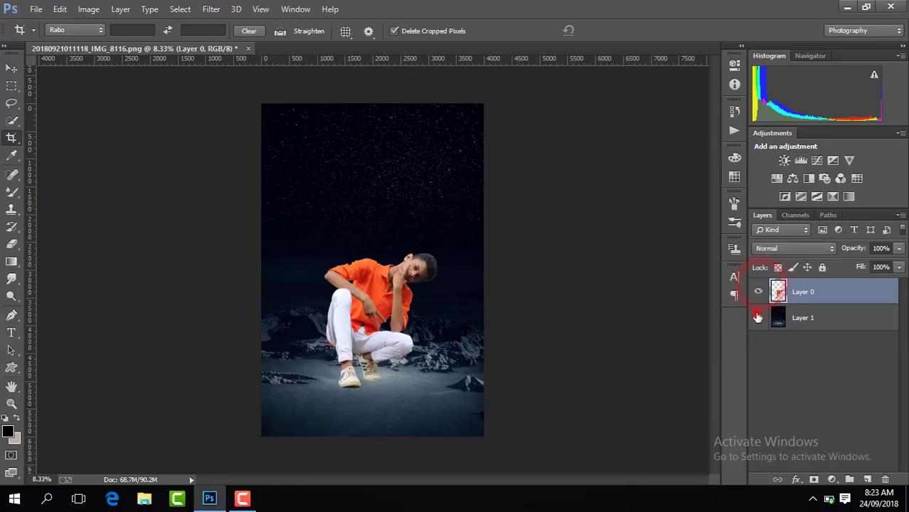
{"action": "left_click", "coordinate": [758, 317]}
{"action": "left_click", "coordinate": [758, 317]}
{"action": "left_click", "coordinate": [758, 317]}
{"action": "left_click", "coordinate": [757, 316]}
{"action": "left_click", "coordinate": [757, 292]}
{"action": "left_click", "coordinate": [757, 292]}
Scale the squatting boy's cutout on Layer 0 down slightly about its centre
{"action": "left_click", "coordinate": [10, 69]}
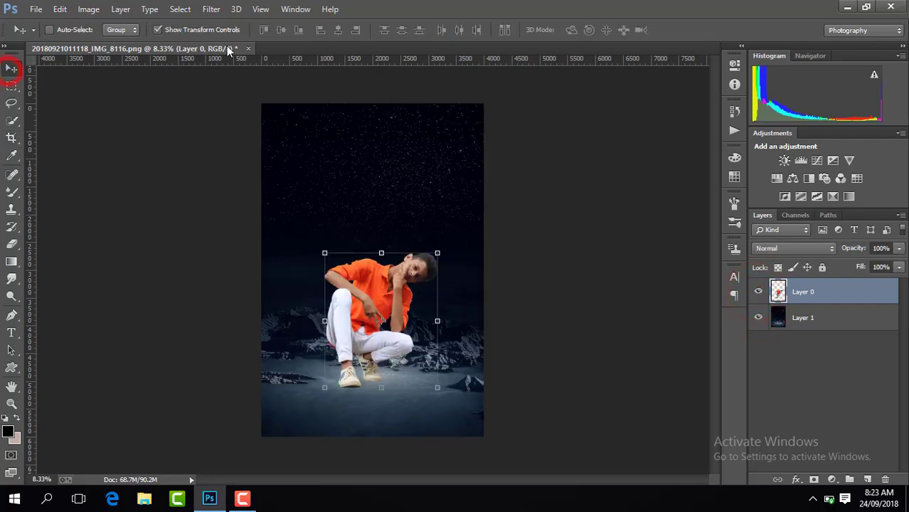
{"action": "key", "text": "ctrl+plus"}
{"action": "key", "text": "ctrl+plus"}
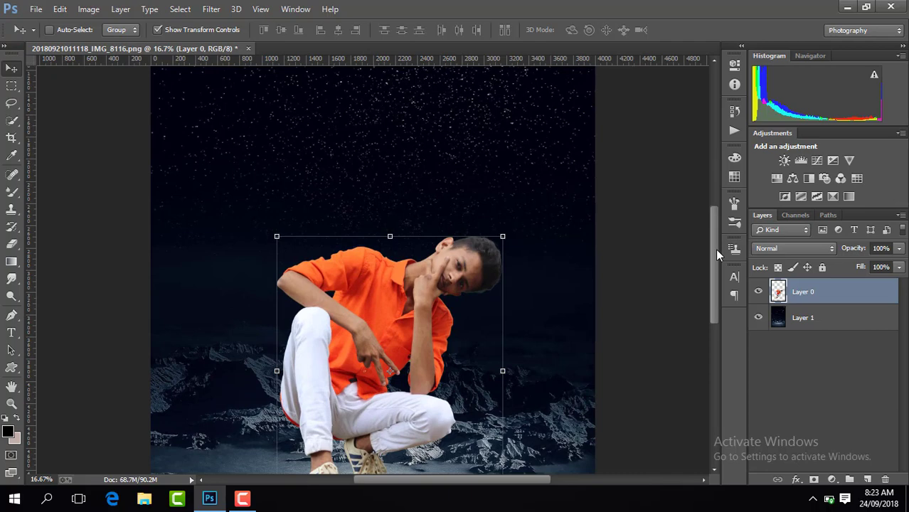
{"action": "left_click_drag", "start_coordinate": [715, 249], "coordinate": [710, 297]}
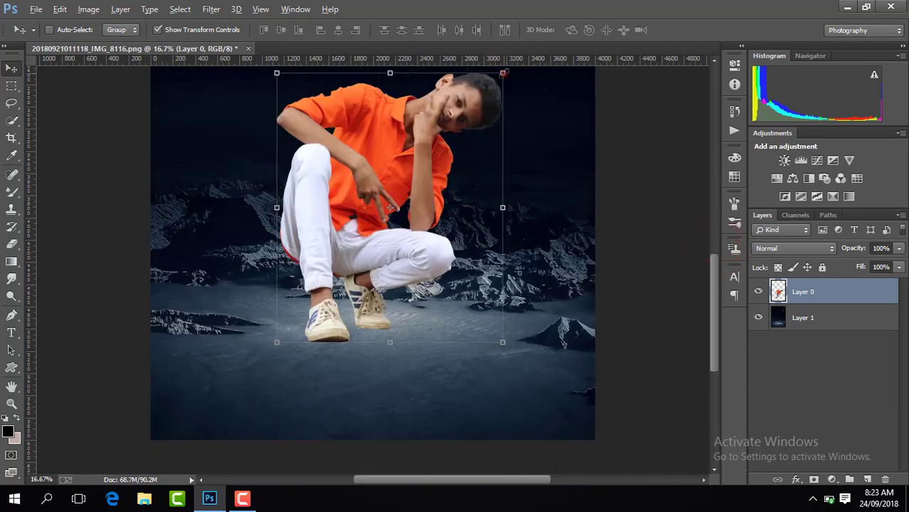
{"action": "left_click_drag", "start_coordinate": [503, 74], "coordinate": [499, 77]}
{"action": "key", "text": "Return"}
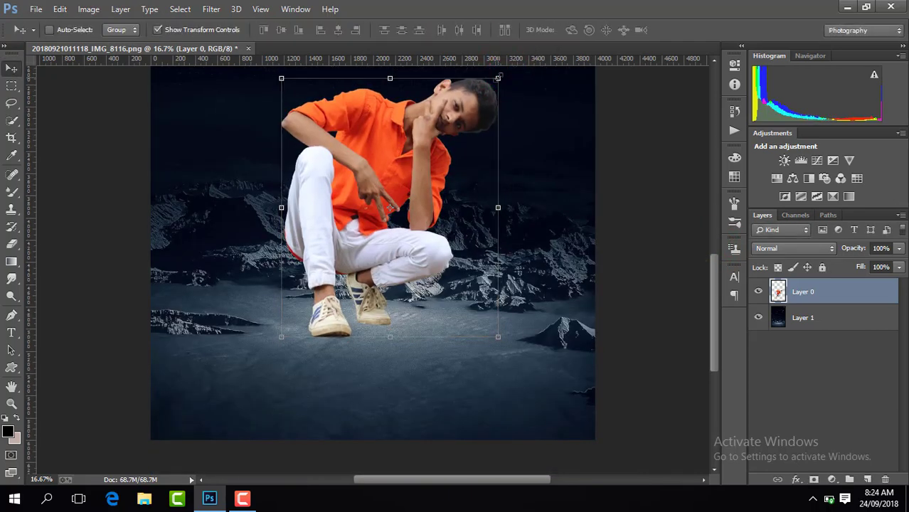
Add an empty layer between the boy's cutout and the background, and make it active
{"action": "left_click", "coordinate": [870, 478]}
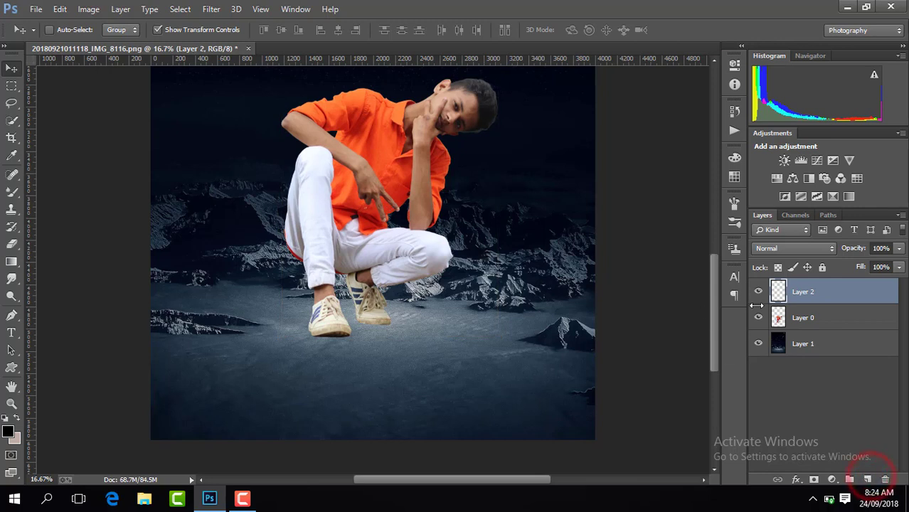
{"action": "left_click_drag", "start_coordinate": [801, 318], "coordinate": [802, 279]}
{"action": "left_click", "coordinate": [807, 317]}
Paint a single soft black dab just below the shoes with the Brush tool at 226 px and 0% hardness
{"action": "right_click", "coordinate": [12, 191]}
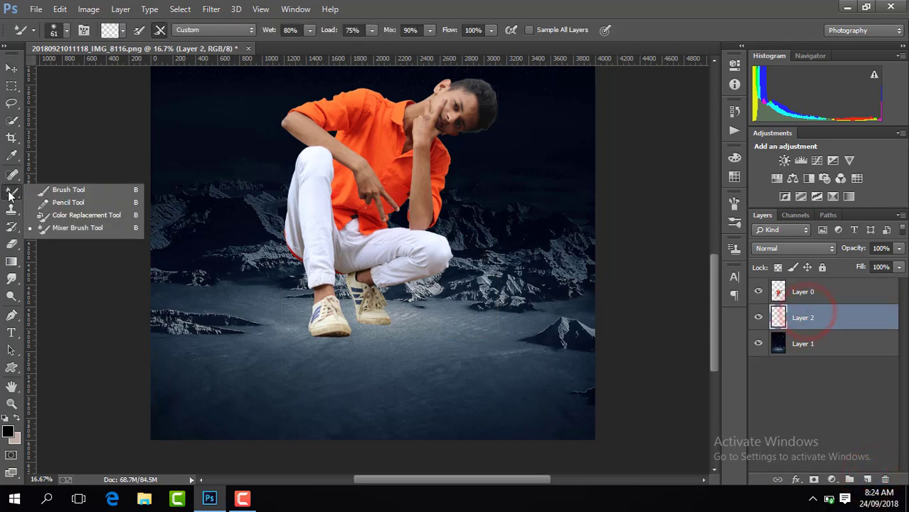
{"action": "left_click", "coordinate": [74, 190]}
{"action": "left_click", "coordinate": [66, 29]}
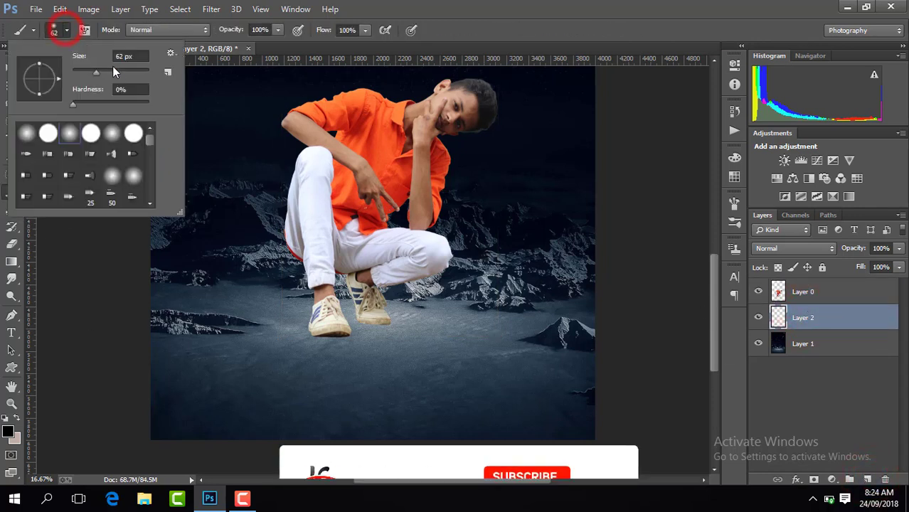
{"action": "left_click", "coordinate": [118, 71]}
{"action": "left_click", "coordinate": [131, 73]}
{"action": "left_click", "coordinate": [360, 348]}
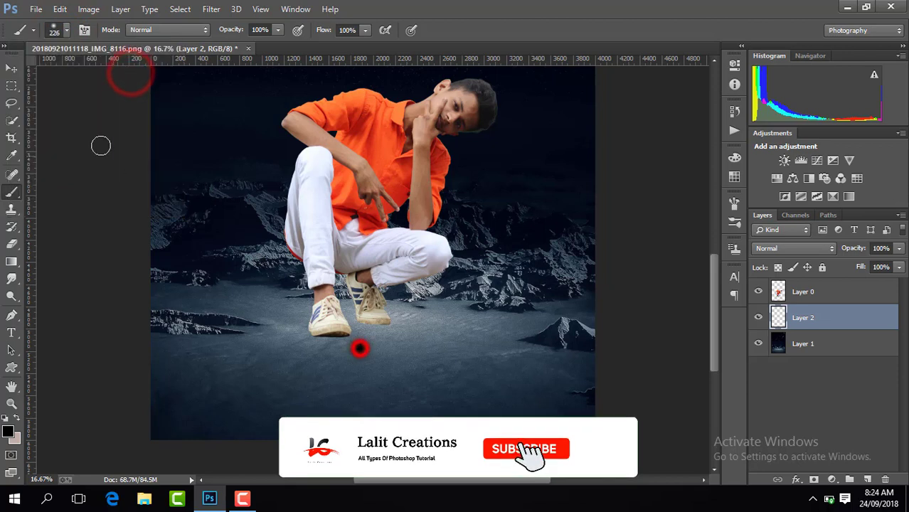
Enlarge the black dab to about 405% and flatten it into a thin ground shadow beneath the rear shoe
{"action": "left_click", "coordinate": [12, 68]}
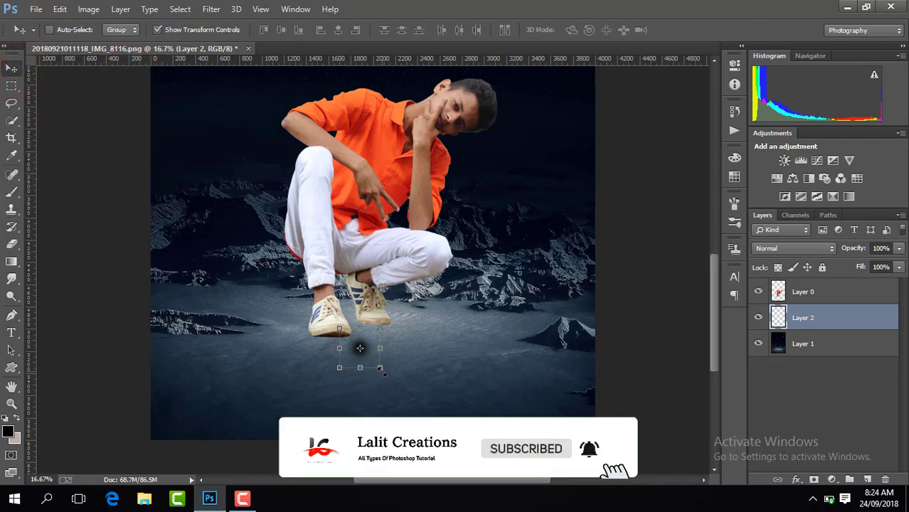
{"action": "mouse_move", "coordinate": [380, 367]}
{"action": "left_mouse_down"}
{"action": "mouse_move", "coordinate": [416, 396]}
{"action": "mouse_move", "coordinate": [473, 406]}
{"action": "left_mouse_up"}
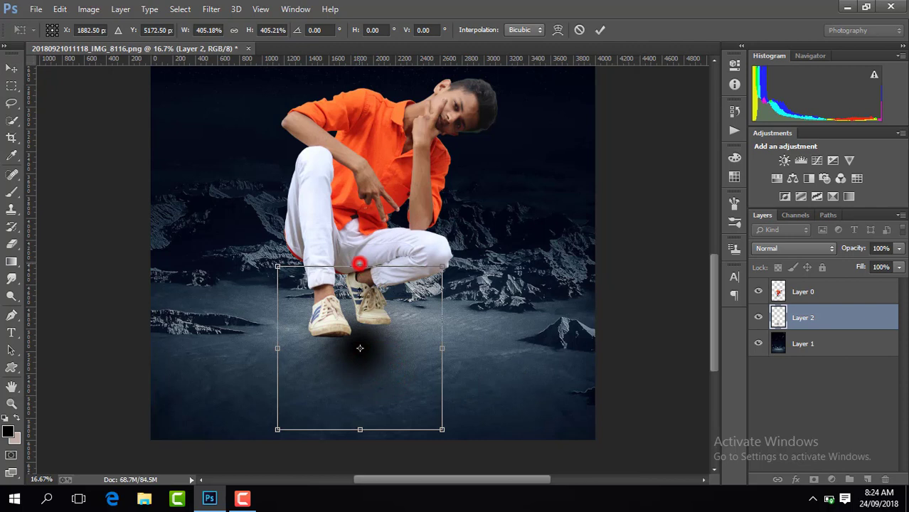
{"action": "left_click_drag", "start_coordinate": [359, 264], "coordinate": [404, 319]}
{"action": "key", "text": "Return"}
{"action": "left_click", "coordinate": [195, 29]}
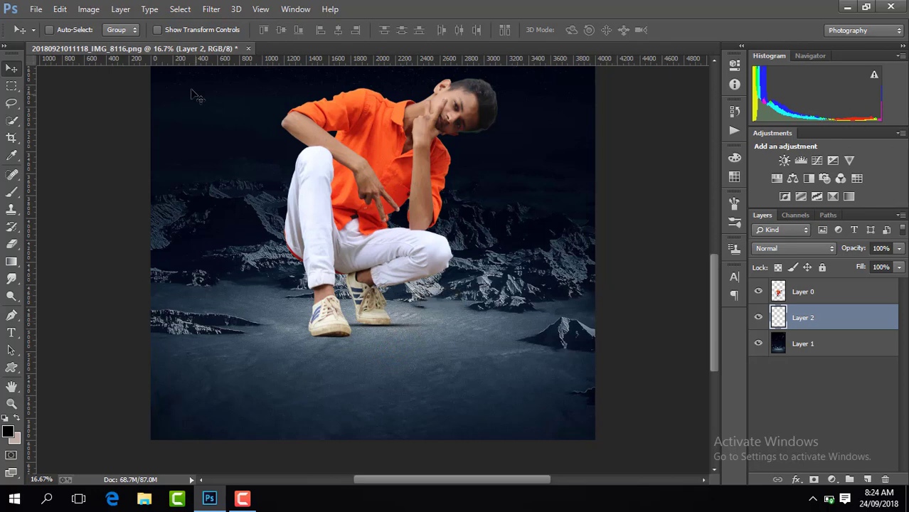
Narrow the thin shadow on Layer 2 about its centre to better fit the rear shoe
{"action": "key", "text": "ctrl+plus"}
{"action": "key", "text": "ctrl+plus"}
{"action": "left_click_drag", "start_coordinate": [711, 302], "coordinate": [711, 320]}
{"action": "left_click", "coordinate": [215, 29]}
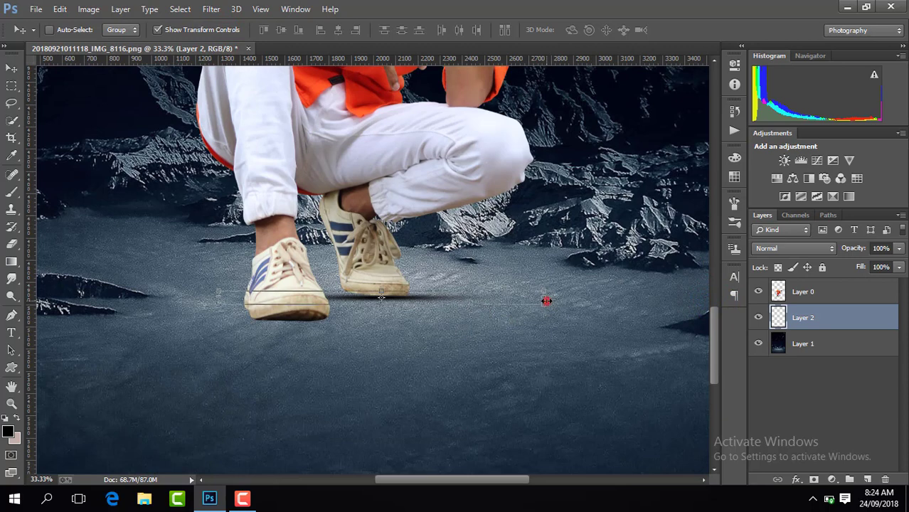
{"action": "left_click_drag", "start_coordinate": [545, 300], "coordinate": [493, 303]}
{"action": "key", "text": "Return"}
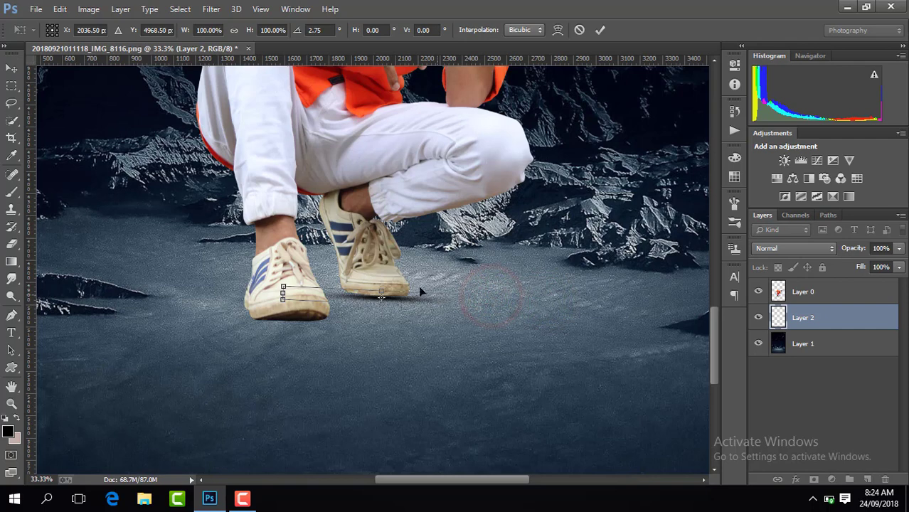
Rotate the rear shoe's shadow about 2.75°, stretch its height to about 124% and tuck it under the sole
{"action": "left_click_drag", "start_coordinate": [381, 288], "coordinate": [380, 284]}
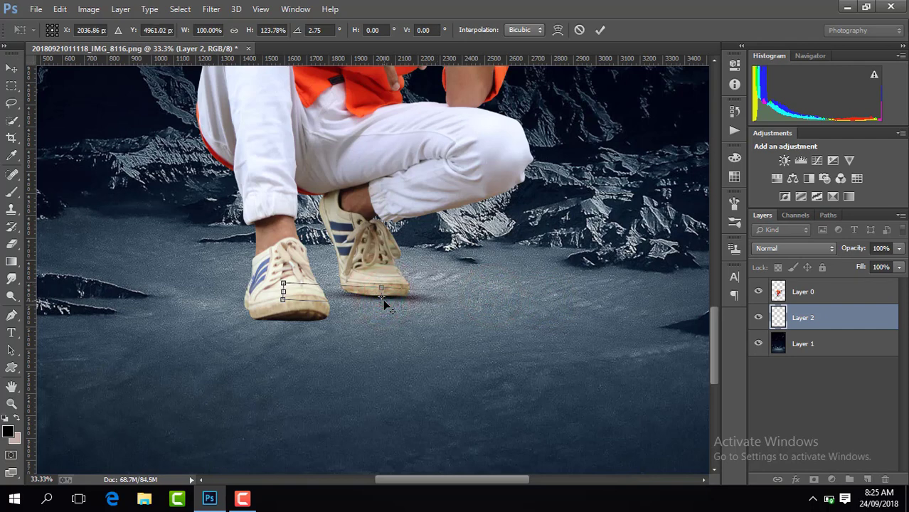
{"action": "left_click_drag", "start_coordinate": [383, 301], "coordinate": [380, 285]}
{"action": "key", "text": "Return"}
{"action": "left_click", "coordinate": [205, 30]}
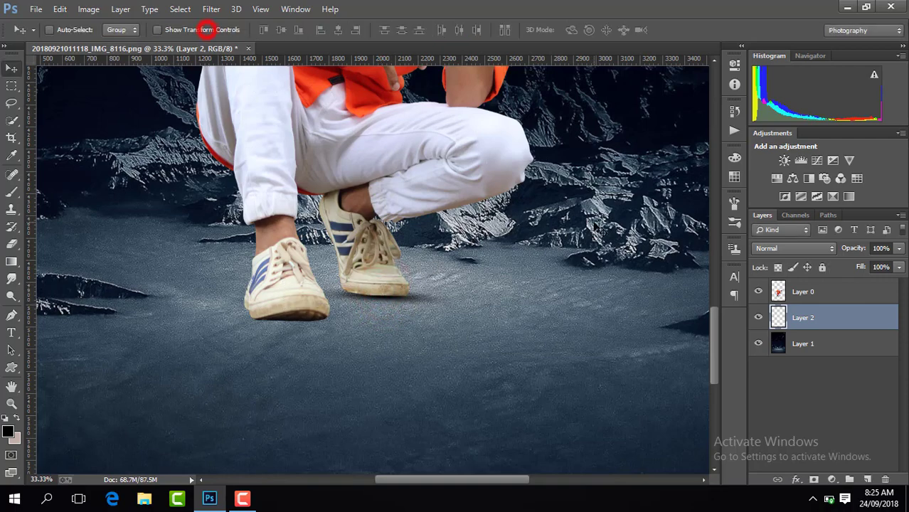
Duplicate the rear shoe's shadow layer and move the copy under the front shoe
{"action": "key", "text": "ctrl+minus"}
{"action": "key", "text": "ctrl+minus"}
{"action": "key", "text": "ctrl+minus"}
{"action": "key", "text": "ctrl+minus"}
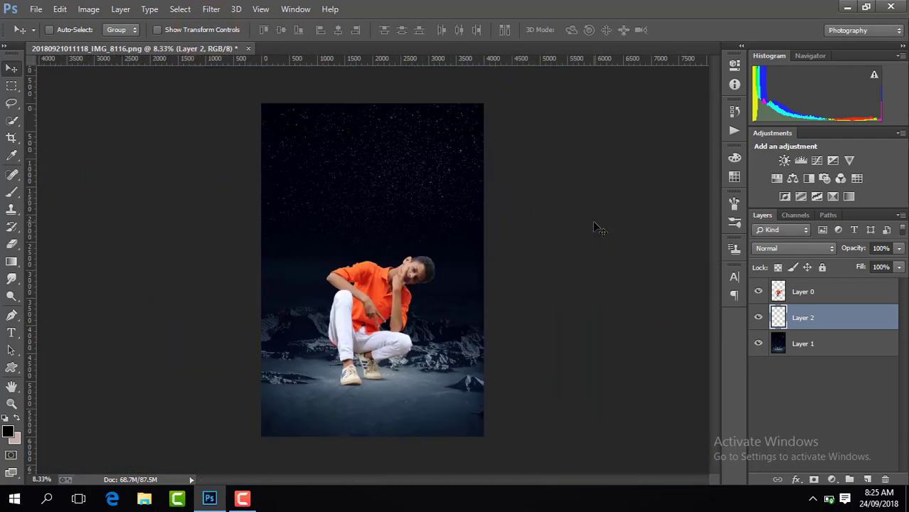
{"action": "key", "text": "ctrl+j"}
{"action": "key", "text": "ctrl+plus"}
{"action": "key", "text": "ctrl+plus"}
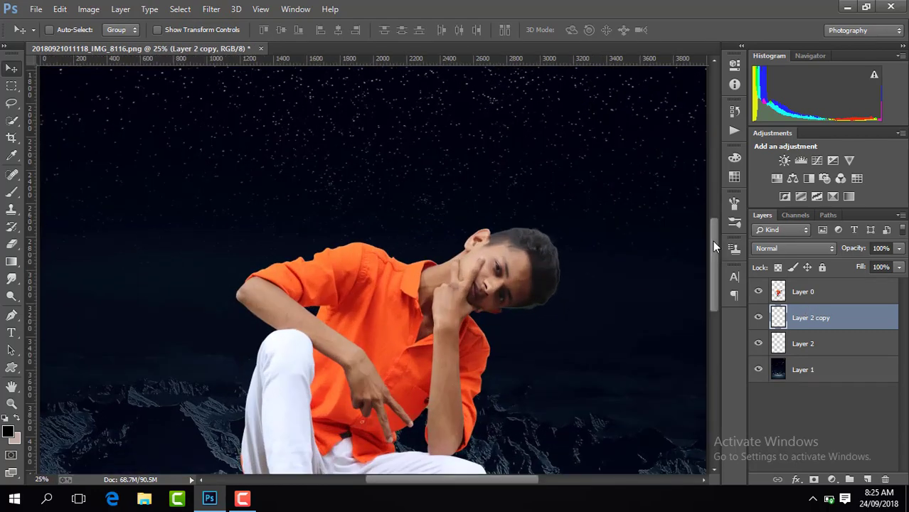
{"action": "left_click_drag", "start_coordinate": [714, 244], "coordinate": [716, 322]}
{"action": "left_click_drag", "start_coordinate": [411, 254], "coordinate": [339, 271]}
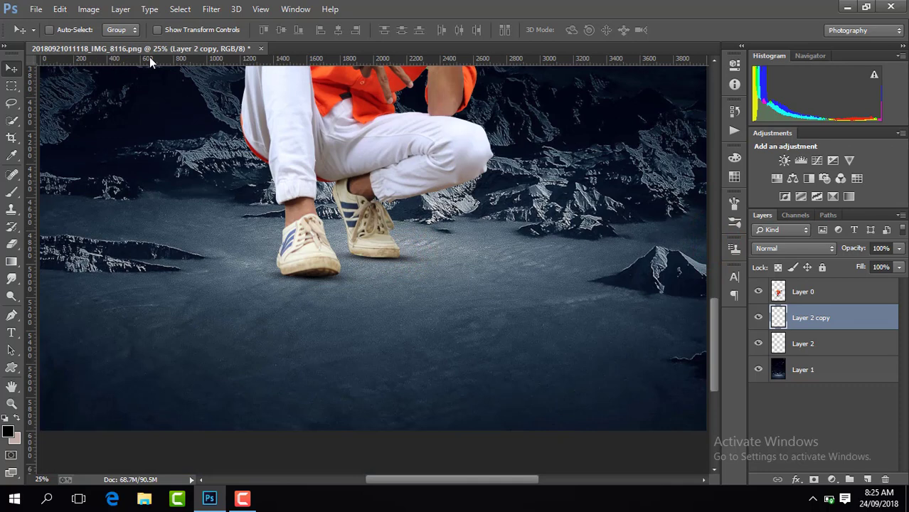
Widen the front shoe's shadow on Layer 2 copy and make it slightly taller
{"action": "left_click", "coordinate": [201, 30]}
{"action": "key", "text": "ctrl+plus"}
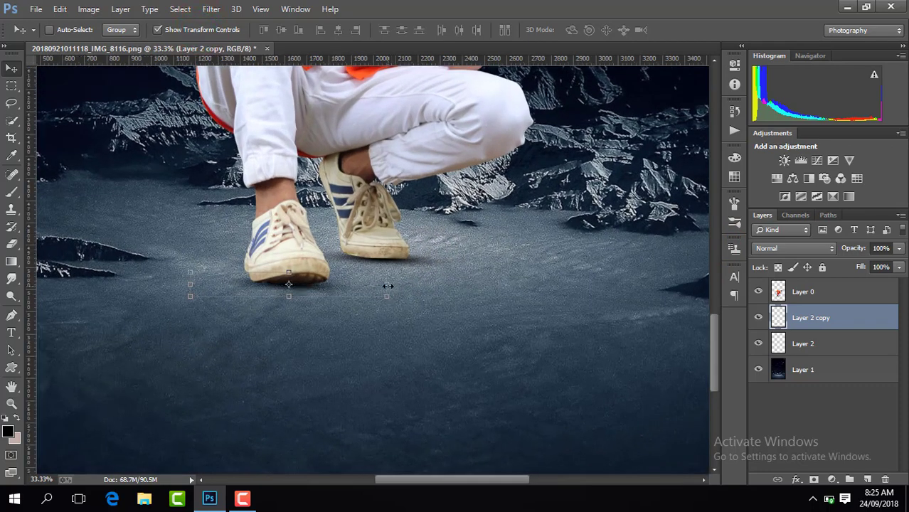
{"action": "left_click_drag", "start_coordinate": [387, 285], "coordinate": [431, 286]}
{"action": "left_click_drag", "start_coordinate": [291, 299], "coordinate": [293, 302]}
{"action": "key", "text": "Return"}
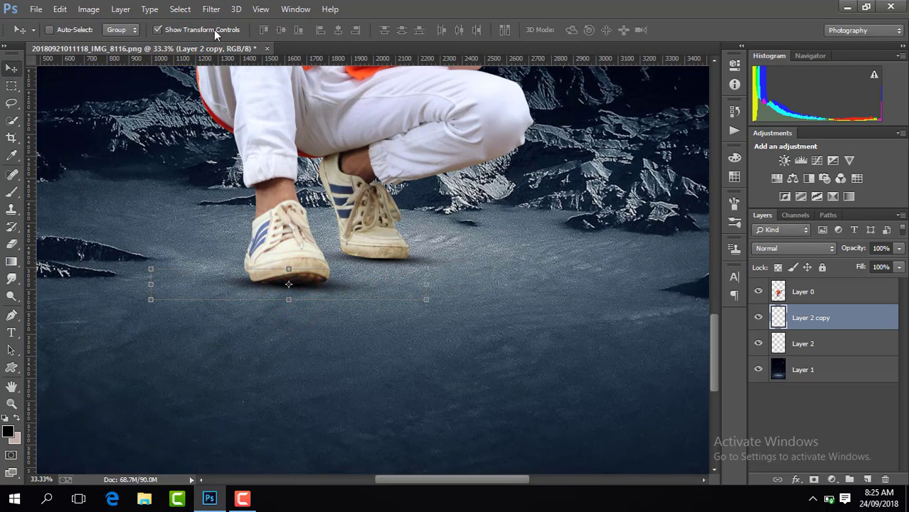
{"action": "left_click", "coordinate": [158, 30]}
Duplicate the front shoe's shadow, halve its height, rotate it about 30° and shorten it along the shoe's outer side
{"action": "key", "text": "ctrl+j"}
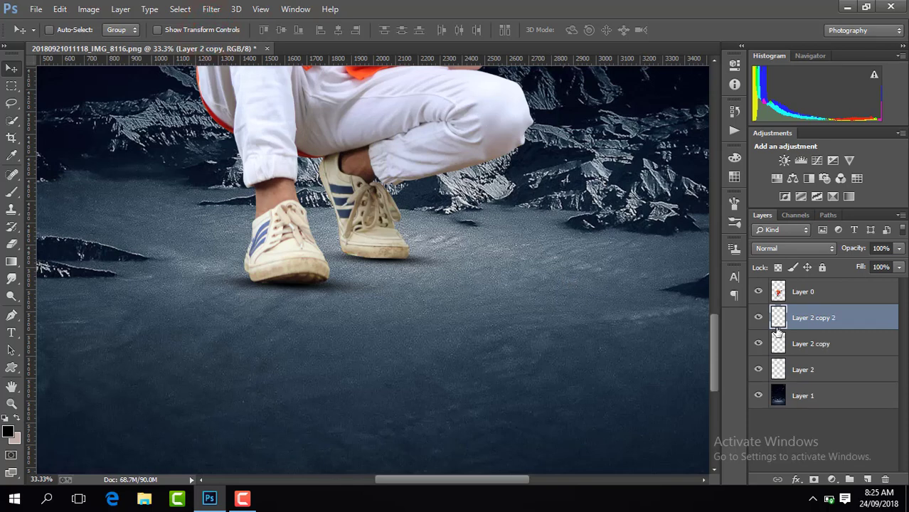
{"action": "left_click", "coordinate": [203, 30]}
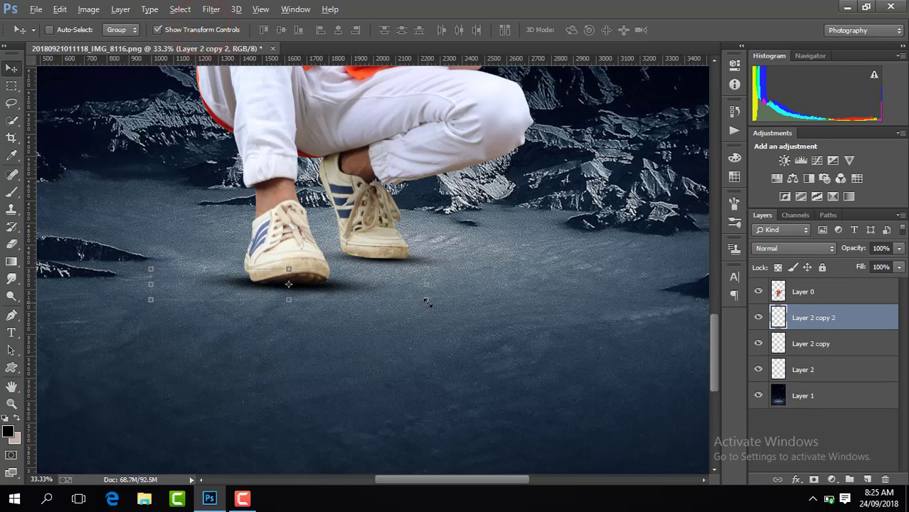
{"action": "left_click_drag", "start_coordinate": [427, 303], "coordinate": [339, 320]}
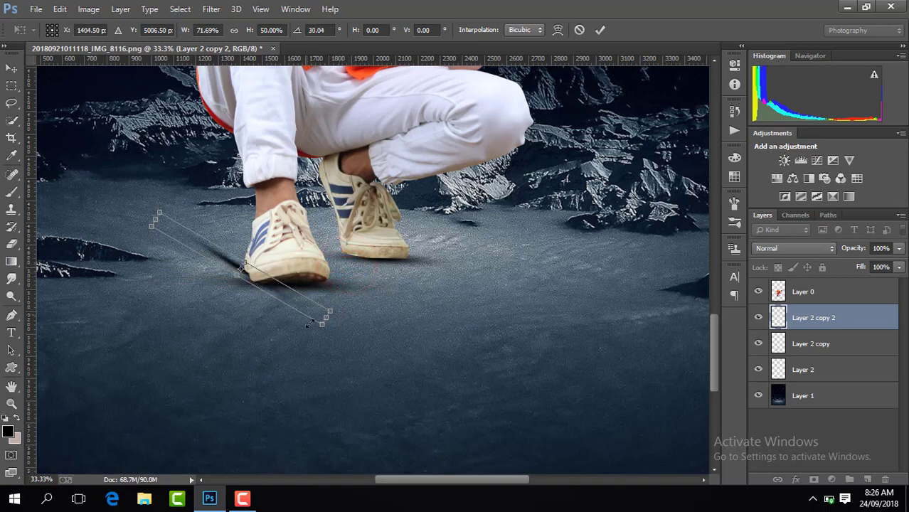
{"action": "left_click_drag", "start_coordinate": [157, 219], "coordinate": [212, 241]}
{"action": "key", "text": "Return"}
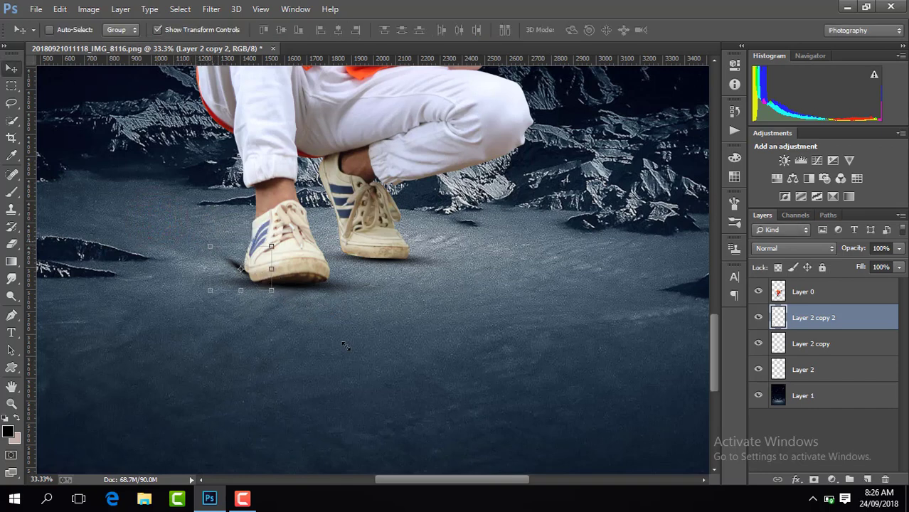
Rotate the short side shadow about 18° further and move it against the front shoe's outer edge
{"action": "mouse_move", "coordinate": [256, 274]}
{"action": "left_mouse_down"}
{"action": "mouse_move", "coordinate": [288, 259]}
{"action": "mouse_move", "coordinate": [285, 238]}
{"action": "mouse_move", "coordinate": [288, 276]}
{"action": "mouse_move", "coordinate": [257, 284]}
{"action": "left_mouse_up"}
{"action": "left_click", "coordinate": [287, 262]}
{"action": "key", "text": "Return"}
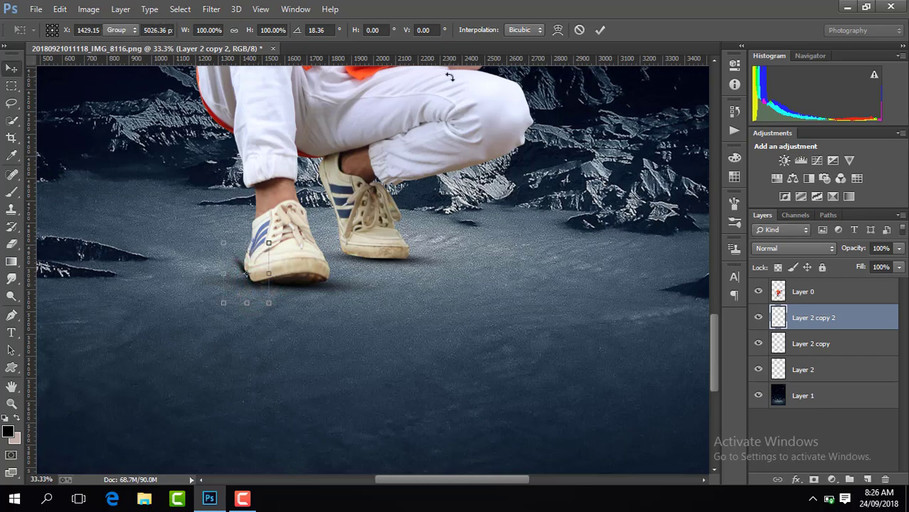
Erase the excess ends of the side shadow around the front shoe with a soft 33 px eraser
{"action": "key", "text": "ctrl+plus"}
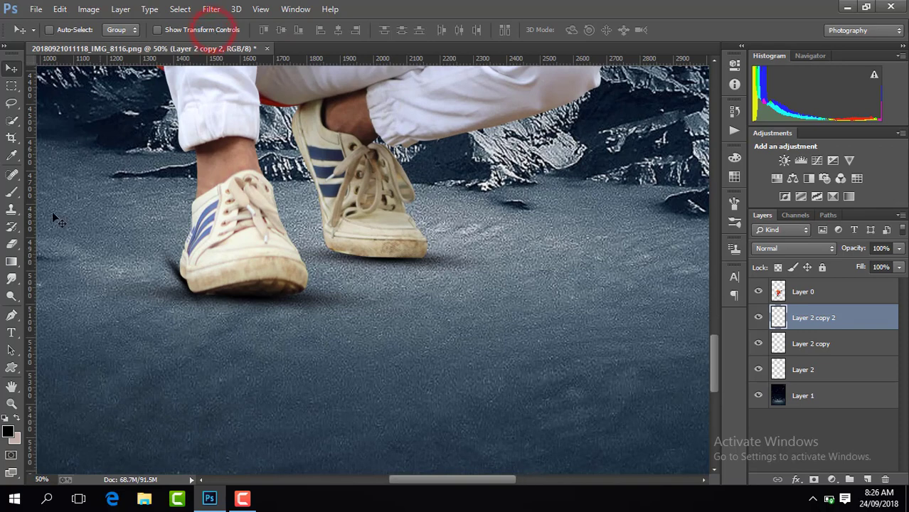
{"action": "left_click", "coordinate": [12, 243]}
{"action": "left_click", "coordinate": [201, 303]}
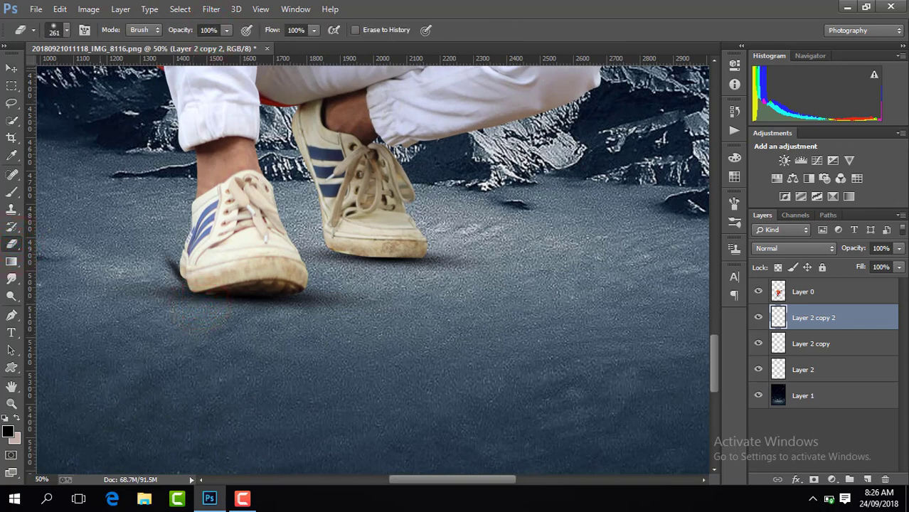
{"action": "left_click", "coordinate": [65, 31]}
{"action": "left_click_drag", "start_coordinate": [104, 70], "coordinate": [105, 71]}
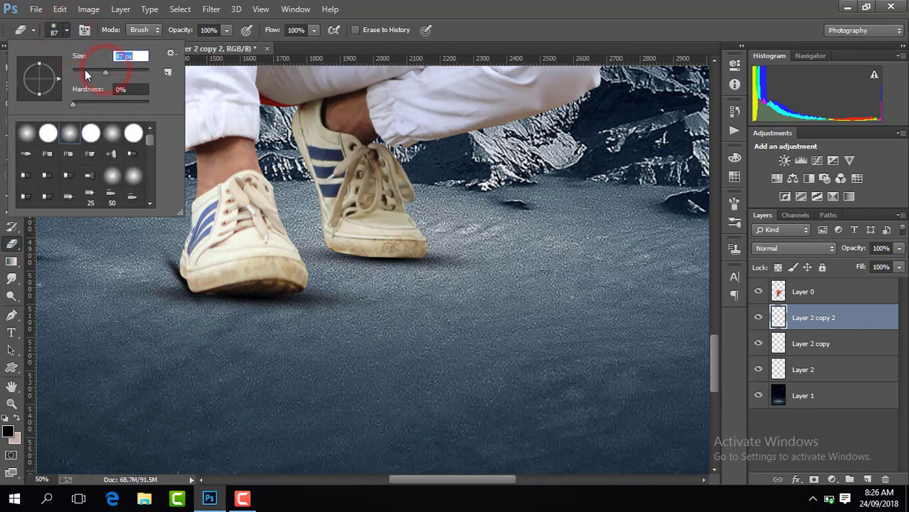
{"action": "left_click", "coordinate": [199, 295]}
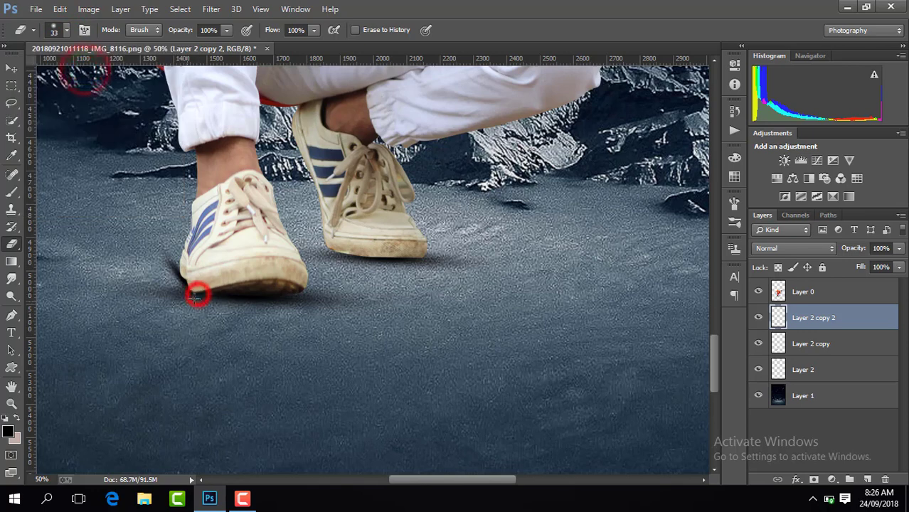
{"action": "left_click", "coordinate": [171, 255]}
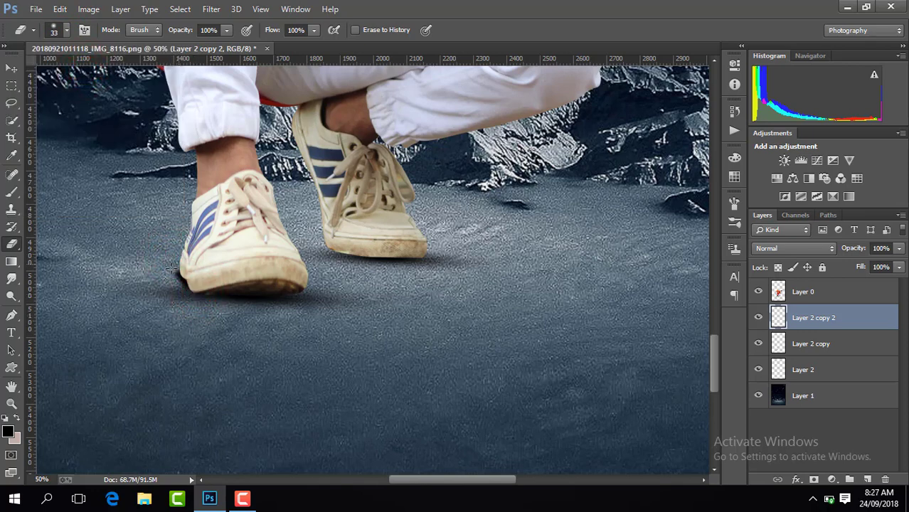
Merge the side shadow into Layer 2 copy and toggle the merged layer's visibility to compare the result
{"action": "key", "text": "ctrl+e"}
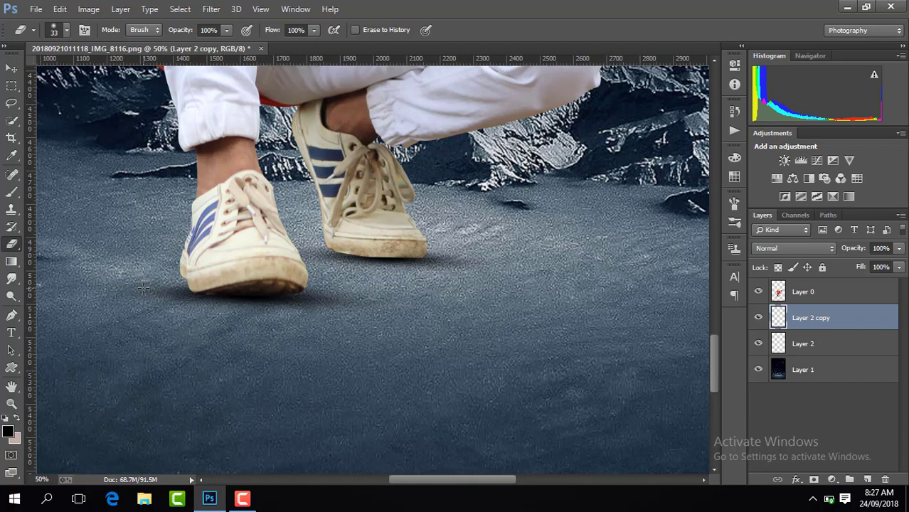
{"action": "key", "text": "ctrl+minus"}
{"action": "key", "text": "ctrl+minus"}
{"action": "key", "text": "ctrl+minus"}
{"action": "key", "text": "ctrl+minus"}
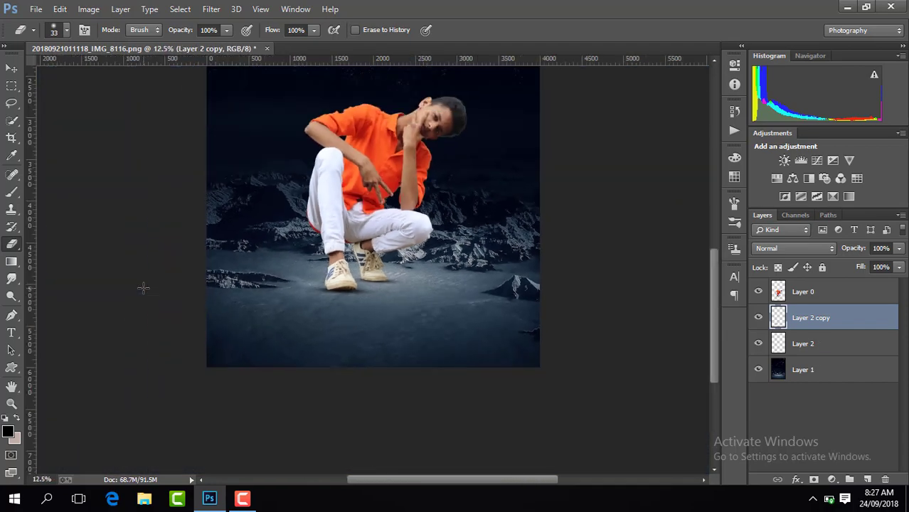
{"action": "key", "text": "ctrl+minus"}
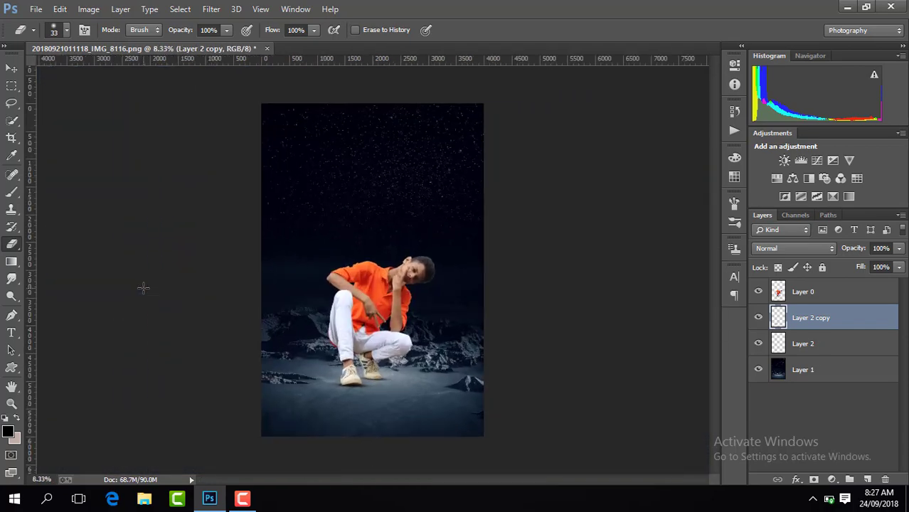
{"action": "left_click", "coordinate": [760, 318]}
{"action": "left_click", "coordinate": [760, 318]}
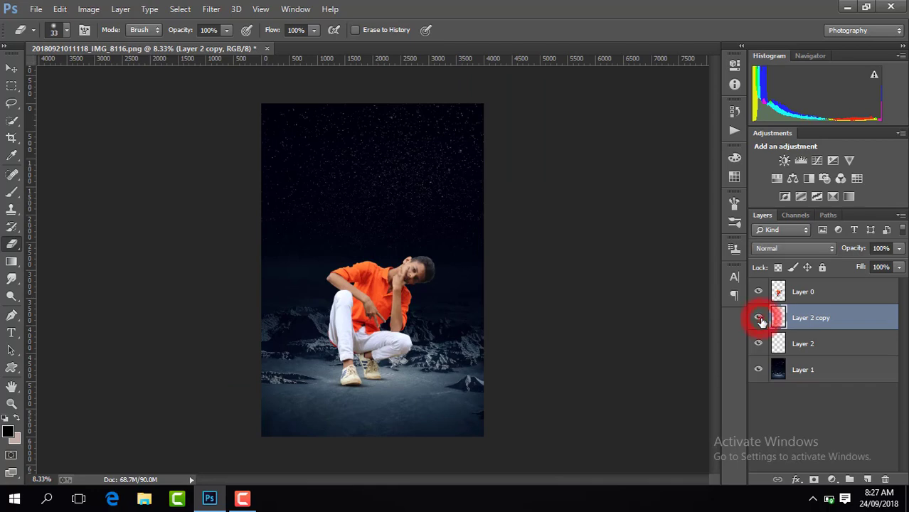
Toggle Layer 2 copy's visibility to compare, try merging all visible layers and undo that merge
{"action": "left_click", "coordinate": [760, 318]}
{"action": "left_click", "coordinate": [760, 318]}
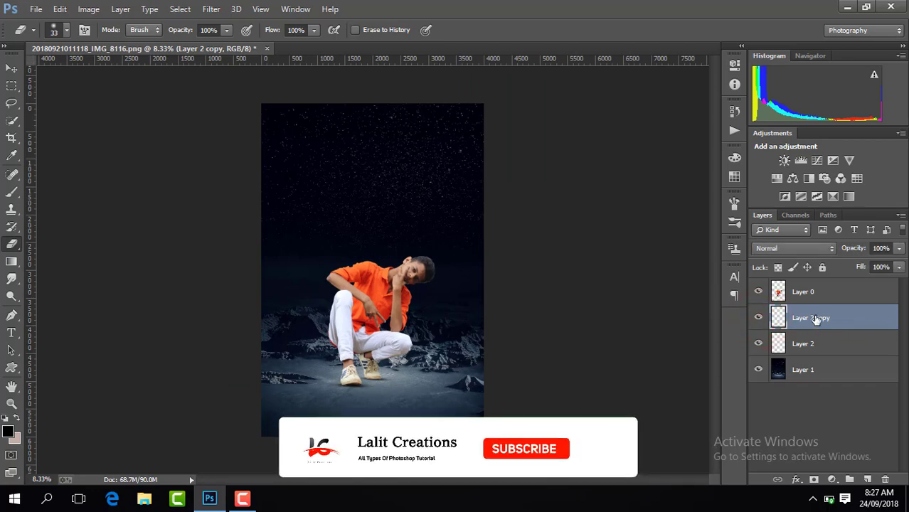
{"action": "left_click", "coordinate": [812, 345], "text": "shift"}
{"action": "right_click", "coordinate": [813, 345]}
{"action": "left_click", "coordinate": [586, 395]}
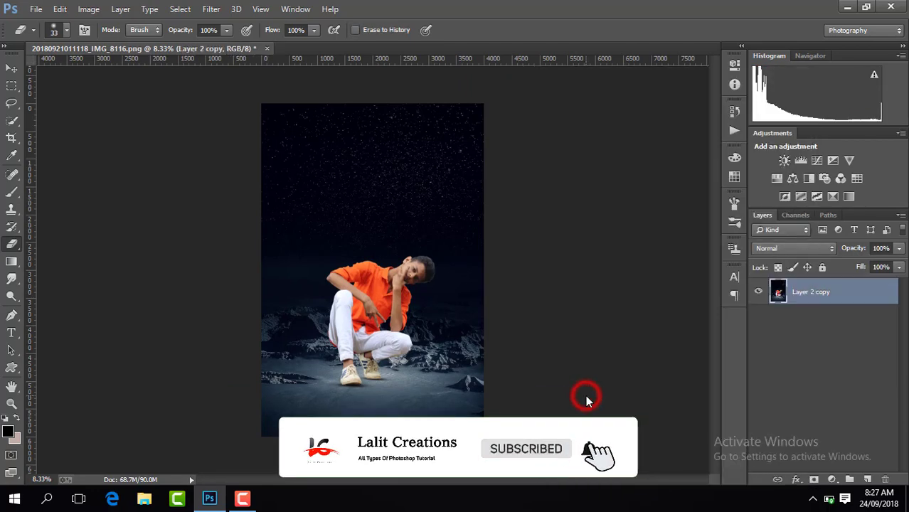
{"action": "key", "text": "ctrl+z"}
Merge the two shadow layers, Layer 2 copy and Layer 2, into one layer
{"action": "left_click", "coordinate": [818, 345], "text": "shift"}
{"action": "right_click", "coordinate": [821, 342]}
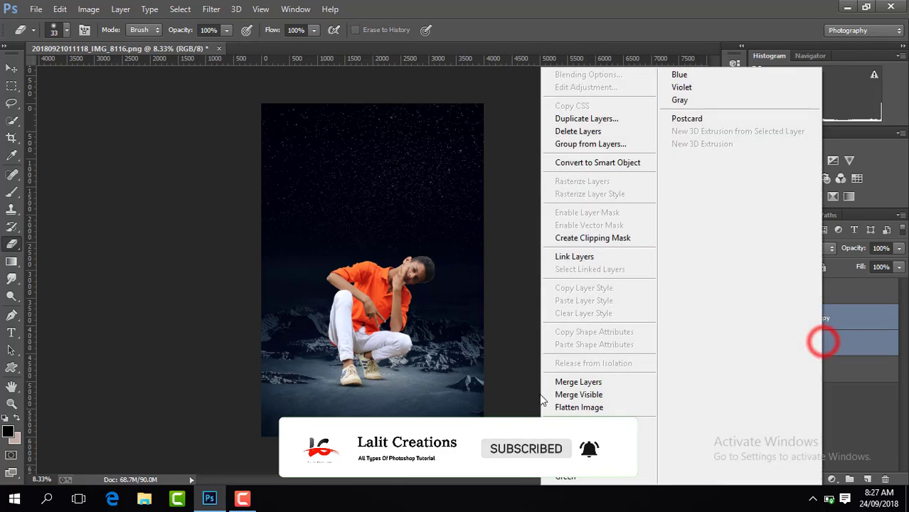
{"action": "left_click", "coordinate": [588, 380]}
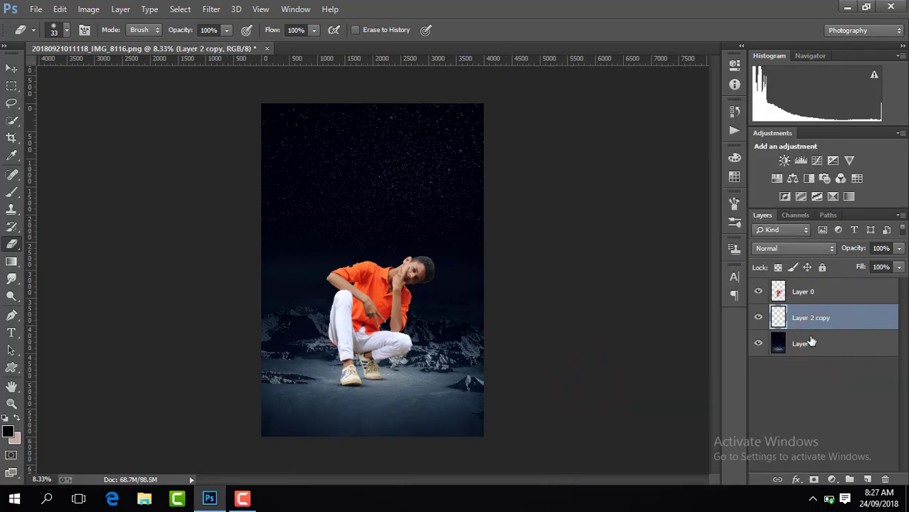
Duplicate Layer 0, place the copy directly beneath the original and select it
{"action": "left_click", "coordinate": [816, 288]}
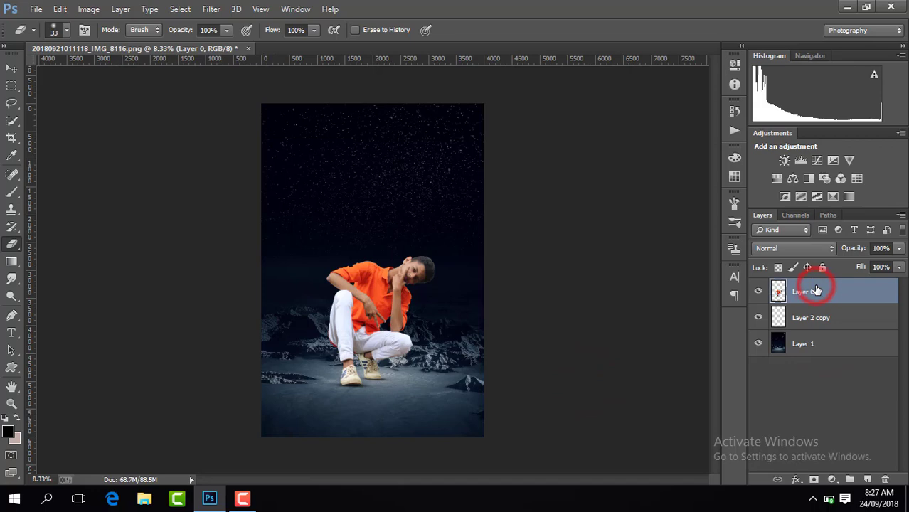
{"action": "left_click_drag", "start_coordinate": [817, 287], "coordinate": [869, 477]}
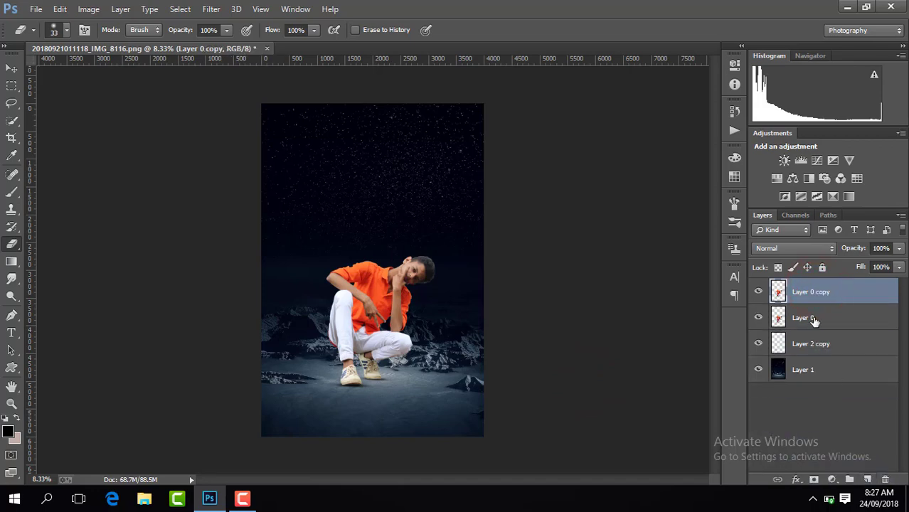
{"action": "left_click_drag", "start_coordinate": [820, 317], "coordinate": [818, 281]}
{"action": "left_click", "coordinate": [819, 316]}
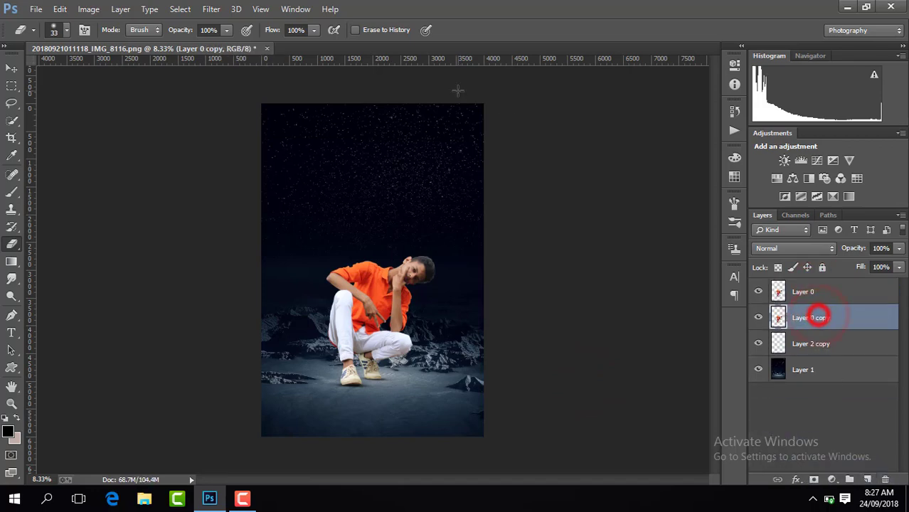
Blacken Layer 0 copy with the Camera Raw Filter using Exposure -5.00, Contrast +100, Shadows -100 and fully lowered Blacks
{"action": "left_click", "coordinate": [222, 10]}
{"action": "left_click", "coordinate": [270, 87]}
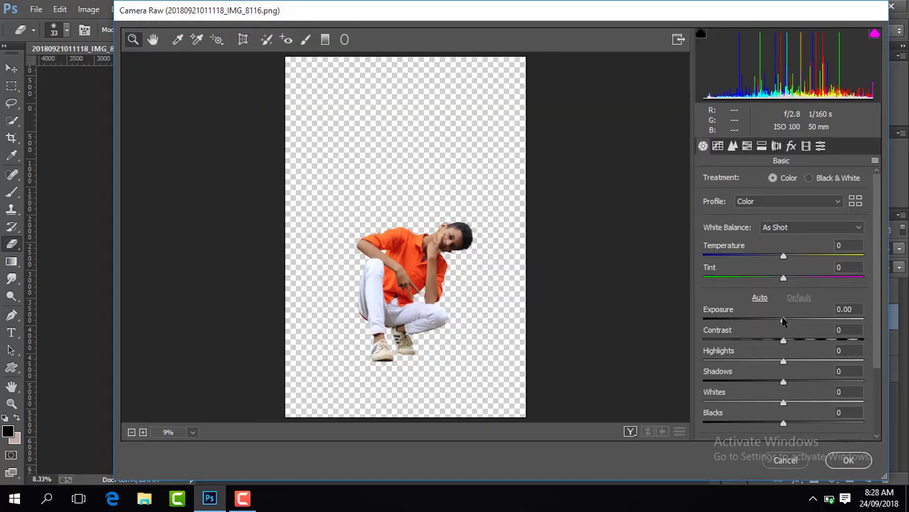
{"action": "left_click_drag", "start_coordinate": [783, 321], "coordinate": [701, 322]}
{"action": "left_click_drag", "start_coordinate": [789, 343], "coordinate": [886, 341]}
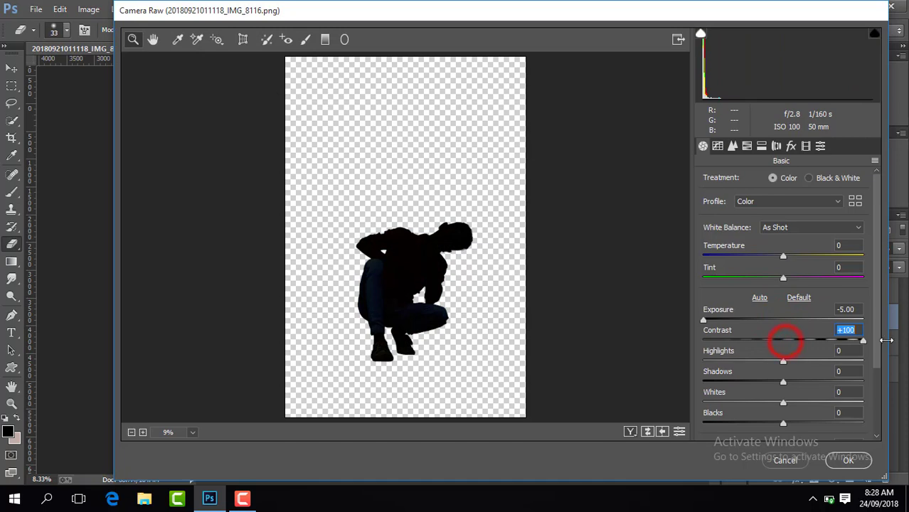
{"action": "left_click_drag", "start_coordinate": [783, 382], "coordinate": [706, 390]}
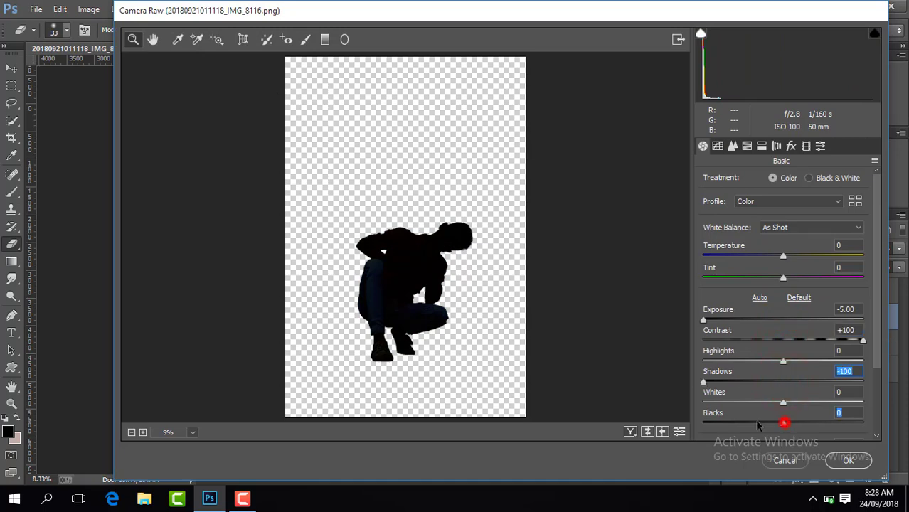
{"action": "left_click_drag", "start_coordinate": [757, 424], "coordinate": [702, 424]}
{"action": "left_click", "coordinate": [852, 460]}
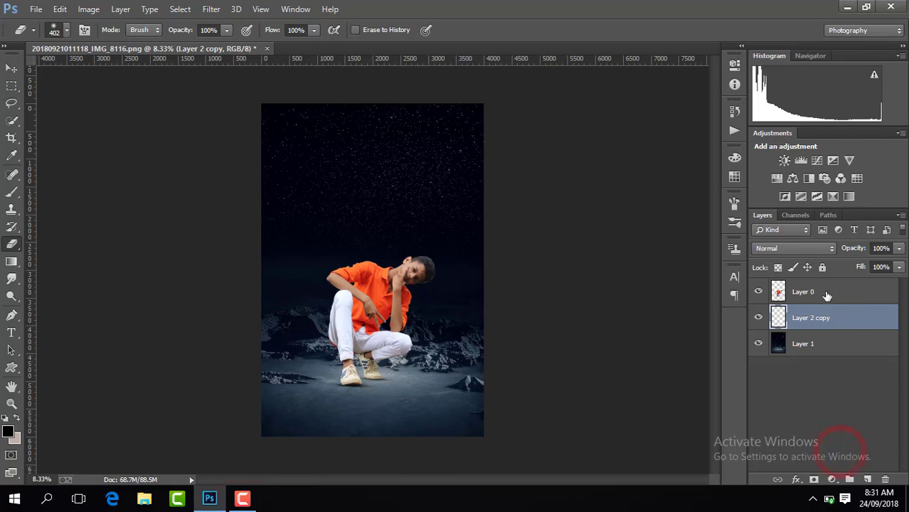
Duplicate Layer 0 and adjust the copy's basic tones in the Camera Raw Filter with Contrast +23, Shadows +96 and Blacks -28
{"action": "left_click", "coordinate": [826, 292]}
{"action": "key", "text": "ctrl+j"}
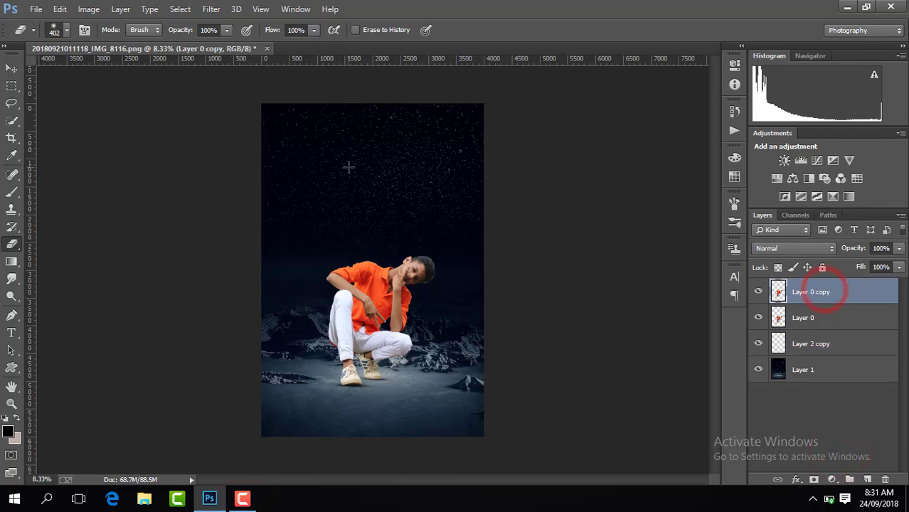
{"action": "left_click", "coordinate": [211, 9]}
{"action": "left_click", "coordinate": [264, 85]}
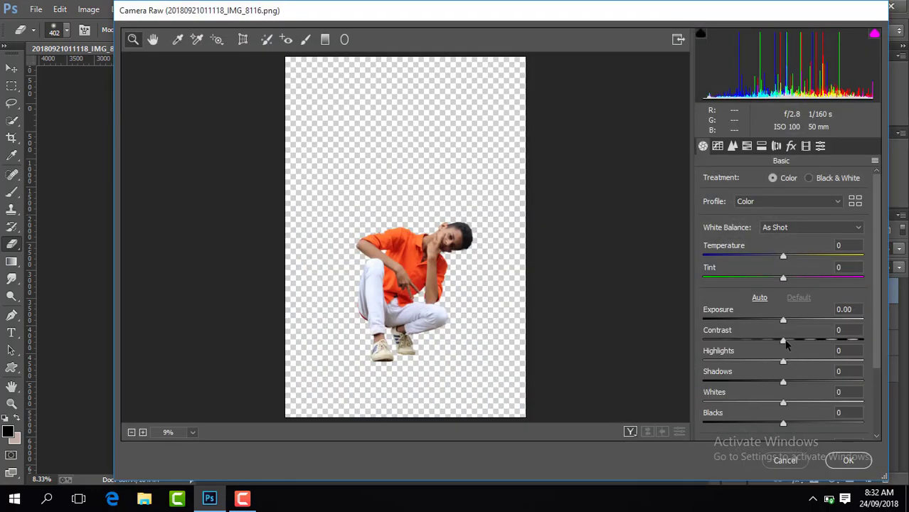
{"action": "left_click_drag", "start_coordinate": [864, 390], "coordinate": [850, 384]}
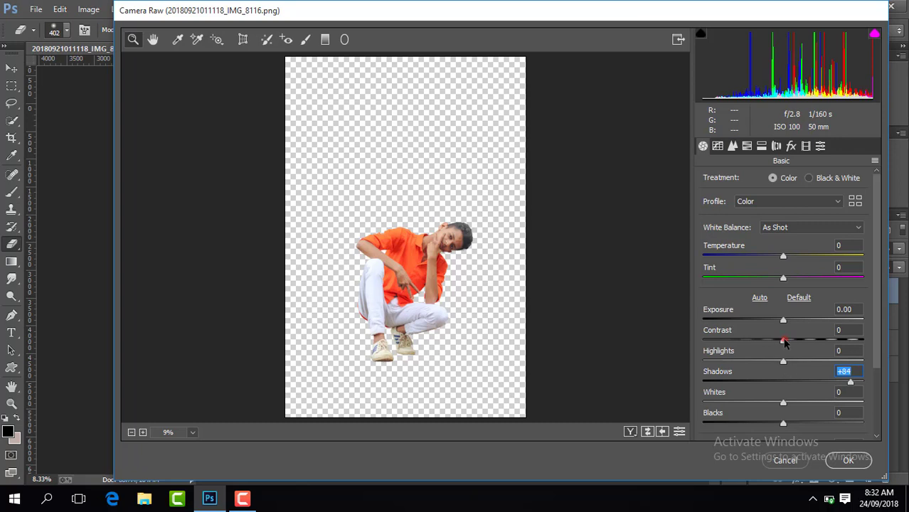
{"action": "left_click_drag", "start_coordinate": [784, 341], "coordinate": [801, 340]}
{"action": "left_click_drag", "start_coordinate": [852, 384], "coordinate": [861, 384]}
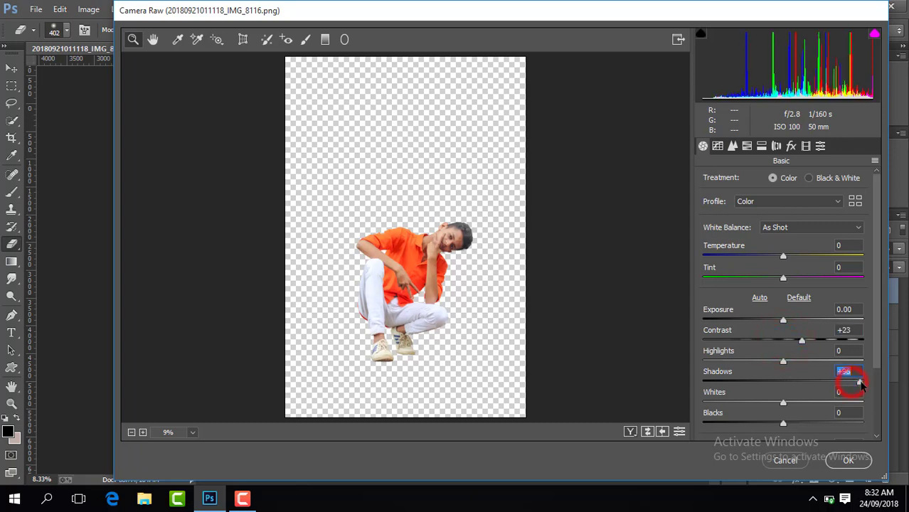
{"action": "left_click_drag", "start_coordinate": [783, 425], "coordinate": [761, 425]}
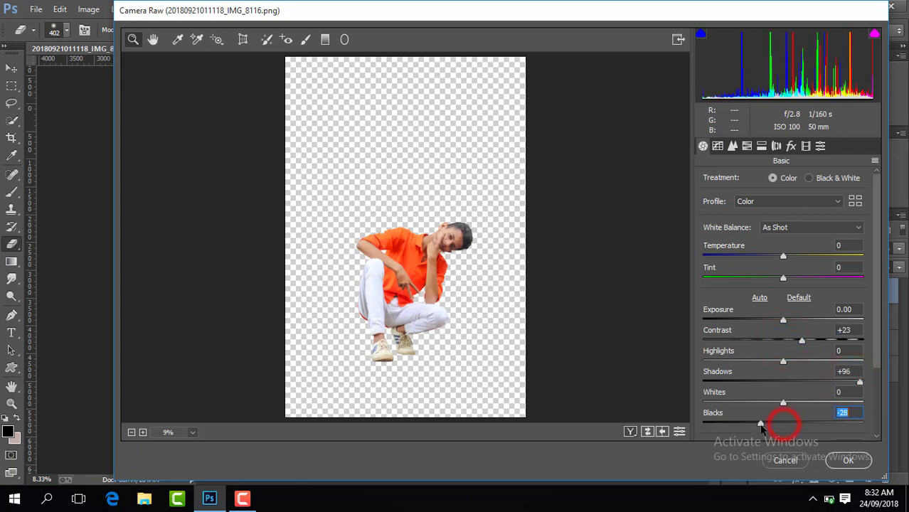
{"action": "left_click_drag", "start_coordinate": [878, 319], "coordinate": [877, 388]}
{"action": "left_click_drag", "start_coordinate": [785, 365], "coordinate": [794, 365]}
In the HSL adjustments, set the Oranges luminance to +17 and the Oranges saturation to -17
{"action": "left_click", "coordinate": [748, 146]}
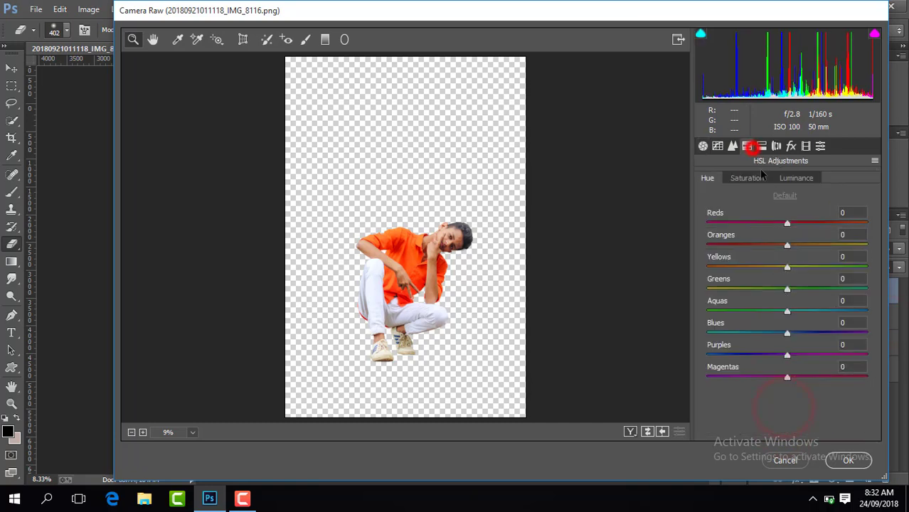
{"action": "left_click", "coordinate": [759, 178]}
{"action": "left_click", "coordinate": [802, 179]}
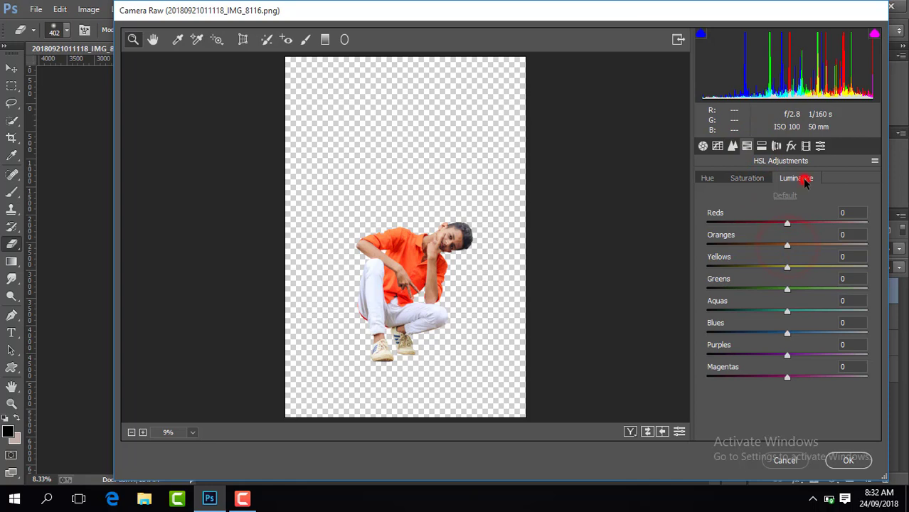
{"action": "left_click_drag", "start_coordinate": [787, 246], "coordinate": [800, 246]}
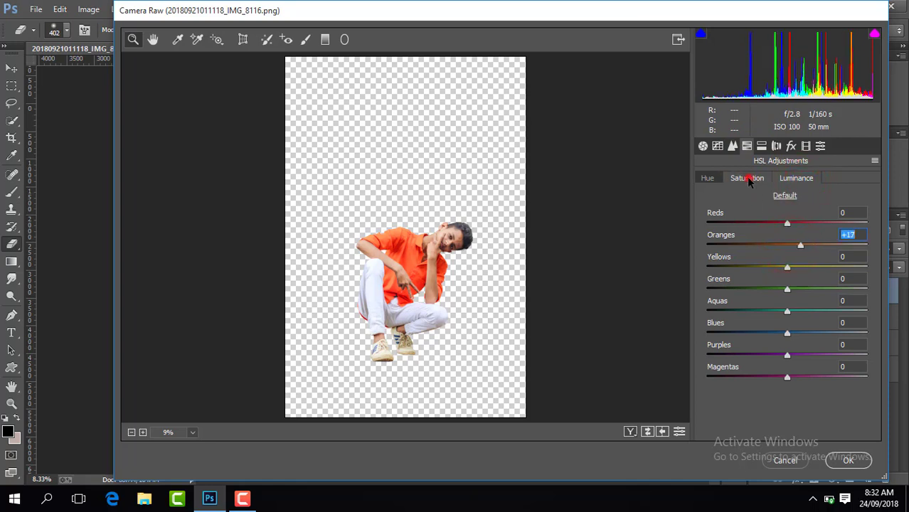
{"action": "left_click", "coordinate": [749, 178]}
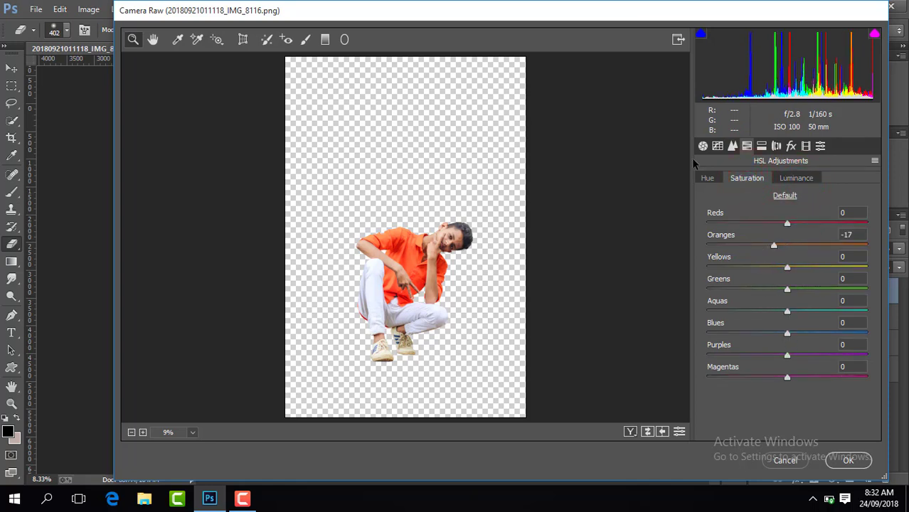
{"action": "left_click", "coordinate": [706, 179]}
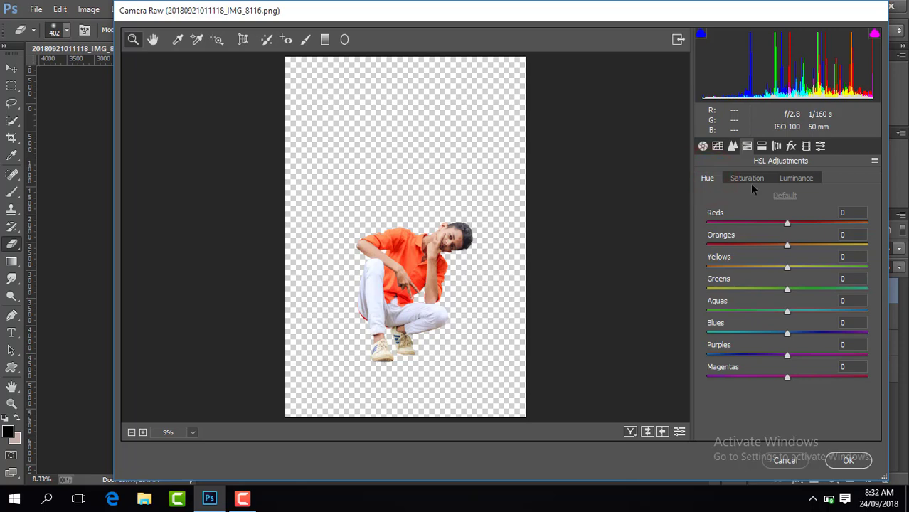
Set the sharpening amount to 66, apply the Camera Raw Filter and compare Layer 0 copy hidden and shown
{"action": "left_click", "coordinate": [732, 146]}
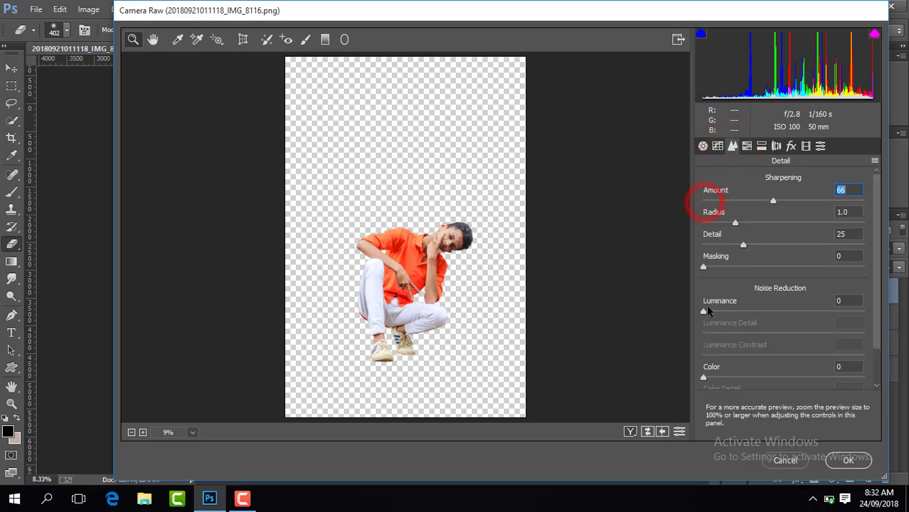
{"action": "left_click", "coordinate": [848, 460]}
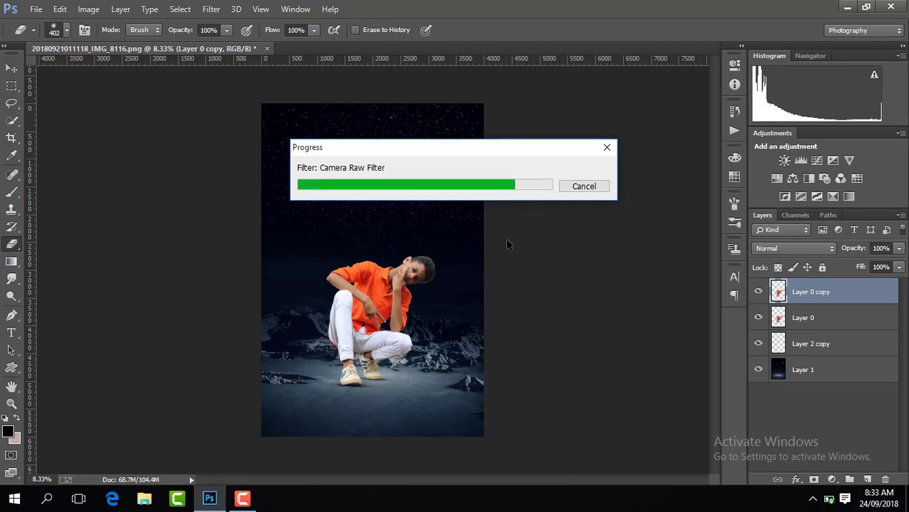
{"action": "left_click", "coordinate": [758, 293]}
{"action": "left_click", "coordinate": [758, 293]}
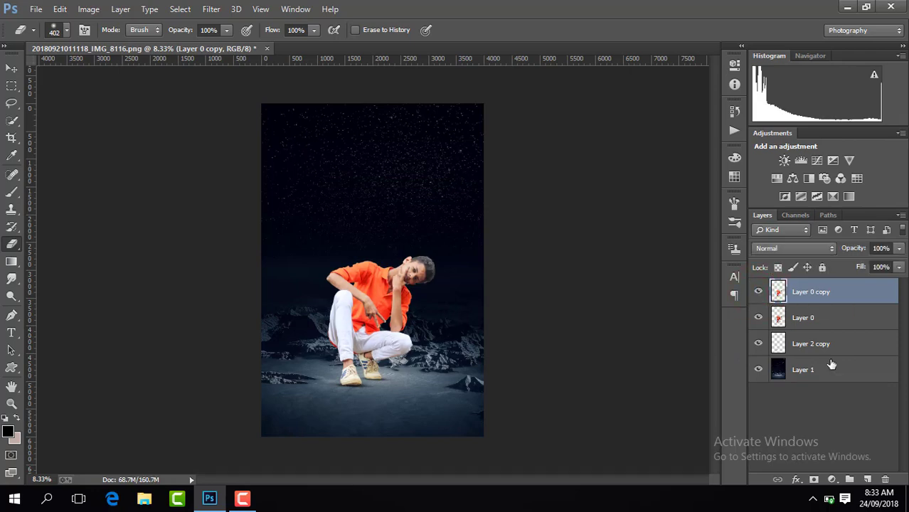
Duplicate Layer 1, grade the copy in Camera Raw with Temperature -9, Contrast +12, Shadows +28 and Blacks -12, and compare it hidden and shown
{"action": "left_click", "coordinate": [818, 370]}
{"action": "key", "text": "ctrl+j"}
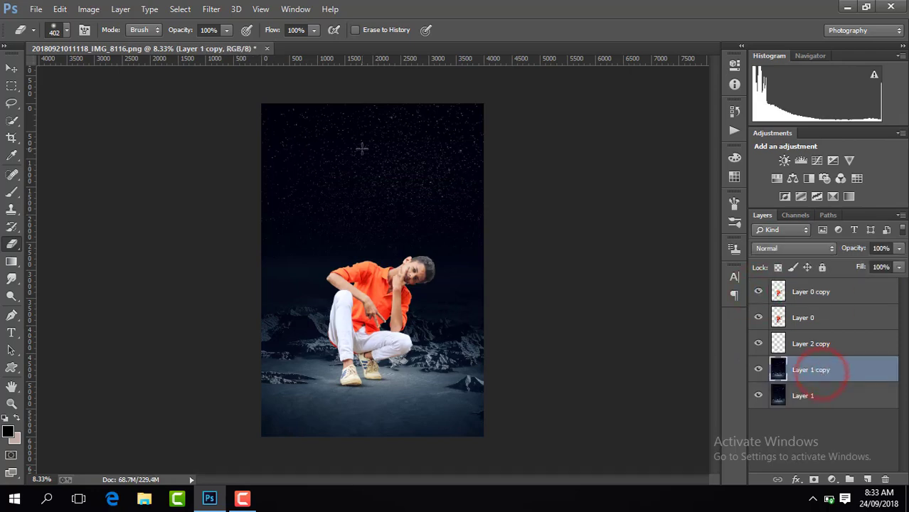
{"action": "left_click", "coordinate": [209, 9]}
{"action": "left_click", "coordinate": [257, 87]}
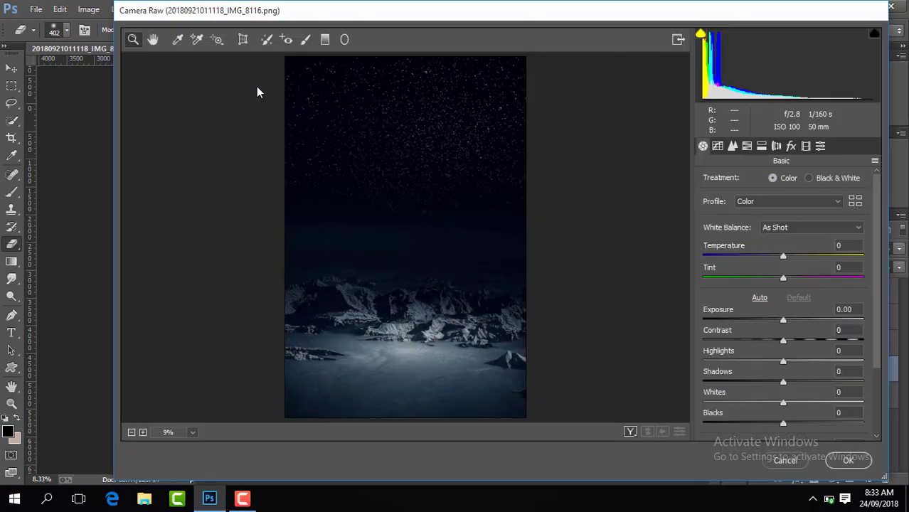
{"action": "left_click_drag", "start_coordinate": [783, 342], "coordinate": [792, 341]}
{"action": "left_click_drag", "start_coordinate": [782, 256], "coordinate": [778, 257]}
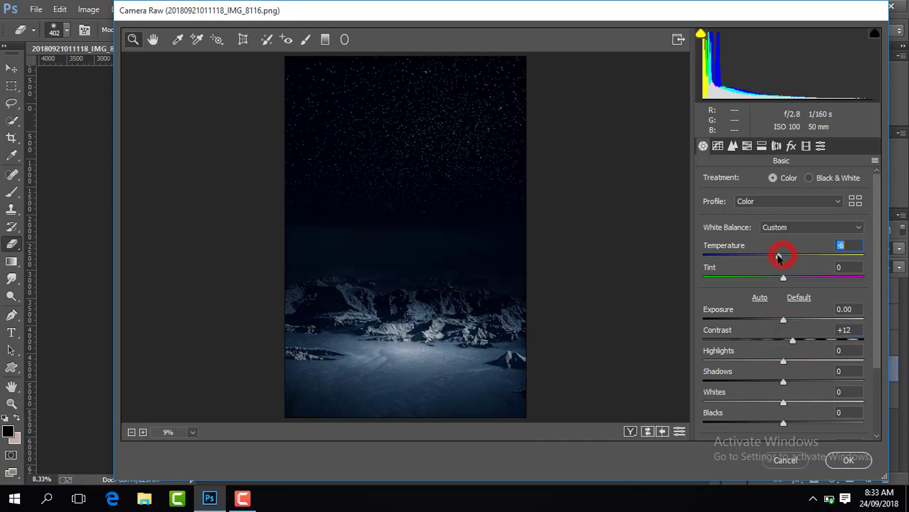
{"action": "left_click_drag", "start_coordinate": [783, 423], "coordinate": [775, 424]}
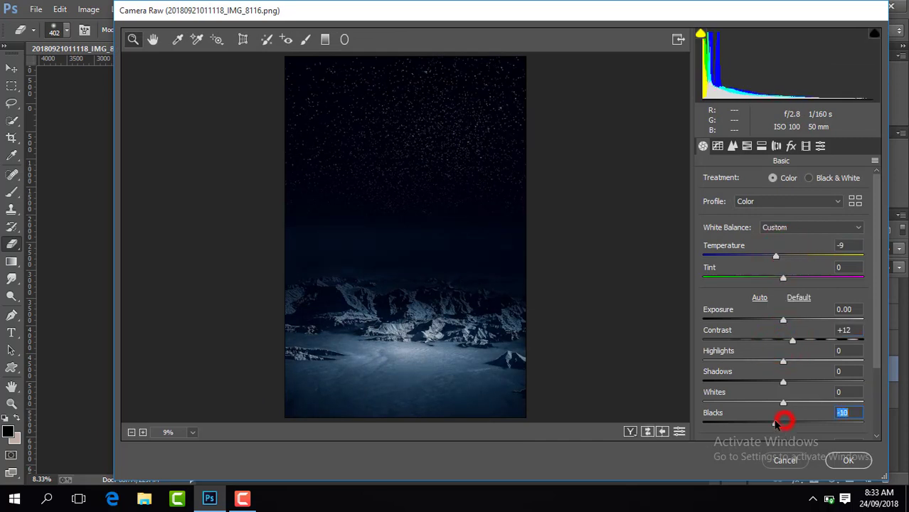
{"action": "left_click_drag", "start_coordinate": [875, 352], "coordinate": [875, 399]}
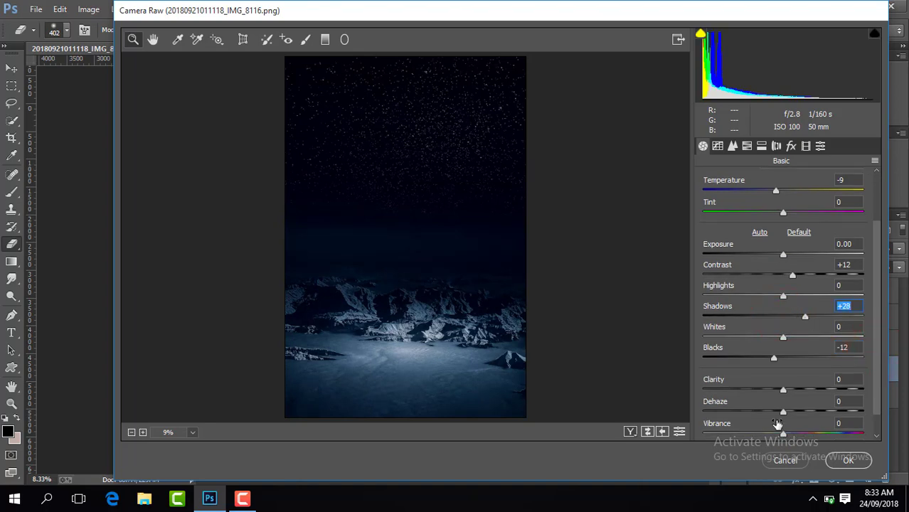
{"action": "left_click", "coordinate": [846, 459]}
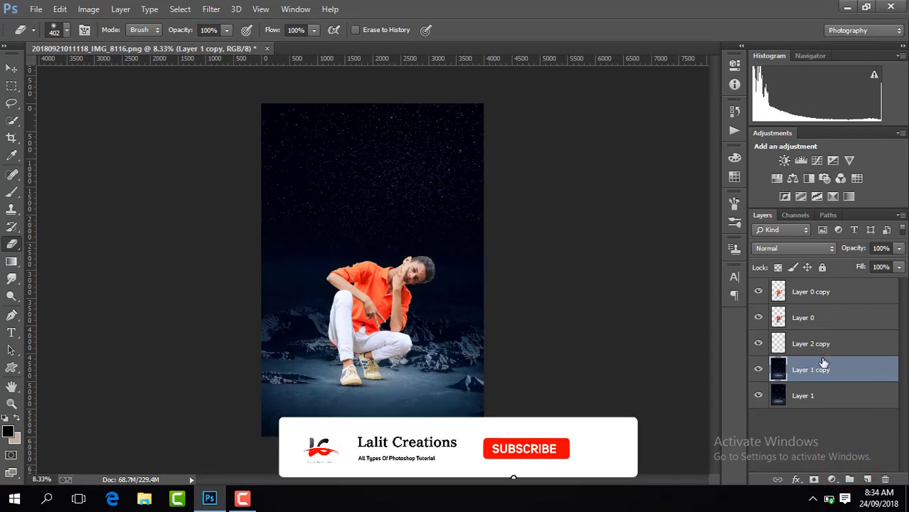
{"action": "left_click", "coordinate": [760, 369]}
{"action": "left_click", "coordinate": [759, 369]}
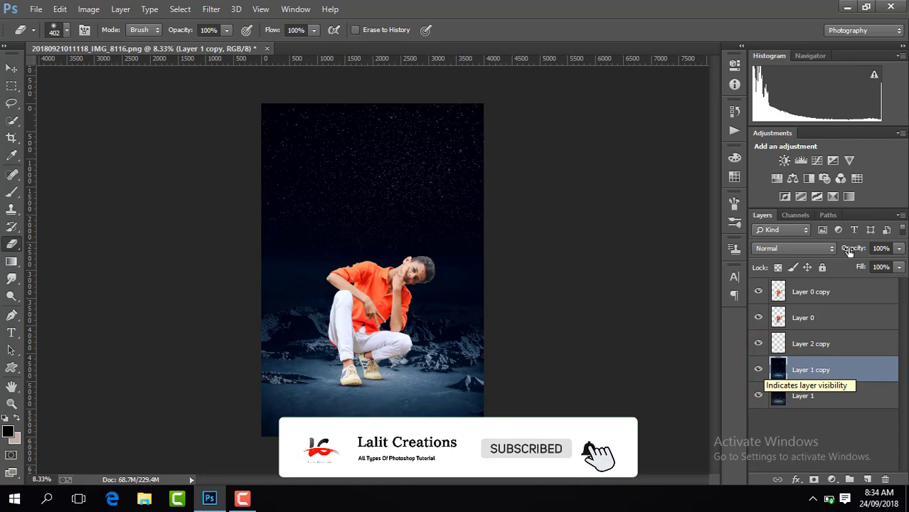
Select Layer 0 copy and examine the boy's face and hair edges up close and within the whole composition
{"action": "left_click", "coordinate": [832, 294]}
{"action": "key", "text": "ctrl+plus"}
{"action": "key", "text": "ctrl+plus"}
{"action": "key", "text": "ctrl+plus"}
{"action": "key", "text": "ctrl+plus"}
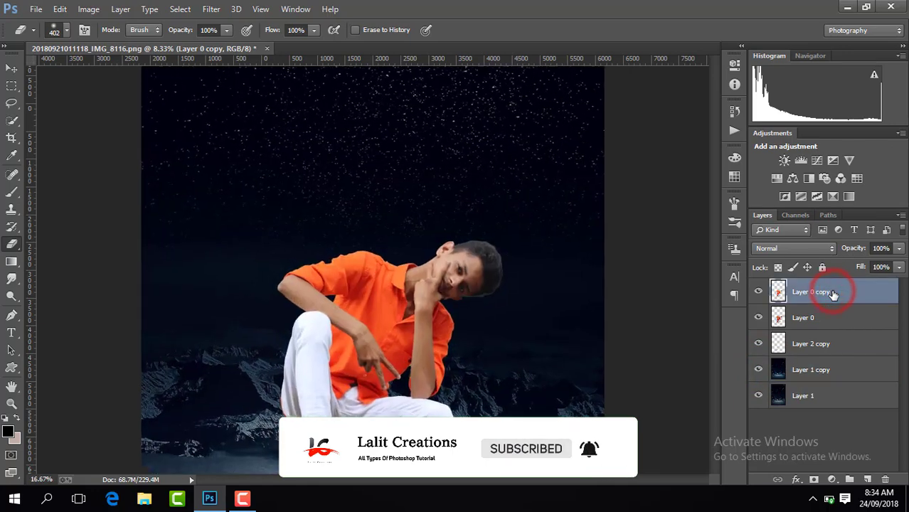
{"action": "left_click_drag", "start_coordinate": [495, 478], "coordinate": [517, 479]}
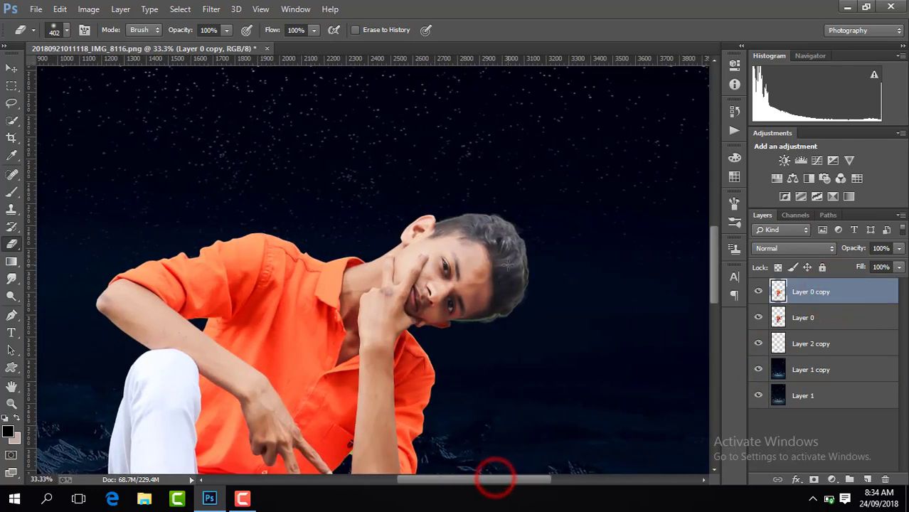
{"action": "key", "text": "ctrl+plus"}
{"action": "key", "text": "ctrl+minus"}
{"action": "key", "text": "ctrl+minus"}
{"action": "key", "text": "ctrl+minus"}
{"action": "key", "text": "ctrl+minus"}
{"action": "key", "text": "ctrl+minus"}
{"action": "key", "text": "ctrl+minus"}
{"action": "key", "text": "ctrl+minus"}
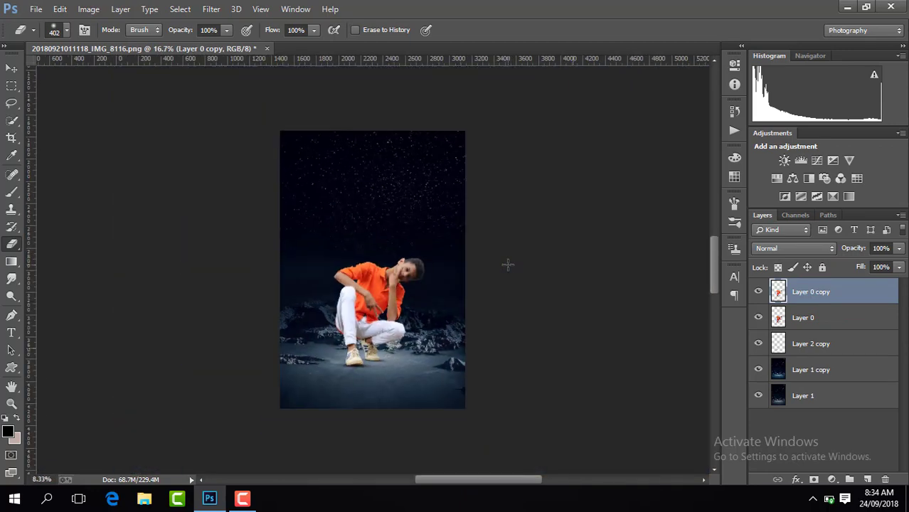
{"action": "key", "text": "ctrl+plus"}
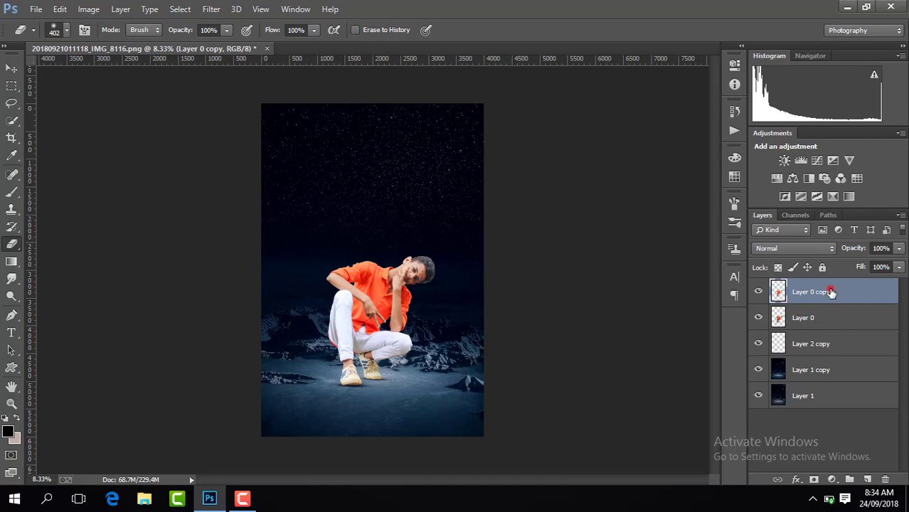
Move Layer 0 copy below Layer 0 and blacken it in Camera Raw with Exposure -5.00, Contrast +100, Shadows -100 and Blacks at minimum
{"action": "left_click_drag", "start_coordinate": [830, 292], "coordinate": [832, 320]}
{"action": "left_click", "coordinate": [212, 8]}
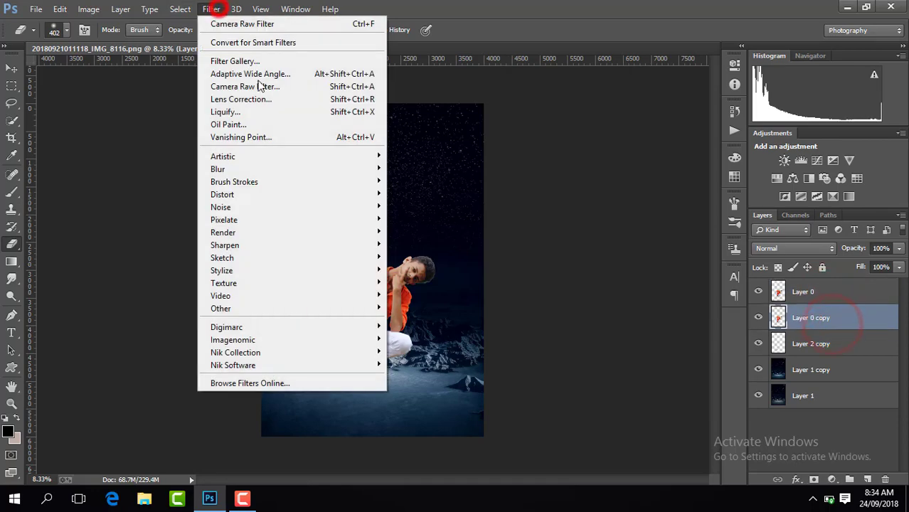
{"action": "left_click", "coordinate": [260, 86]}
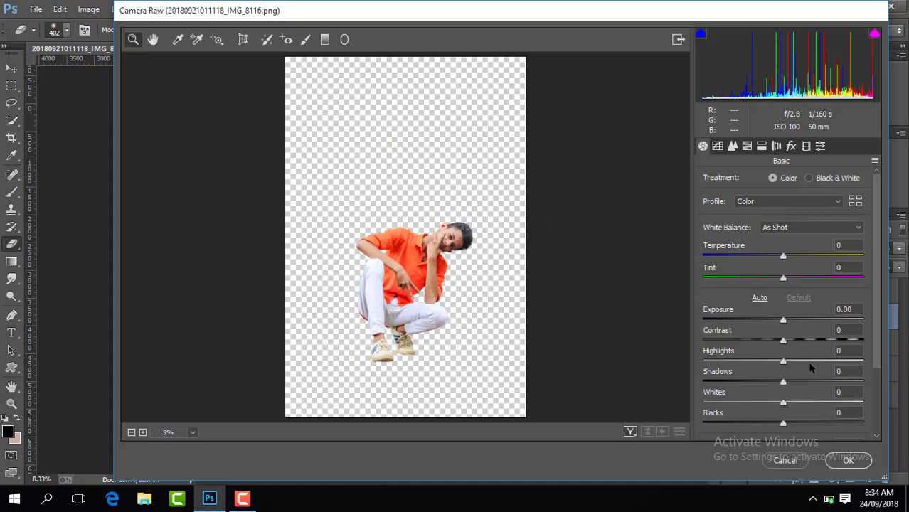
{"action": "left_click_drag", "start_coordinate": [784, 321], "coordinate": [663, 331]}
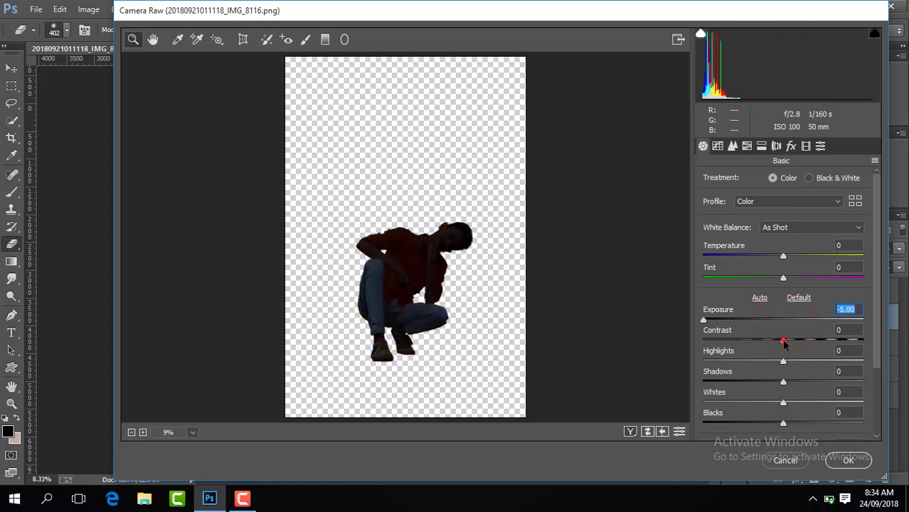
{"action": "left_click_drag", "start_coordinate": [783, 342], "coordinate": [886, 345]}
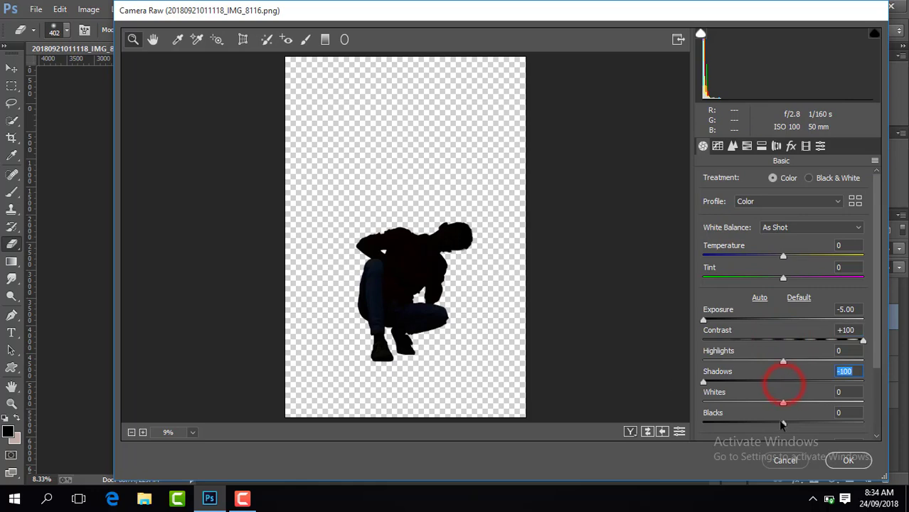
{"action": "left_click_drag", "start_coordinate": [782, 424], "coordinate": [690, 418]}
{"action": "left_click", "coordinate": [848, 459]}
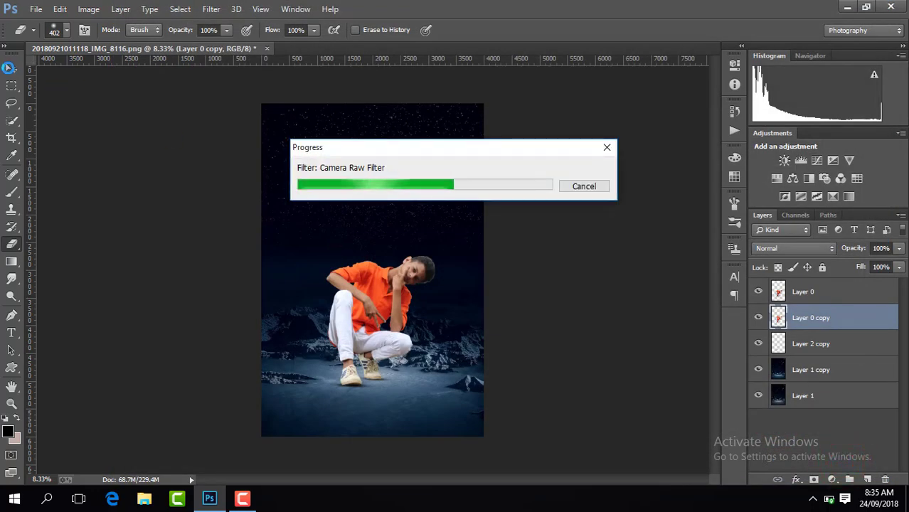
Show transform controls for Layer 0 copy, and compare Layer 0 copy and Layer 0 hidden and shown
{"action": "left_click", "coordinate": [11, 68]}
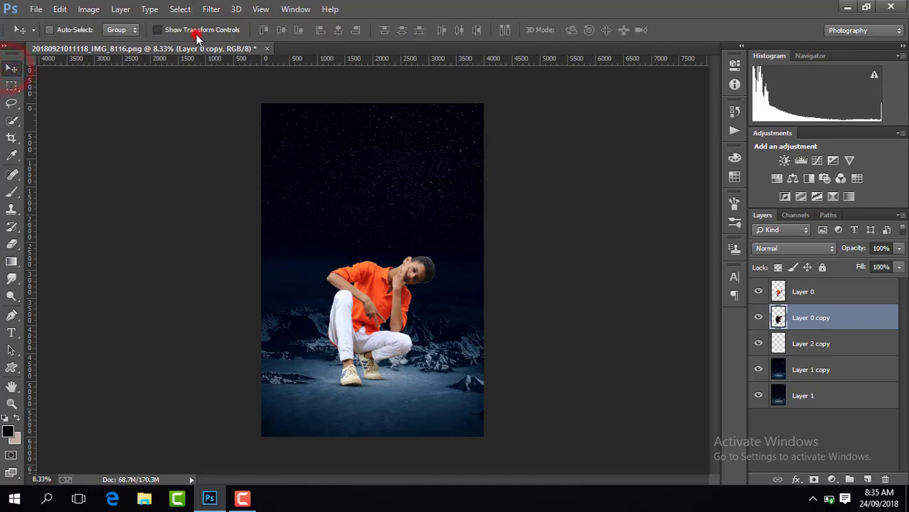
{"action": "left_click", "coordinate": [196, 34]}
{"action": "key", "text": "ctrl+plus"}
{"action": "left_click_drag", "start_coordinate": [715, 239], "coordinate": [711, 264]}
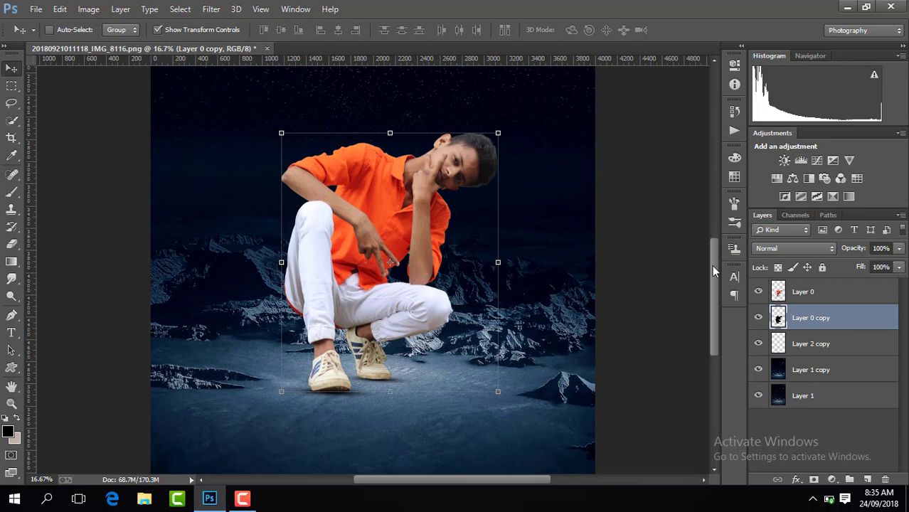
{"action": "left_click", "coordinate": [758, 318]}
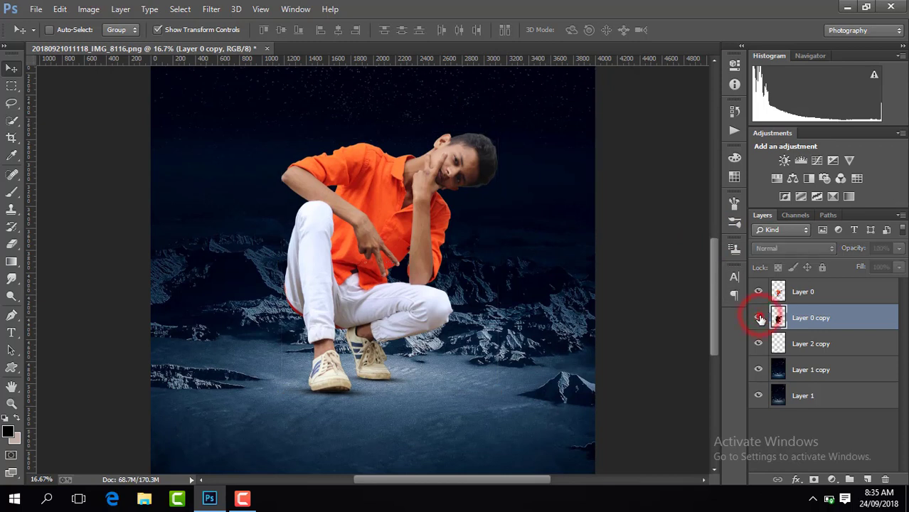
{"action": "left_click", "coordinate": [758, 317]}
{"action": "left_click", "coordinate": [757, 292]}
{"action": "left_click", "coordinate": [756, 291]}
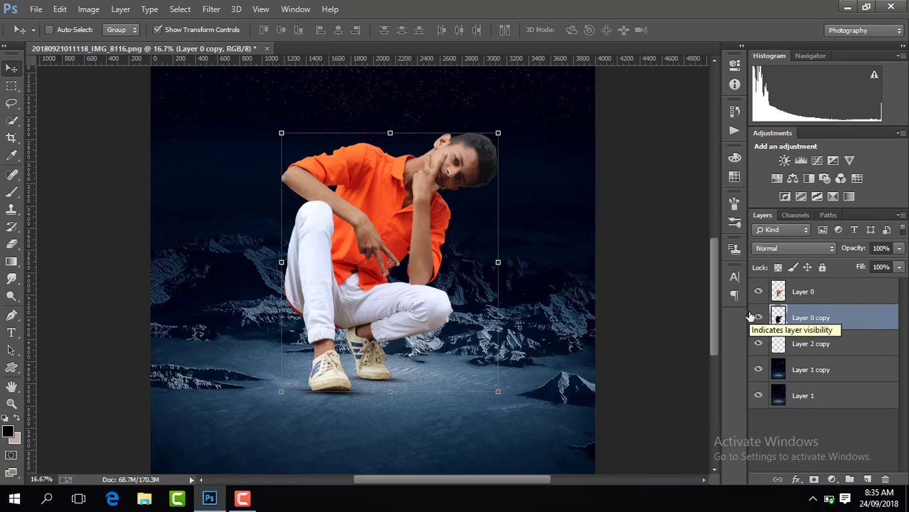
Flip the black silhouette vertically and squash it below the shoes to a height of about -24.8%
{"action": "key", "text": "ctrl+minus"}
{"action": "key", "text": "ctrl+plus"}
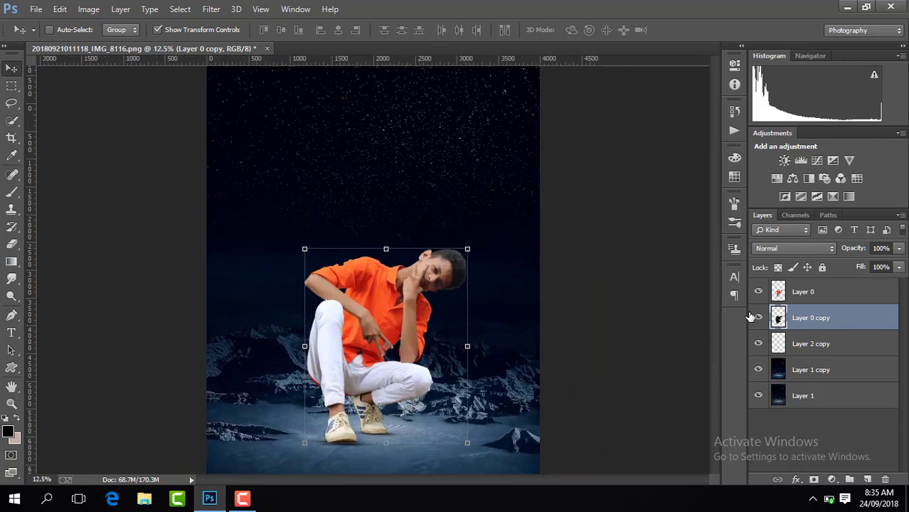
{"action": "left_click_drag", "start_coordinate": [715, 264], "coordinate": [713, 283]}
{"action": "key", "text": "ctrl+plus"}
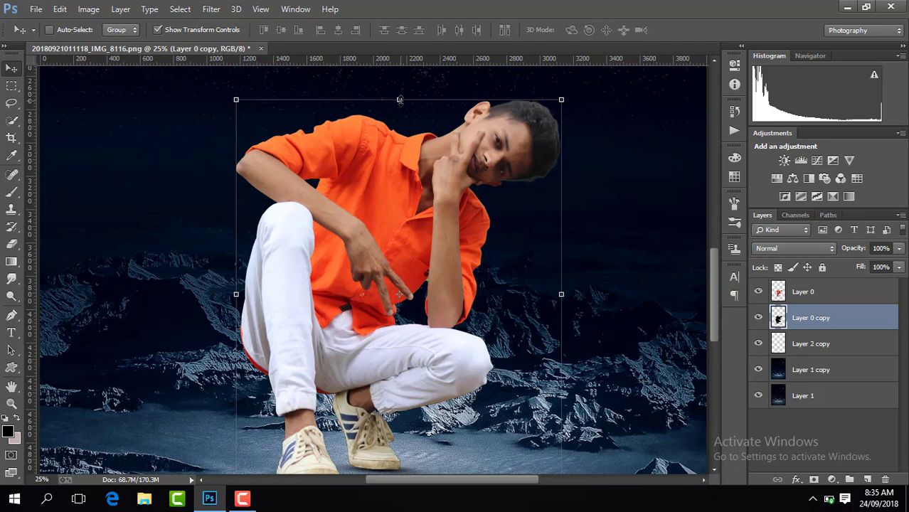
{"action": "left_click_drag", "start_coordinate": [399, 100], "coordinate": [413, 378]}
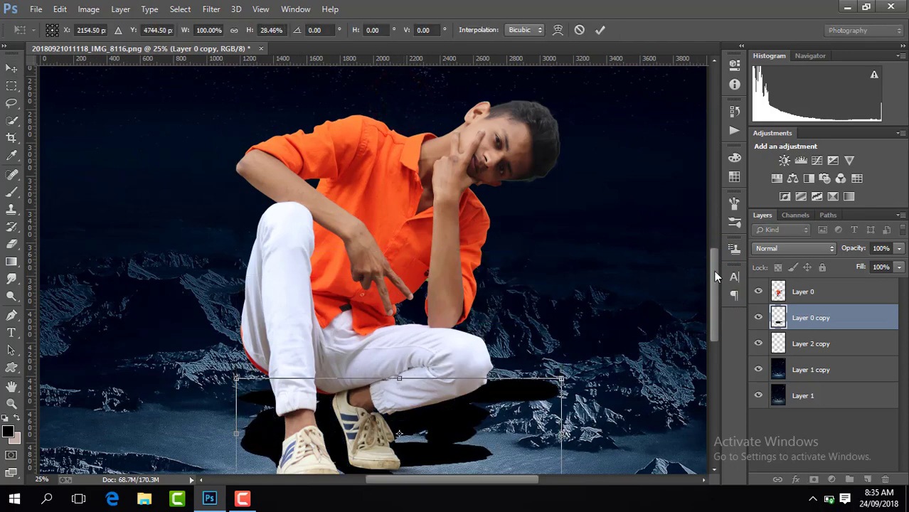
{"action": "left_click_drag", "start_coordinate": [713, 270], "coordinate": [709, 330]}
{"action": "left_click_drag", "start_coordinate": [403, 127], "coordinate": [413, 342]}
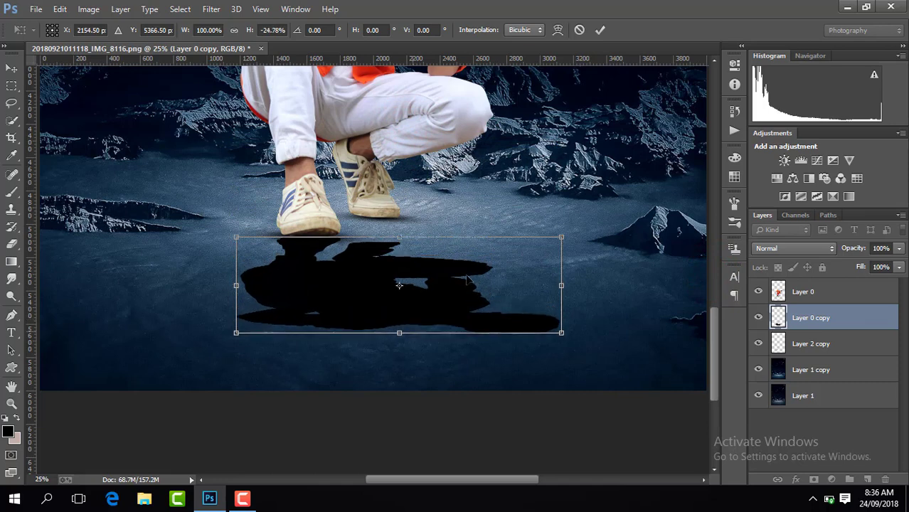
Distort the silhouette into a slanted ground shadow meeting both shoes, with a horizontal skew of about -43.3°, and commit the transform
{"action": "left_click_drag", "start_coordinate": [562, 236], "coordinate": [672, 155]}
{"action": "left_click_drag", "start_coordinate": [522, 334], "coordinate": [545, 340]}
{"action": "mouse_move", "coordinate": [200, 243]}
{"action": "left_mouse_down"}
{"action": "mouse_move", "coordinate": [217, 244]}
{"action": "mouse_move", "coordinate": [211, 251]}
{"action": "left_mouse_up"}
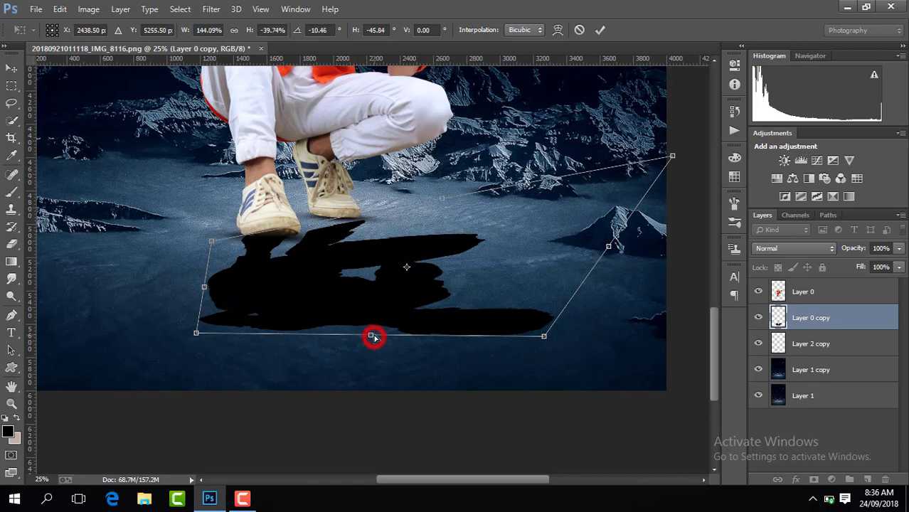
{"action": "left_click_drag", "start_coordinate": [372, 337], "coordinate": [382, 326]}
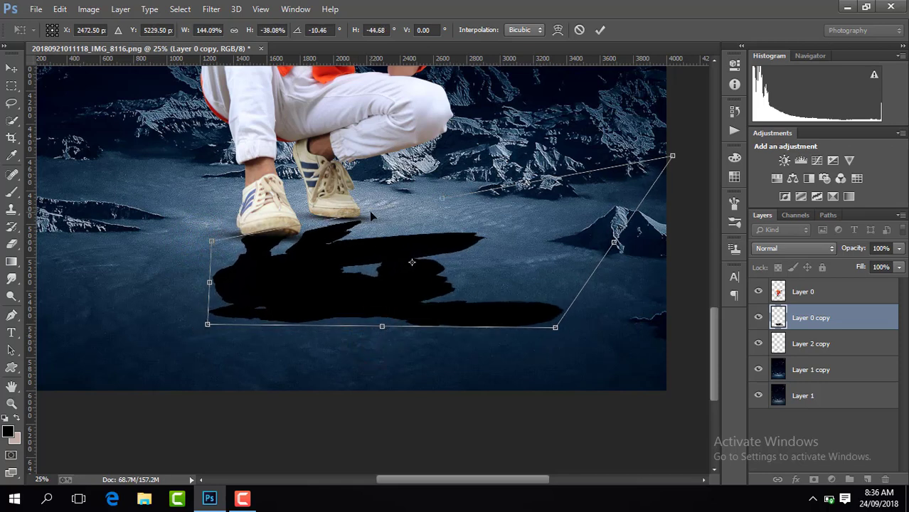
{"action": "left_click_drag", "start_coordinate": [442, 197], "coordinate": [438, 200]}
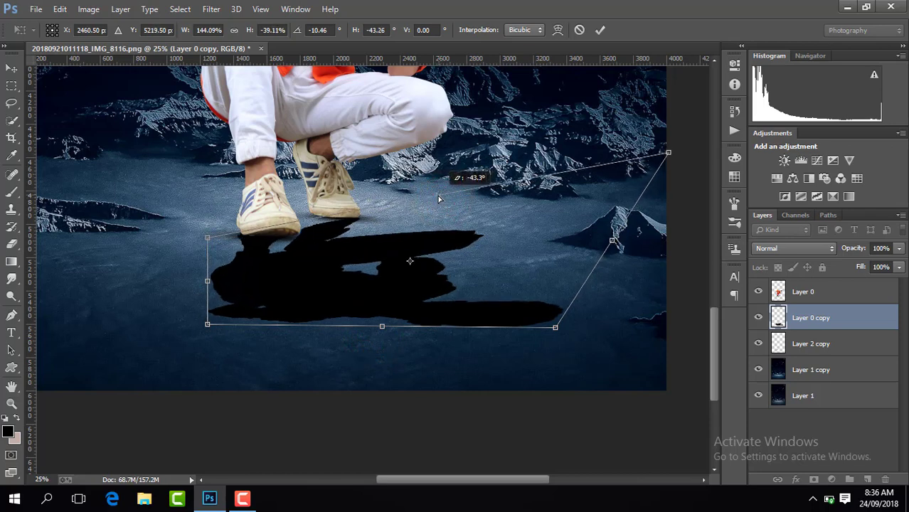
{"action": "key", "text": "Return"}
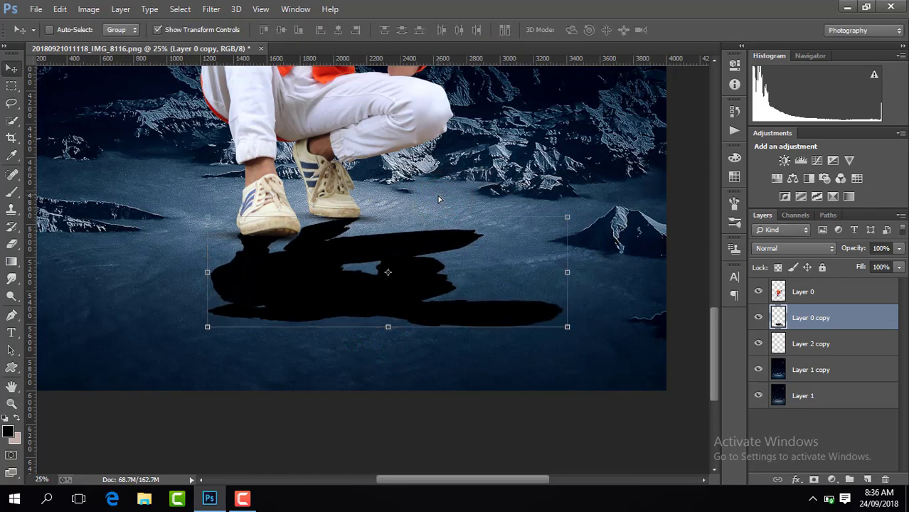
Flatten the ground shadow slightly by raising its lower edge, and commit the transform
{"action": "key", "text": "ctrl+minus"}
{"action": "key", "text": "ctrl+minus"}
{"action": "key", "text": "ctrl+minus"}
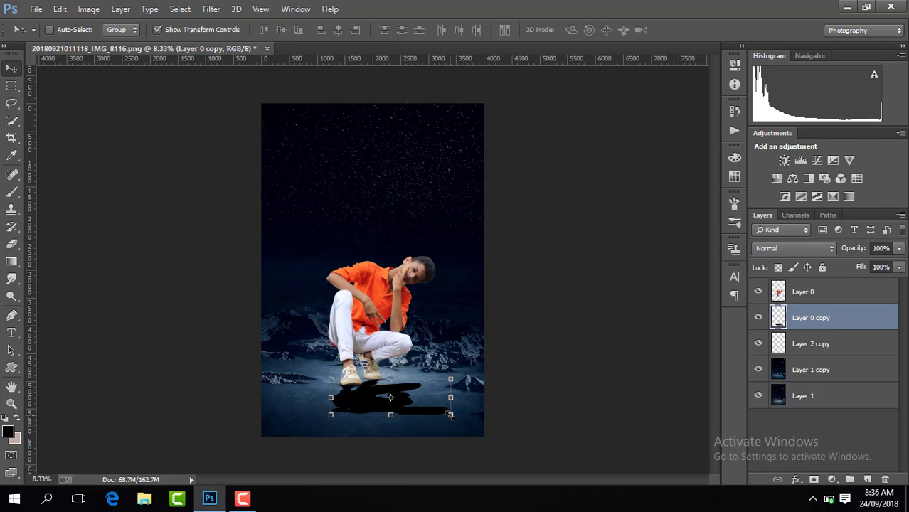
{"action": "left_click_drag", "start_coordinate": [441, 415], "coordinate": [438, 408]}
{"action": "key", "text": "Return"}
Set the Layer 0 copy shadow's opacity to 27%, turn off transform controls and compare the shadow hidden and shown
{"action": "left_click", "coordinate": [899, 248]}
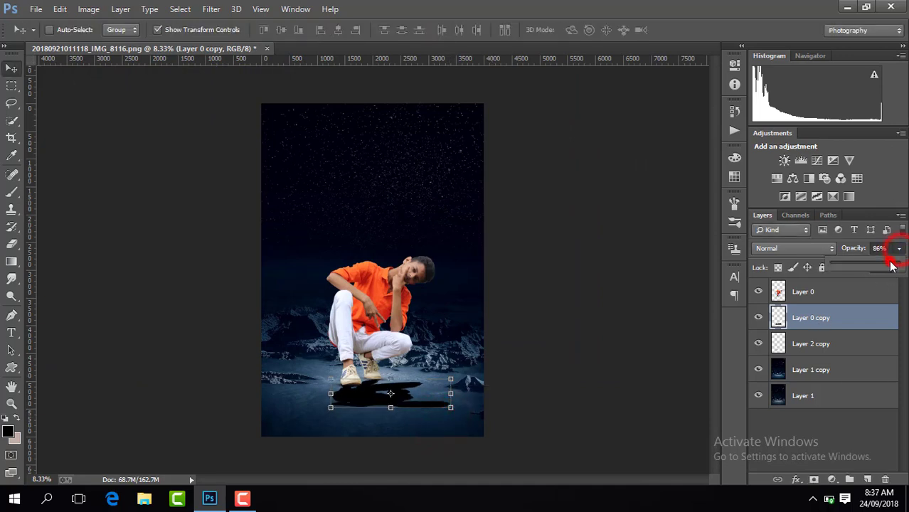
{"action": "left_click_drag", "start_coordinate": [892, 265], "coordinate": [857, 266]}
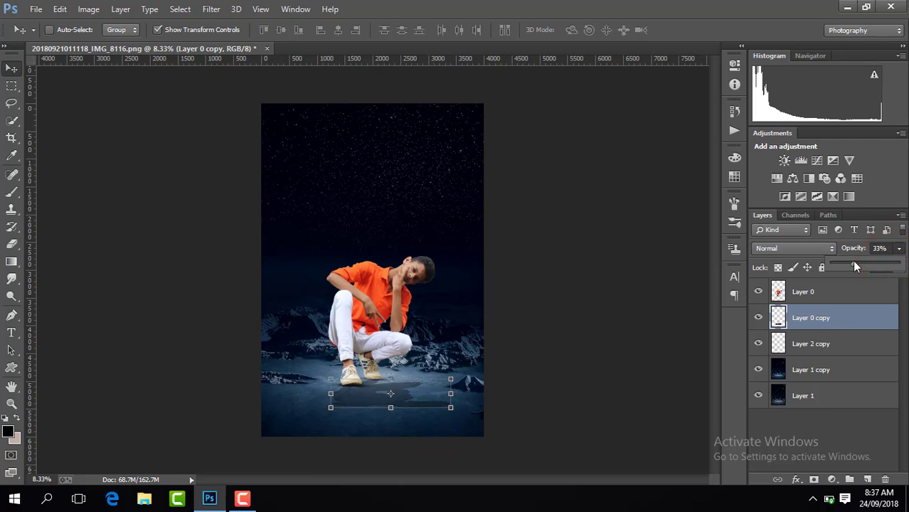
{"action": "left_click", "coordinate": [704, 188]}
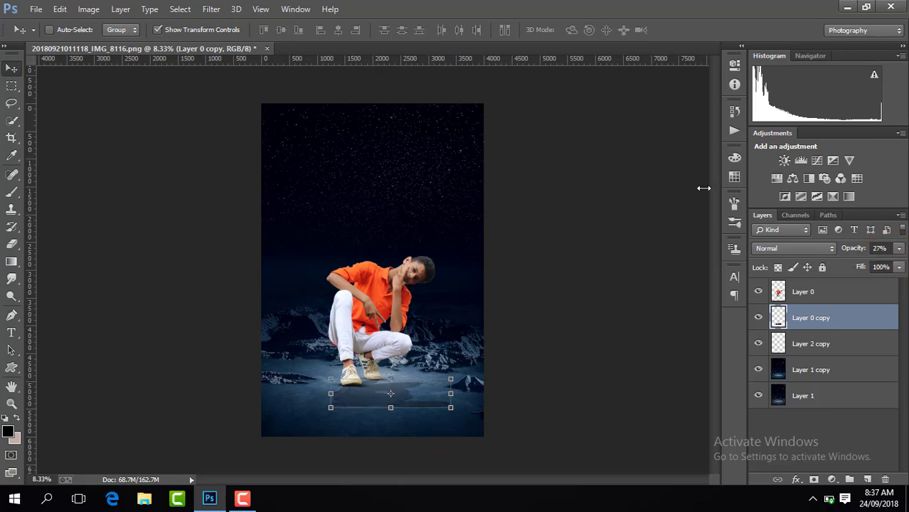
{"action": "left_click", "coordinate": [158, 30]}
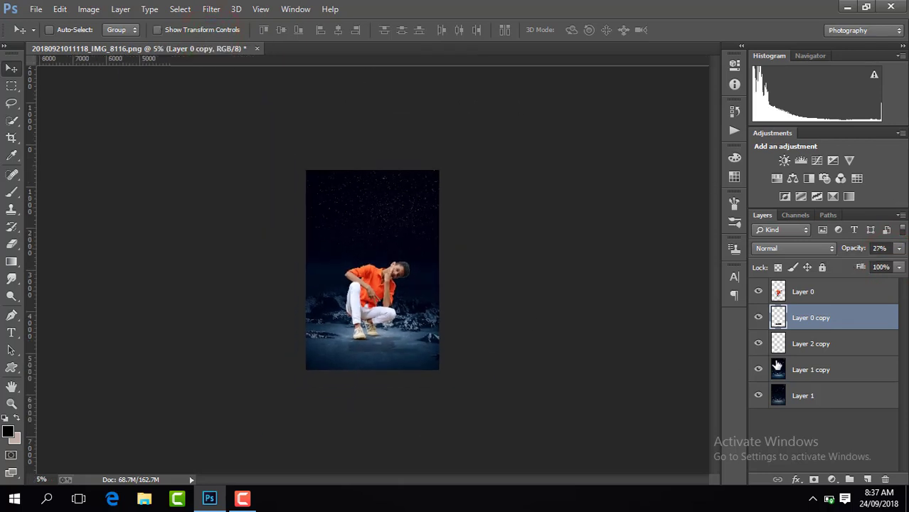
{"action": "left_click_drag", "start_coordinate": [858, 262], "coordinate": [851, 262]}
{"action": "left_click", "coordinate": [760, 317]}
{"action": "left_click", "coordinate": [759, 317]}
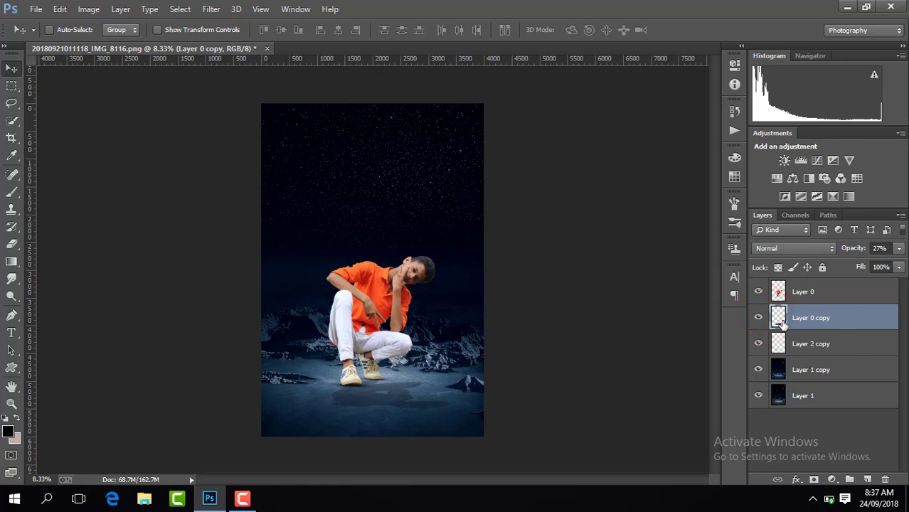
Duplicate Layer 0 and set Shadows +83, Contrast +42 and Blacks -33 on the copy in the Camera Raw Filter
{"action": "left_click", "coordinate": [832, 291]}
{"action": "key", "text": "ctrl+j"}
{"action": "left_click", "coordinate": [211, 8]}
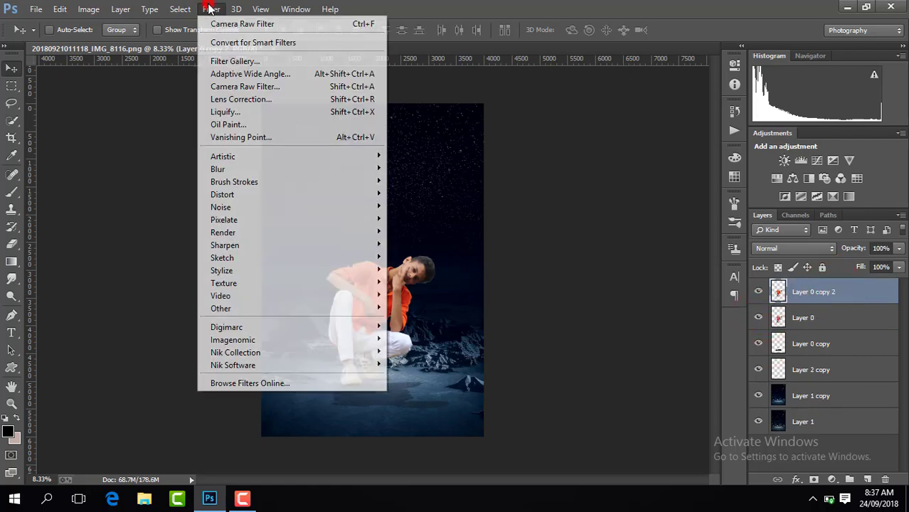
{"action": "left_click", "coordinate": [252, 88]}
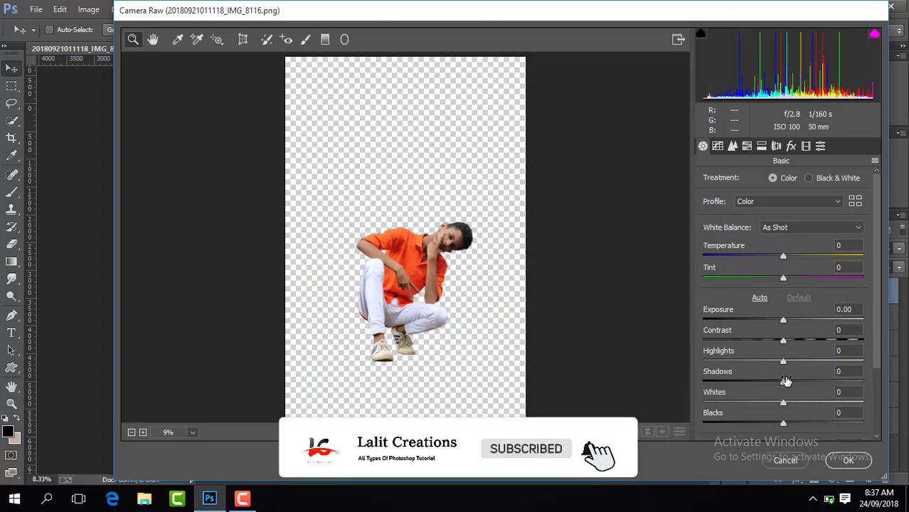
{"action": "left_click_drag", "start_coordinate": [784, 380], "coordinate": [849, 382]}
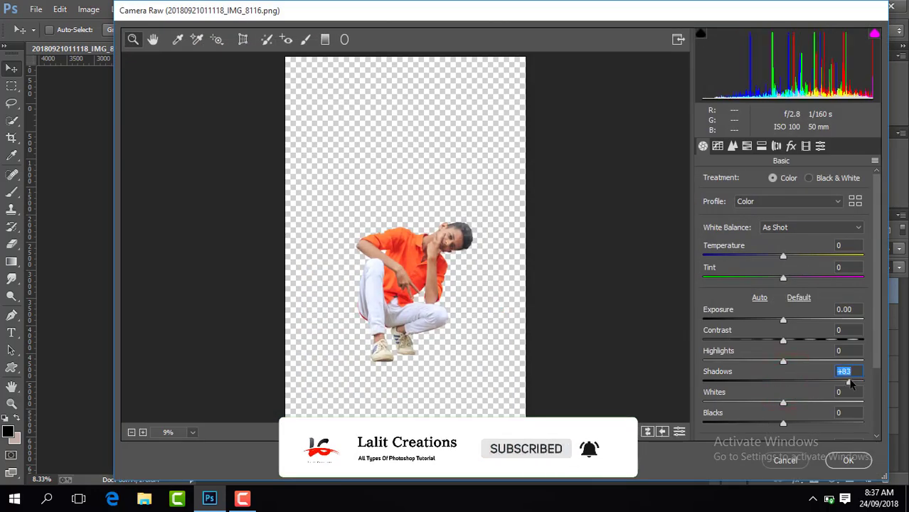
{"action": "left_click_drag", "start_coordinate": [783, 340], "coordinate": [817, 342]}
{"action": "left_click_drag", "start_coordinate": [780, 425], "coordinate": [756, 425]}
Set the boy's Clarity to +13 and Vibrance to +24 in Camera Raw
{"action": "left_click", "coordinate": [876, 369]}
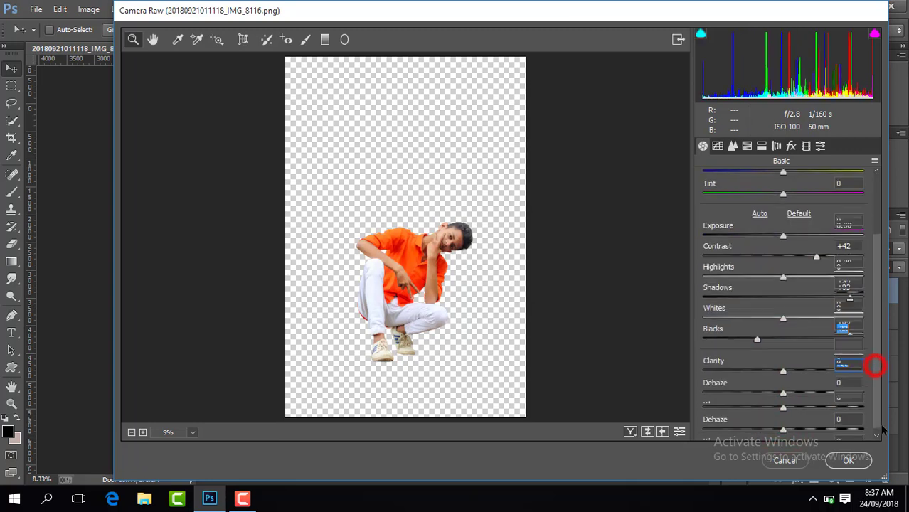
{"action": "left_click_drag", "start_coordinate": [797, 376], "coordinate": [795, 372]}
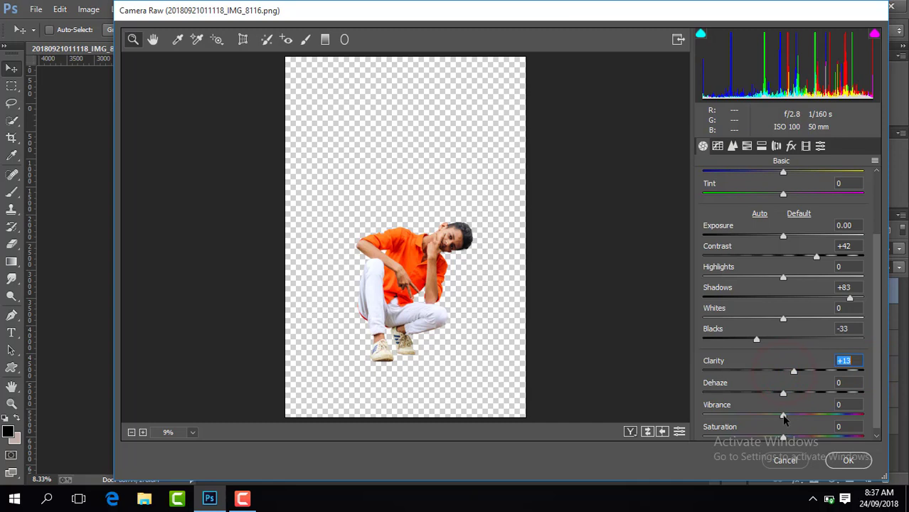
{"action": "left_click", "coordinate": [783, 417]}
Set the Oranges saturation to -9 and Blues saturation to +31, raise sharpening to about 34 and add luminance noise reduction
{"action": "left_click", "coordinate": [747, 145]}
{"action": "left_click", "coordinate": [794, 178]}
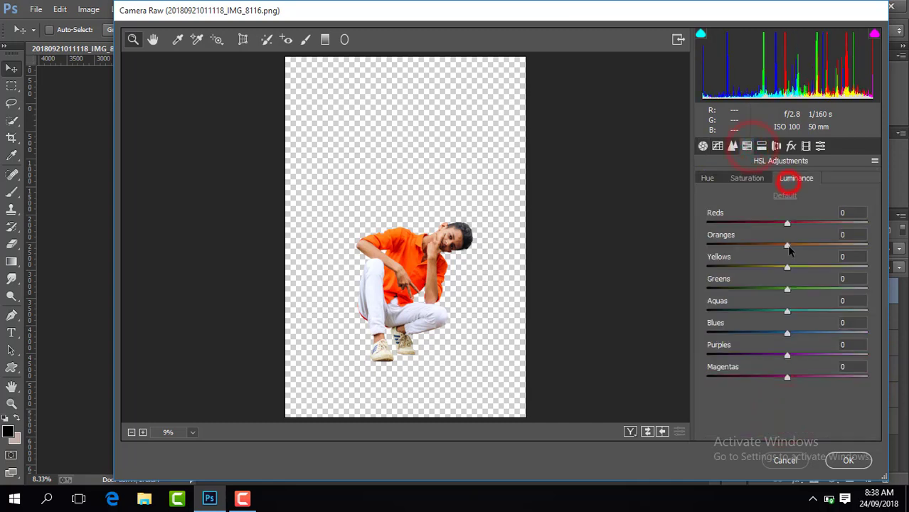
{"action": "mouse_move", "coordinate": [788, 246]}
{"action": "left_mouse_down"}
{"action": "mouse_move", "coordinate": [807, 247]}
{"action": "mouse_move", "coordinate": [779, 246]}
{"action": "left_mouse_up"}
{"action": "left_click", "coordinate": [751, 179]}
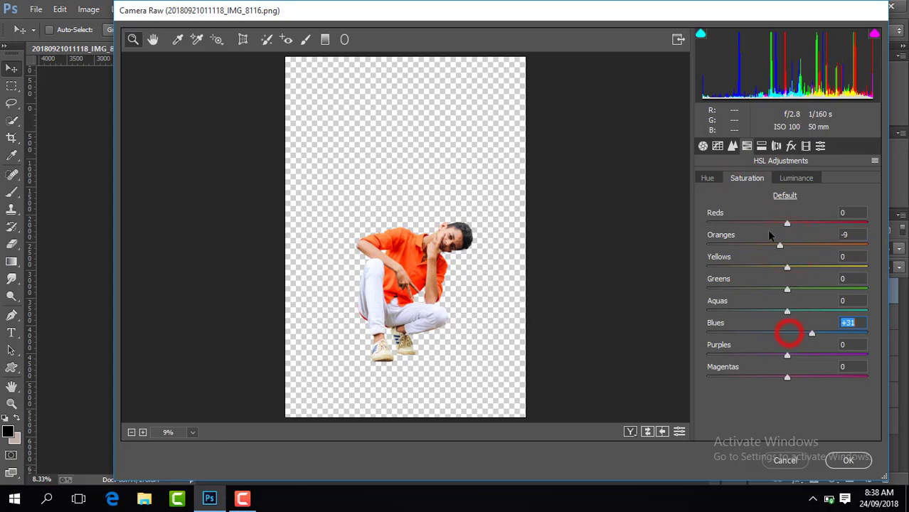
{"action": "left_click", "coordinate": [733, 146]}
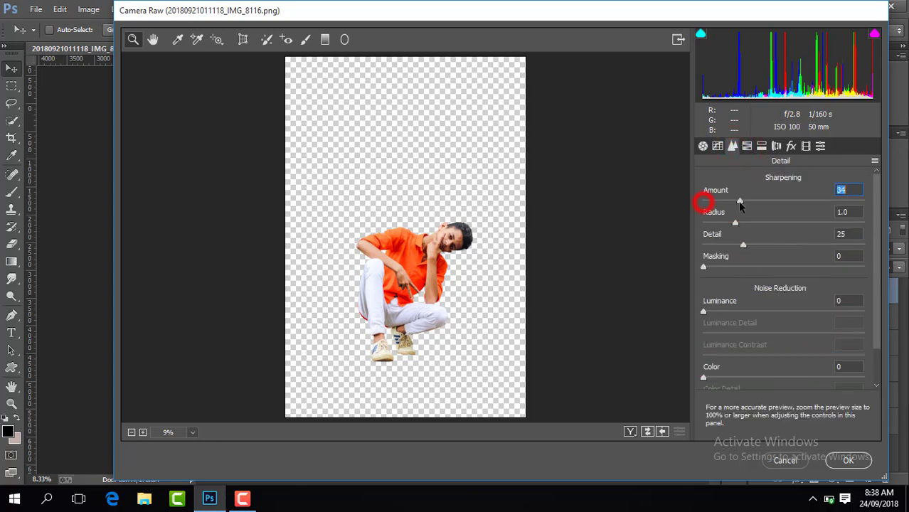
{"action": "left_click_drag", "start_coordinate": [704, 311], "coordinate": [751, 311]}
Cool the Temperature slightly, apply the Camera Raw Filter and compare Layer 0 copy 2 hidden and shown
{"action": "left_click", "coordinate": [702, 146]}
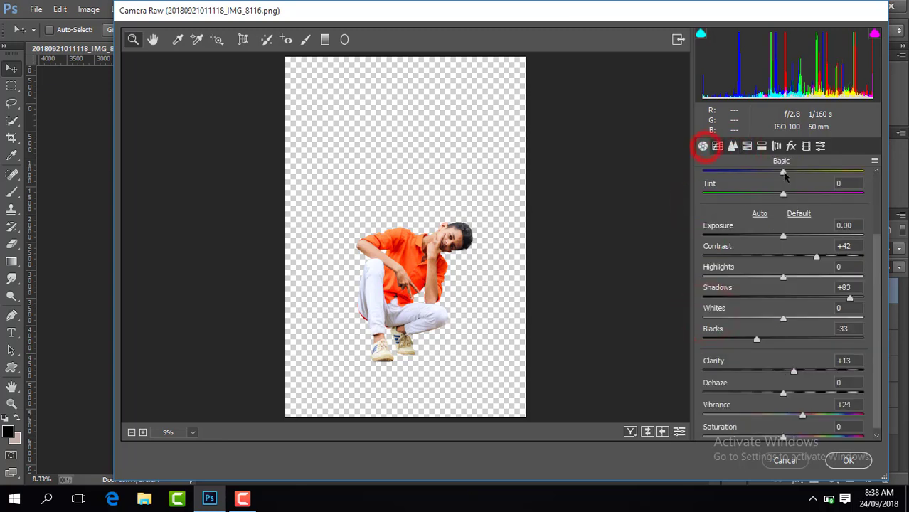
{"action": "left_click_drag", "start_coordinate": [782, 174], "coordinate": [778, 174]}
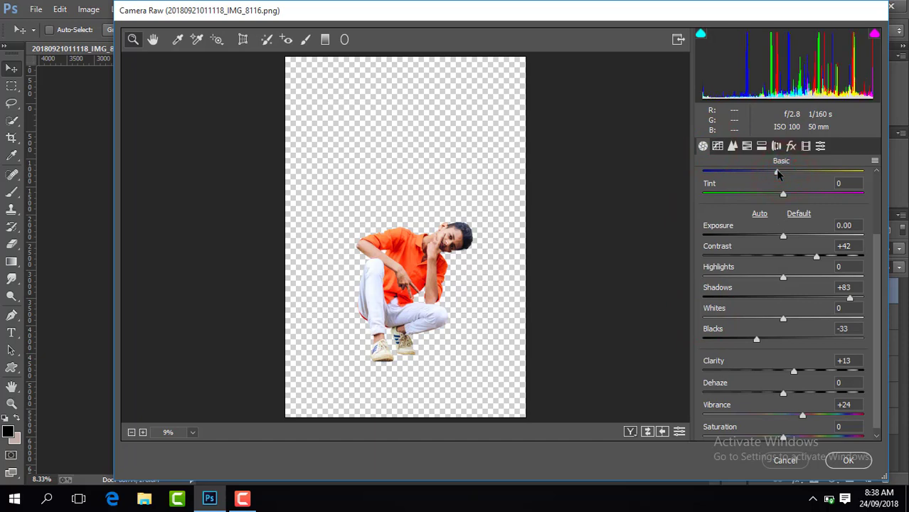
{"action": "left_click", "coordinate": [847, 460]}
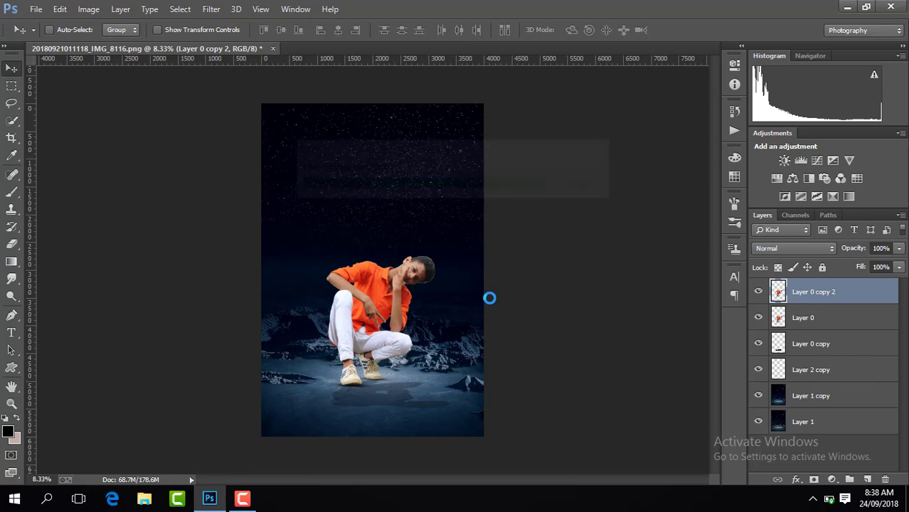
{"action": "left_click", "coordinate": [758, 293]}
{"action": "left_click", "coordinate": [757, 292]}
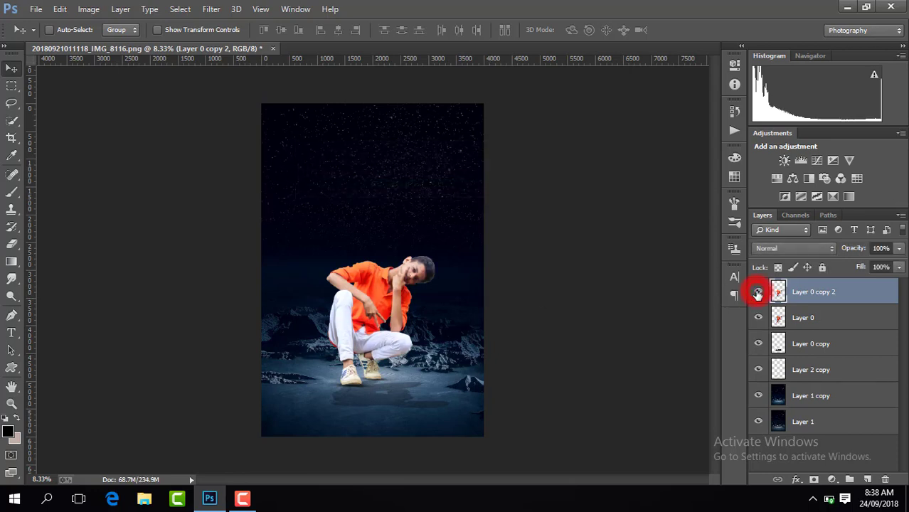
Compare Layer 0 copy 2 hidden and shown, and merge it with Layer 0
{"action": "left_click", "coordinate": [757, 293]}
{"action": "left_click", "coordinate": [757, 292]}
{"action": "key", "text": "ctrl+plus"}
{"action": "key", "text": "ctrl+plus"}
{"action": "key", "text": "ctrl+plus"}
{"action": "key", "text": "ctrl+plus"}
{"action": "key", "text": "ctrl+plus"}
{"action": "key", "text": "ctrl+plus"}
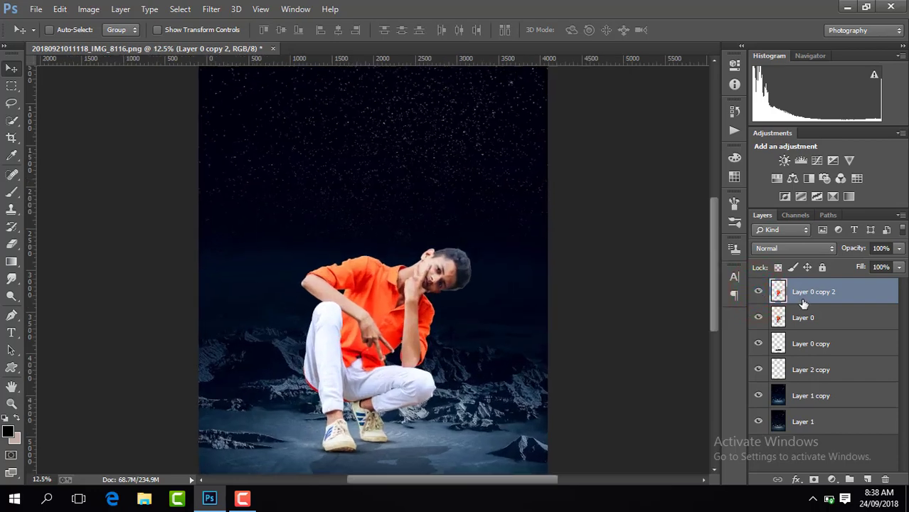
{"action": "left_click_drag", "start_coordinate": [464, 482], "coordinate": [499, 480]}
{"action": "key", "text": "ctrl+plus"}
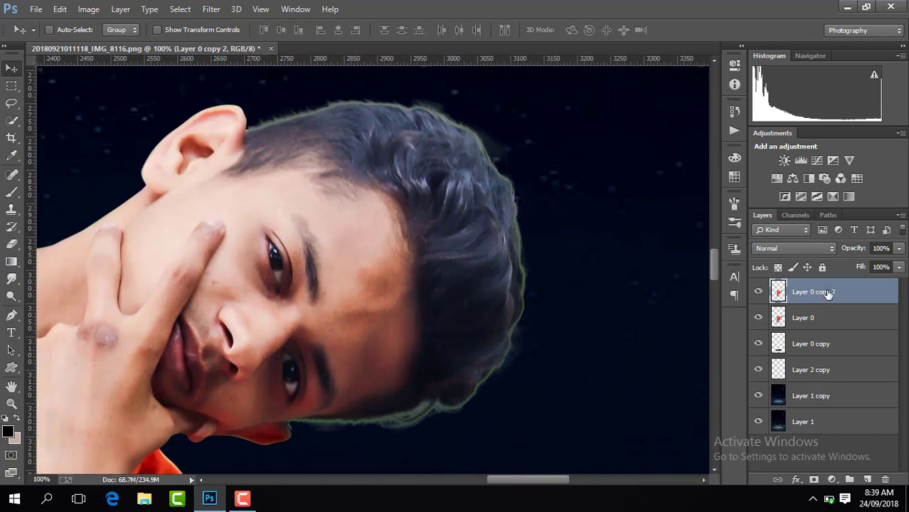
{"action": "left_click", "coordinate": [827, 315], "text": "ctrl"}
{"action": "right_click", "coordinate": [827, 313]}
{"action": "left_click", "coordinate": [594, 380]}
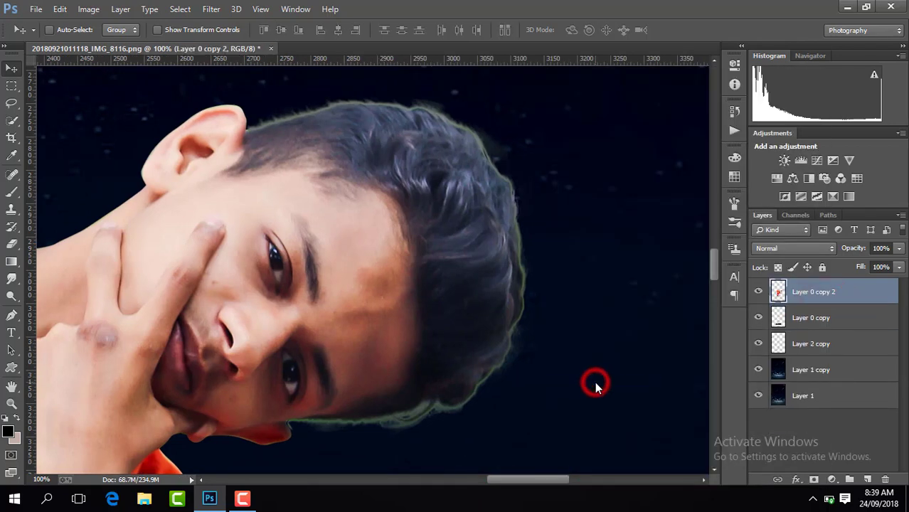
Erase the green fringe along the outer edge of the boy's hair with a 45 px Eraser
{"action": "left_click", "coordinate": [12, 243]}
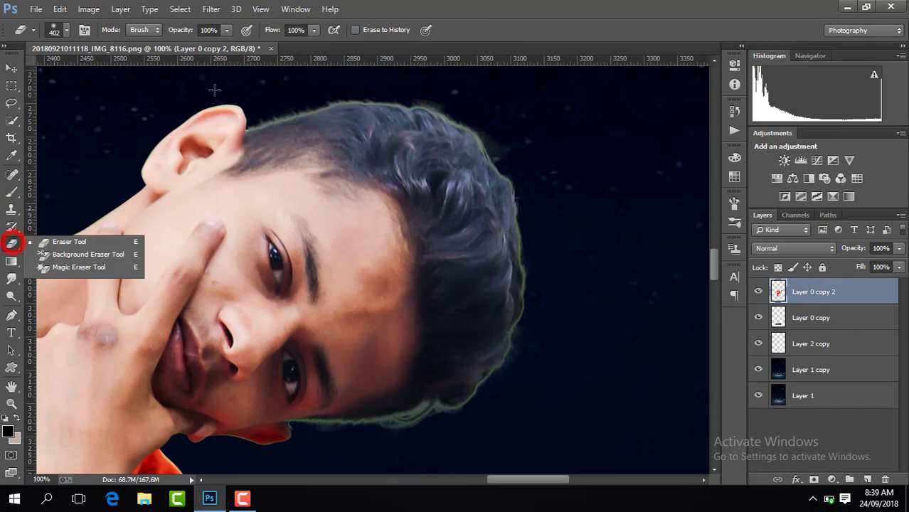
{"action": "left_click", "coordinate": [65, 36]}
{"action": "left_click", "coordinate": [90, 70]}
{"action": "left_click", "coordinate": [100, 71]}
{"action": "left_click", "coordinate": [502, 141]}
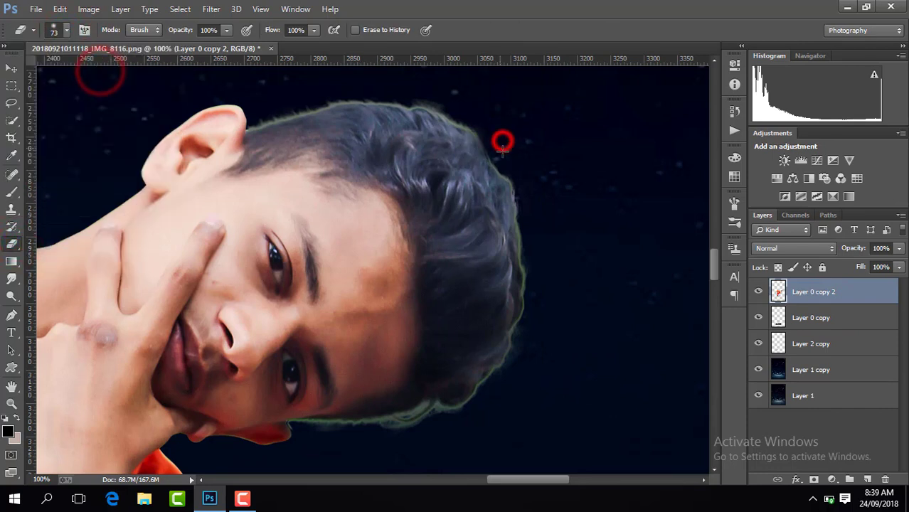
{"action": "left_click", "coordinate": [69, 30]}
{"action": "left_click", "coordinate": [90, 73]}
{"action": "left_click", "coordinate": [451, 111]}
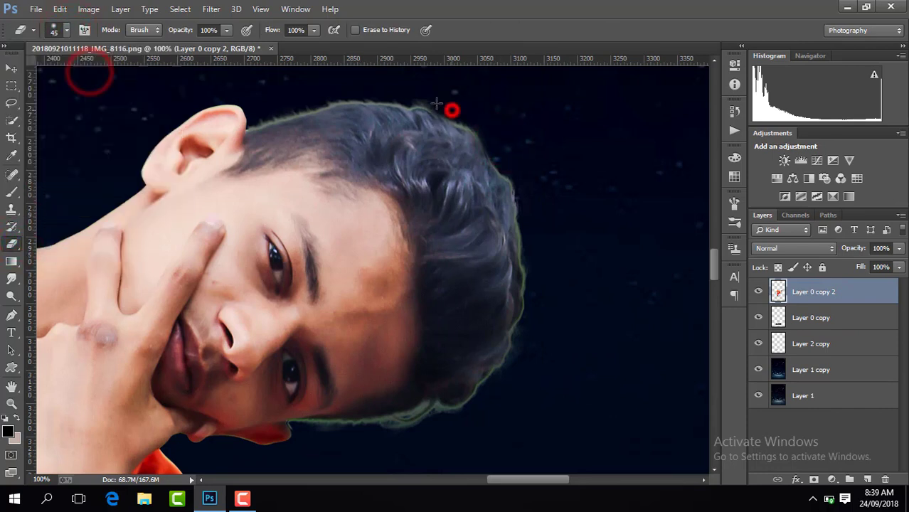
{"action": "mouse_move", "coordinate": [437, 104]}
{"action": "left_mouse_down"}
{"action": "mouse_move", "coordinate": [308, 96]}
{"action": "mouse_move", "coordinate": [275, 114]}
{"action": "mouse_move", "coordinate": [377, 96]}
{"action": "left_mouse_up"}
{"action": "left_click_drag", "start_coordinate": [496, 131], "coordinate": [458, 114]}
{"action": "mouse_move", "coordinate": [526, 326]}
{"action": "left_mouse_down"}
{"action": "mouse_move", "coordinate": [531, 272]}
{"action": "mouse_move", "coordinate": [488, 392]}
{"action": "mouse_move", "coordinate": [407, 430]}
{"action": "mouse_move", "coordinate": [414, 423]}
{"action": "left_mouse_up"}
{"action": "left_click_drag", "start_coordinate": [414, 428], "coordinate": [365, 439]}
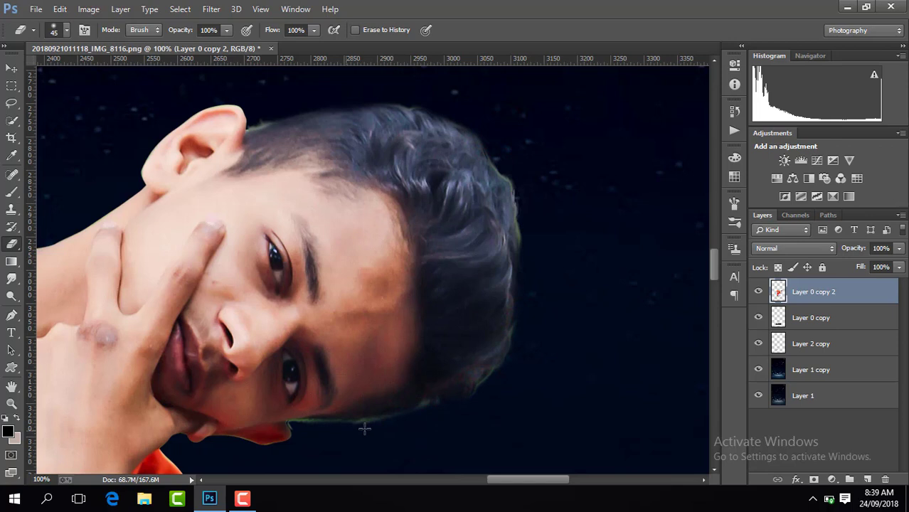
Duplicate Layer 0 copy 2 and smudge the back edge of the hair outward on the copy with a 57 px Smudge tool
{"action": "left_click", "coordinate": [12, 279]}
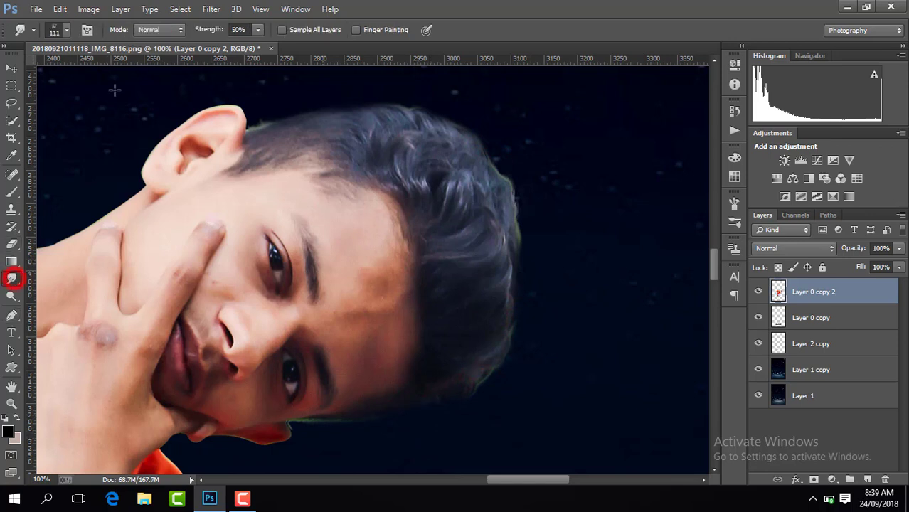
{"action": "left_click", "coordinate": [67, 32]}
{"action": "left_click", "coordinate": [94, 71]}
{"action": "key", "text": "ctrl+j"}
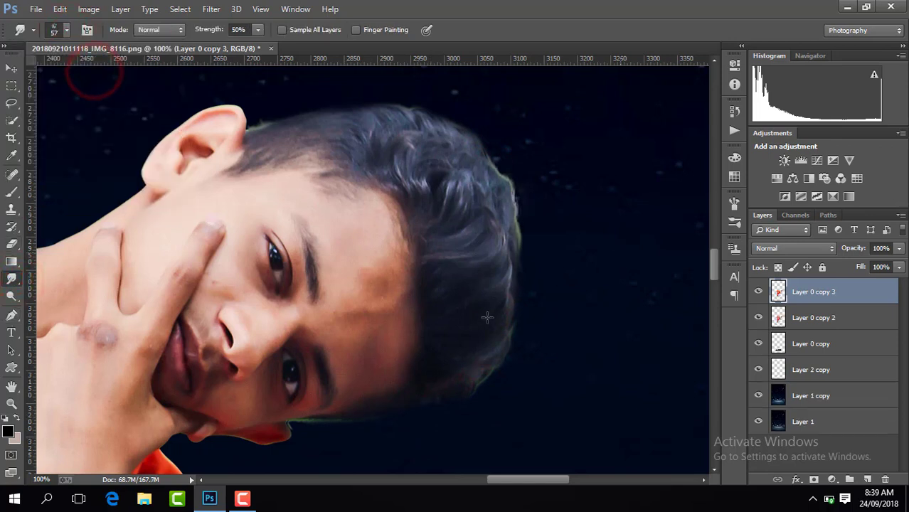
{"action": "mouse_move", "coordinate": [456, 382]}
{"action": "left_mouse_down"}
{"action": "mouse_move", "coordinate": [524, 344]}
{"action": "mouse_move", "coordinate": [511, 365]}
{"action": "mouse_move", "coordinate": [475, 372]}
{"action": "mouse_move", "coordinate": [513, 329]}
{"action": "left_mouse_up"}
{"action": "left_click_drag", "start_coordinate": [463, 370], "coordinate": [517, 301]}
{"action": "left_click_drag", "start_coordinate": [473, 345], "coordinate": [519, 290]}
{"action": "left_click_drag", "start_coordinate": [464, 310], "coordinate": [516, 276]}
{"action": "left_click_drag", "start_coordinate": [495, 318], "coordinate": [521, 259]}
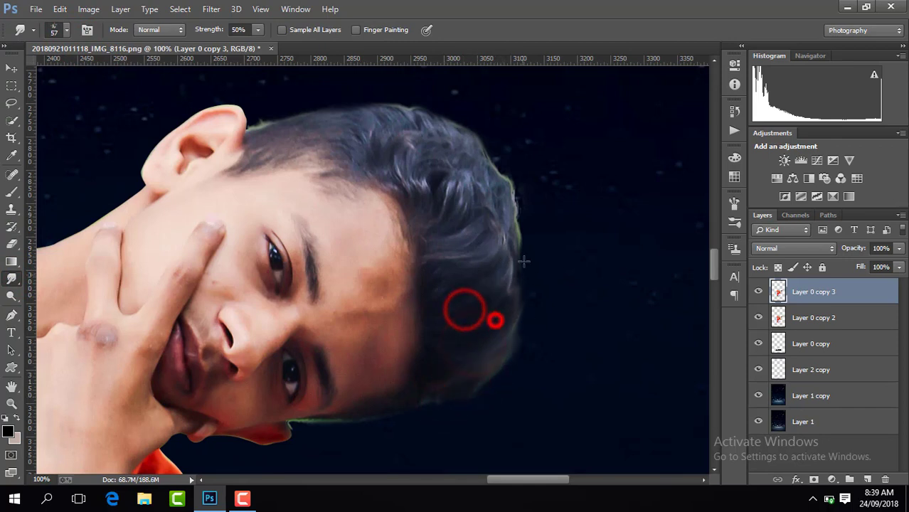
{"action": "left_click_drag", "start_coordinate": [491, 292], "coordinate": [519, 222]}
{"action": "left_click_drag", "start_coordinate": [479, 276], "coordinate": [519, 189]}
{"action": "left_click_drag", "start_coordinate": [499, 231], "coordinate": [508, 171]}
{"action": "left_click_drag", "start_coordinate": [474, 238], "coordinate": [499, 165]}
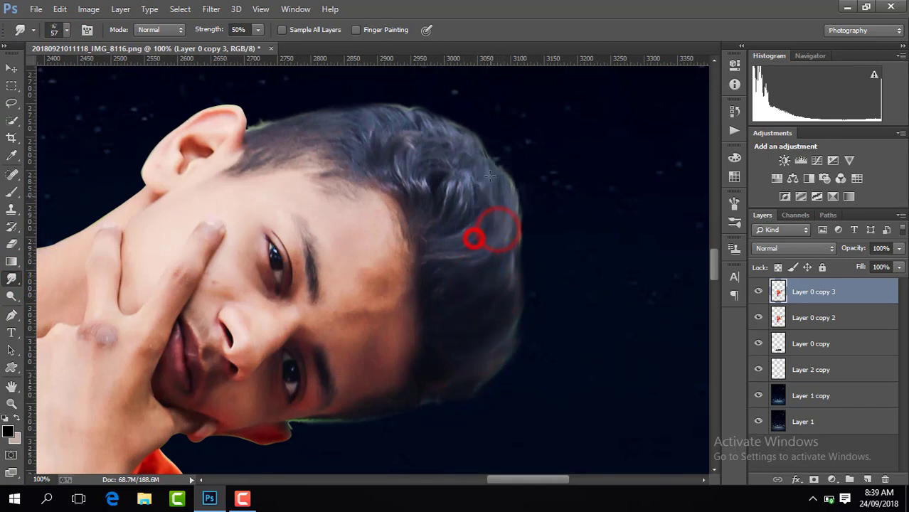
{"action": "left_click_drag", "start_coordinate": [473, 211], "coordinate": [490, 149]}
Enlarge the Smudge brush to 75 px and smooth the curls inside the hair into upward strands
{"action": "left_click", "coordinate": [64, 33]}
{"action": "left_click", "coordinate": [101, 69]}
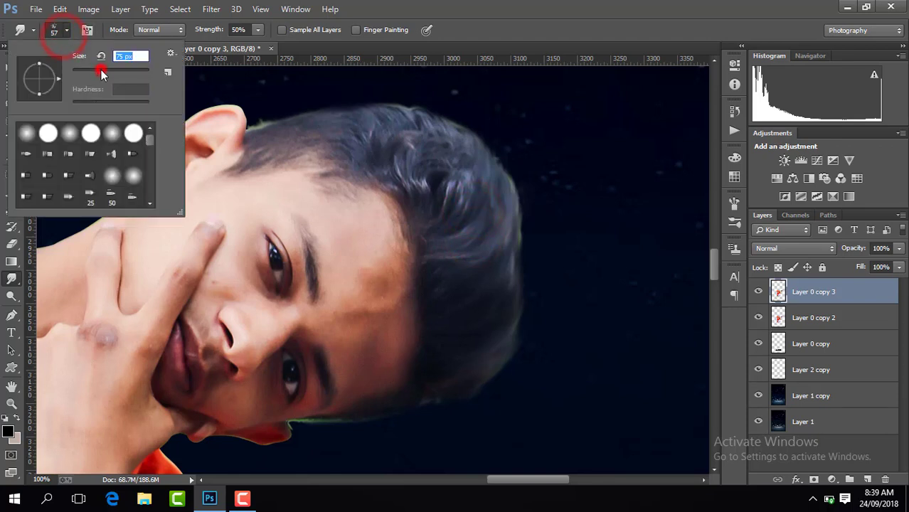
{"action": "left_click_drag", "start_coordinate": [467, 217], "coordinate": [476, 193]}
{"action": "left_click_drag", "start_coordinate": [450, 207], "coordinate": [456, 142]}
{"action": "left_click_drag", "start_coordinate": [433, 177], "coordinate": [435, 122]}
{"action": "mouse_move", "coordinate": [479, 204]}
{"action": "left_mouse_down"}
{"action": "mouse_move", "coordinate": [490, 168]}
{"action": "mouse_move", "coordinate": [464, 197]}
{"action": "mouse_move", "coordinate": [462, 172]}
{"action": "left_mouse_up"}
Raise the Smudge strength to 55% and pull the hair at the back of the head outward past its edge
{"action": "left_click", "coordinate": [255, 32]}
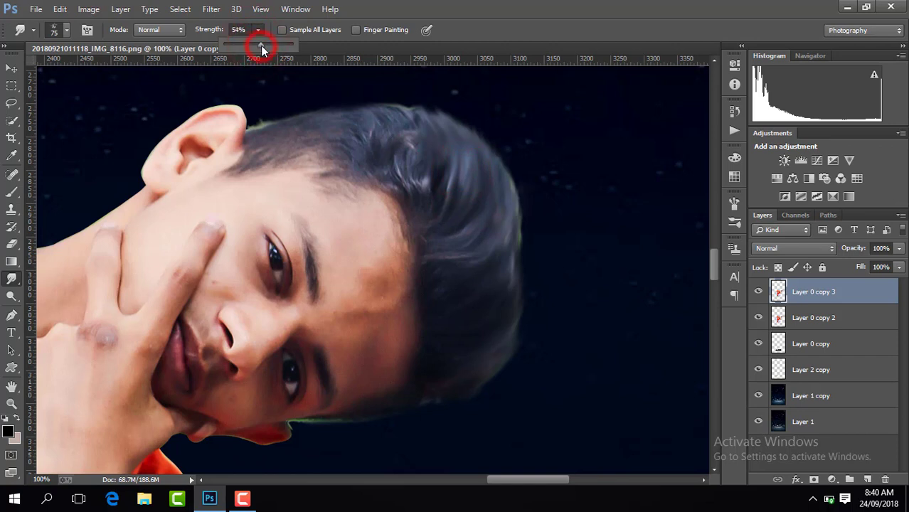
{"action": "mouse_move", "coordinate": [446, 373]}
{"action": "left_mouse_down"}
{"action": "mouse_move", "coordinate": [499, 355]}
{"action": "mouse_move", "coordinate": [523, 333]}
{"action": "left_mouse_up"}
{"action": "left_click_drag", "start_coordinate": [467, 366], "coordinate": [528, 289]}
{"action": "mouse_move", "coordinate": [474, 350]}
{"action": "left_mouse_down"}
{"action": "mouse_move", "coordinate": [529, 241]}
{"action": "mouse_move", "coordinate": [524, 260]}
{"action": "left_mouse_up"}
{"action": "left_click_drag", "start_coordinate": [447, 316], "coordinate": [535, 199]}
{"action": "mouse_move", "coordinate": [488, 260]}
{"action": "left_mouse_down"}
{"action": "mouse_move", "coordinate": [521, 181]}
{"action": "mouse_move", "coordinate": [496, 150]}
{"action": "left_mouse_up"}
{"action": "left_click_drag", "start_coordinate": [496, 200], "coordinate": [502, 152]}
Smudge the hair along the head's upper edge into raised strands and extend the lower back tips outward
{"action": "left_click_drag", "start_coordinate": [411, 153], "coordinate": [389, 89]}
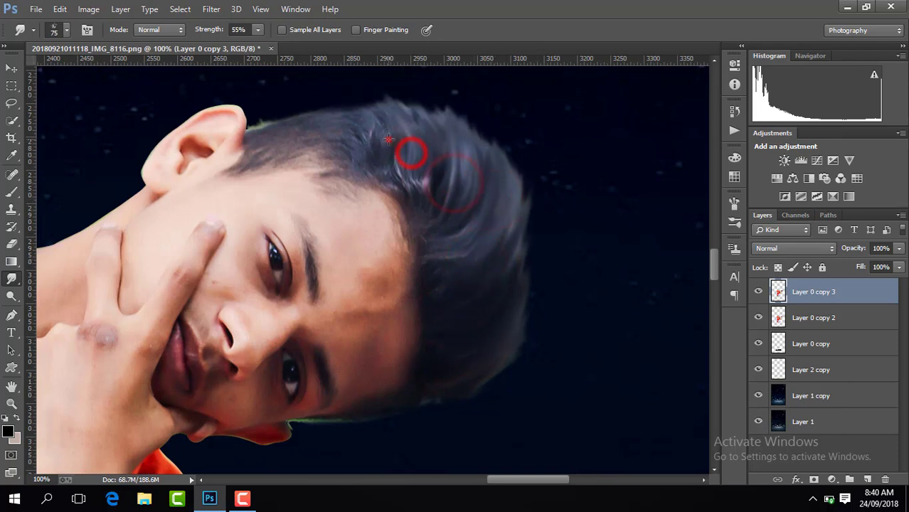
{"action": "left_click_drag", "start_coordinate": [389, 140], "coordinate": [356, 93]}
{"action": "left_click_drag", "start_coordinate": [404, 164], "coordinate": [326, 84]}
{"action": "left_click_drag", "start_coordinate": [461, 156], "coordinate": [424, 106]}
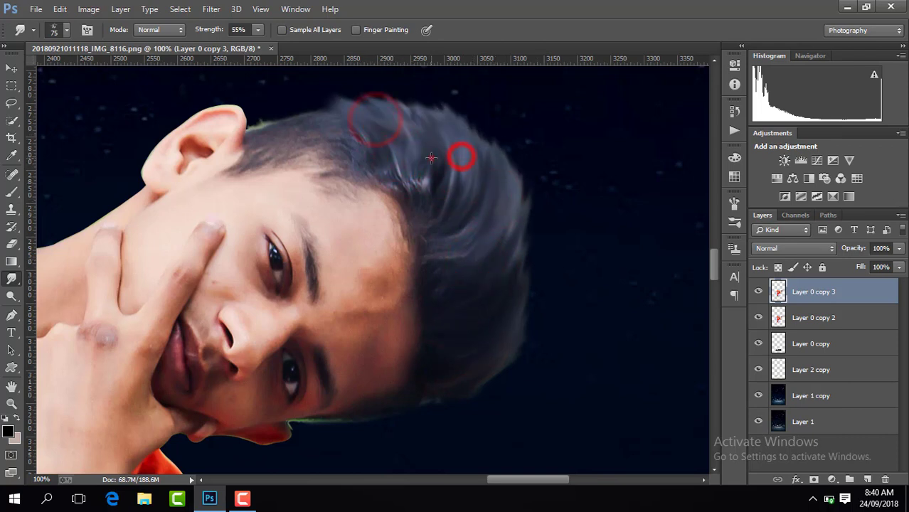
{"action": "left_click_drag", "start_coordinate": [431, 158], "coordinate": [404, 114]}
{"action": "mouse_move", "coordinate": [434, 383]}
{"action": "left_mouse_down"}
{"action": "mouse_move", "coordinate": [462, 396]}
{"action": "mouse_move", "coordinate": [441, 373]}
{"action": "mouse_move", "coordinate": [494, 376]}
{"action": "left_mouse_up"}
{"action": "mouse_move", "coordinate": [442, 374]}
{"action": "left_mouse_down"}
{"action": "mouse_move", "coordinate": [494, 376]}
{"action": "mouse_move", "coordinate": [468, 376]}
{"action": "mouse_move", "coordinate": [510, 351]}
{"action": "left_mouse_up"}
{"action": "left_click_drag", "start_coordinate": [464, 375], "coordinate": [506, 352]}
{"action": "left_click_drag", "start_coordinate": [476, 363], "coordinate": [517, 338]}
Add a new layer above Layer 0 copy 3 and draw a black-to-transparent gradient from the image's bottom edge up to the boy's chest
{"action": "key", "text": "ctrl+minus"}
{"action": "key", "text": "ctrl+minus"}
{"action": "key", "text": "ctrl+minus"}
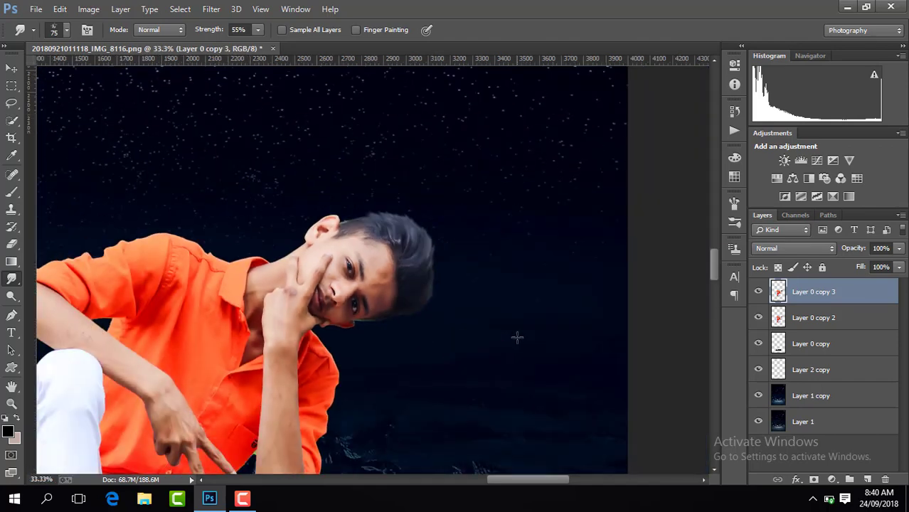
{"action": "key", "text": "ctrl+minus"}
{"action": "key", "text": "ctrl+minus"}
{"action": "key", "text": "ctrl+minus"}
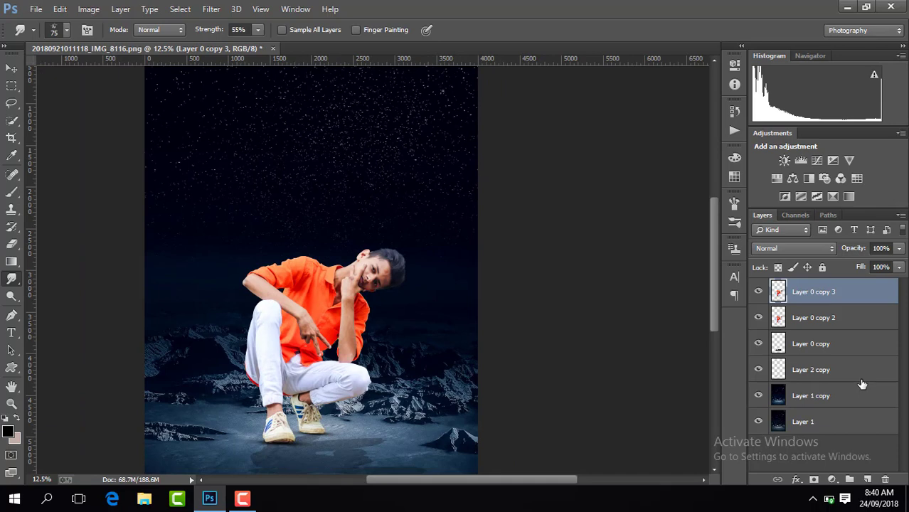
{"action": "key", "text": "ctrl+minus"}
{"action": "left_click", "coordinate": [867, 478]}
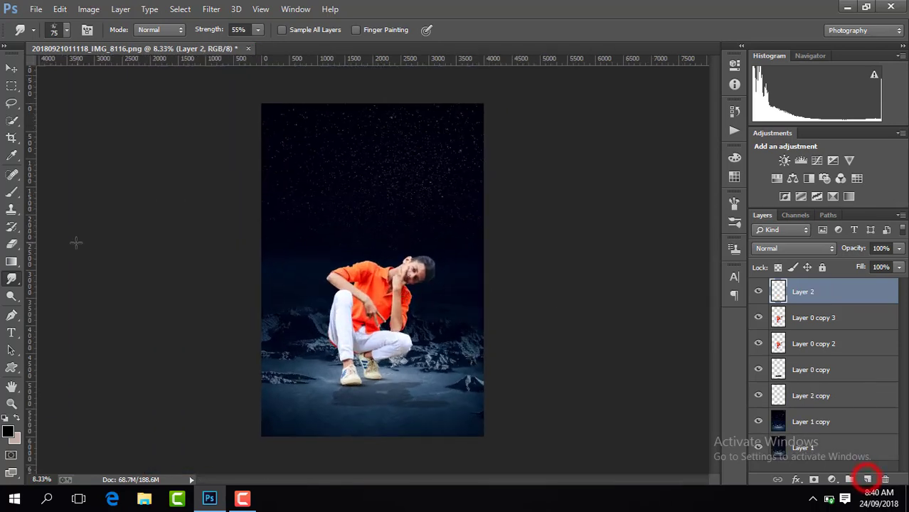
{"action": "left_click", "coordinate": [11, 261]}
{"action": "left_click_drag", "start_coordinate": [376, 438], "coordinate": [376, 293]}
Lower the gradient layer's opacity to 58%, move it slightly down and compare it hidden and shown
{"action": "left_click", "coordinate": [897, 248]}
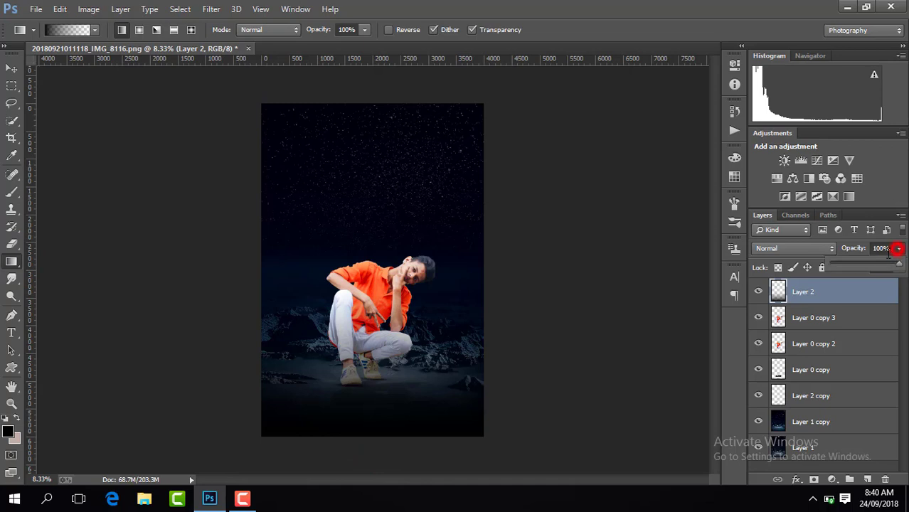
{"action": "left_click_drag", "start_coordinate": [887, 267], "coordinate": [869, 263]}
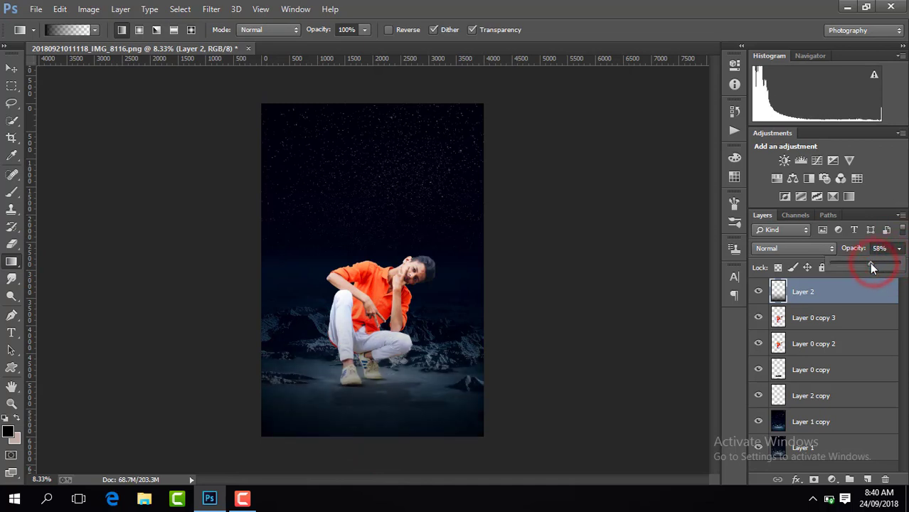
{"action": "left_click", "coordinate": [757, 291]}
{"action": "left_click", "coordinate": [756, 292]}
{"action": "left_click", "coordinate": [13, 69]}
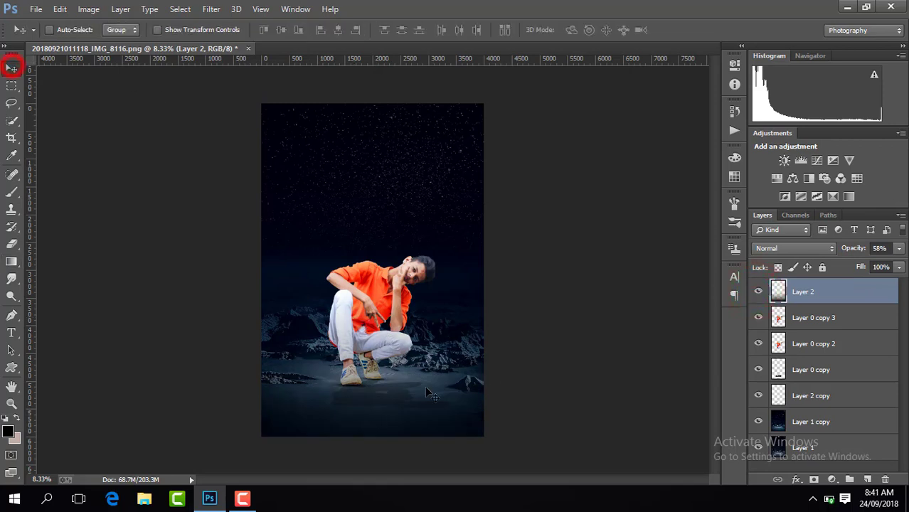
{"action": "left_click_drag", "start_coordinate": [438, 401], "coordinate": [438, 420]}
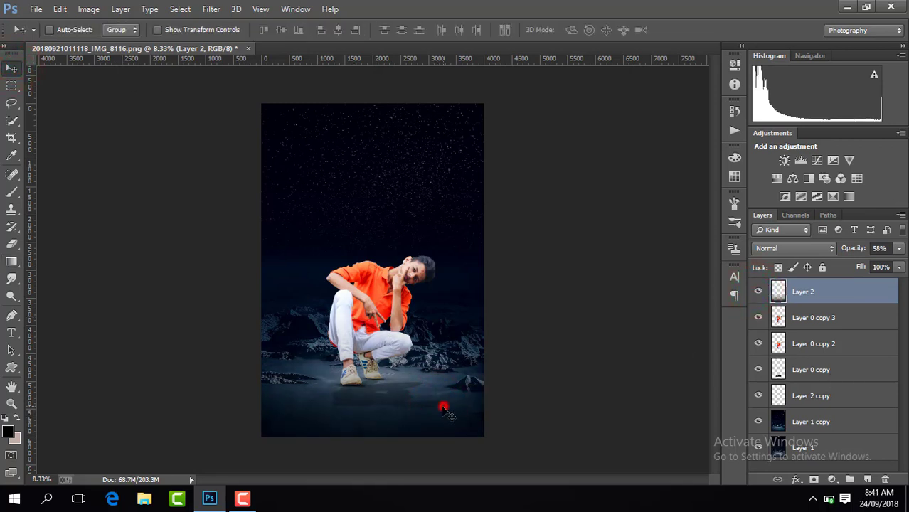
{"action": "left_click", "coordinate": [758, 292]}
{"action": "left_click", "coordinate": [757, 292]}
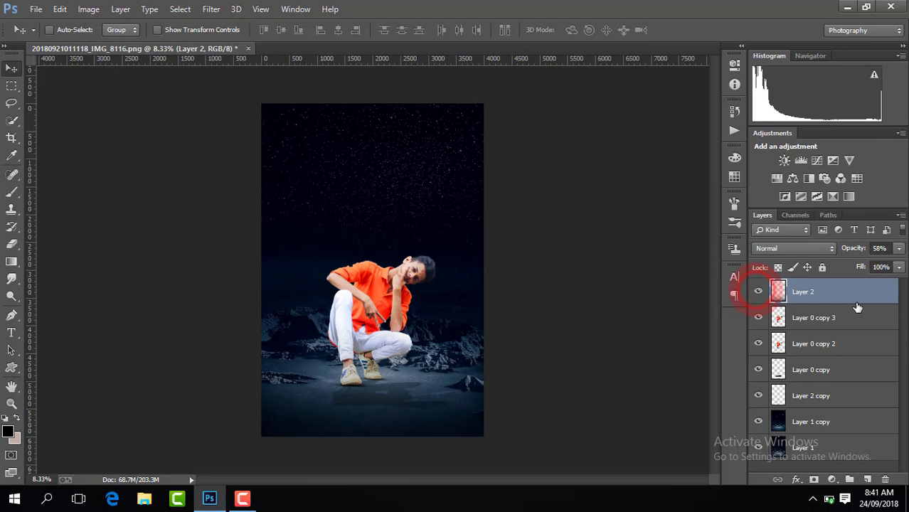
Add a Selective Color adjustment above Layer 0 copy 3 with Black at -2% for the Blacks, and compare it hidden and shown
{"action": "left_click", "coordinate": [818, 315]}
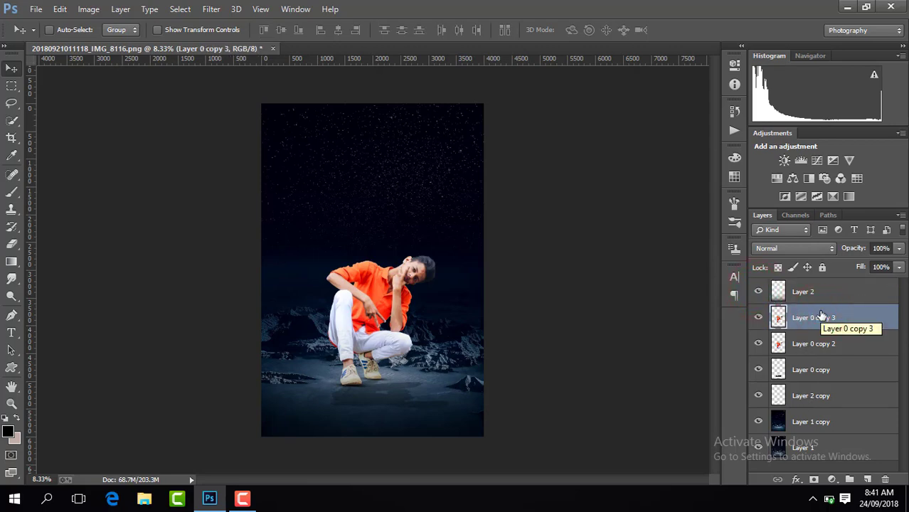
{"action": "left_click", "coordinate": [832, 480]}
{"action": "left_click", "coordinate": [825, 465]}
{"action": "left_click", "coordinate": [640, 115]}
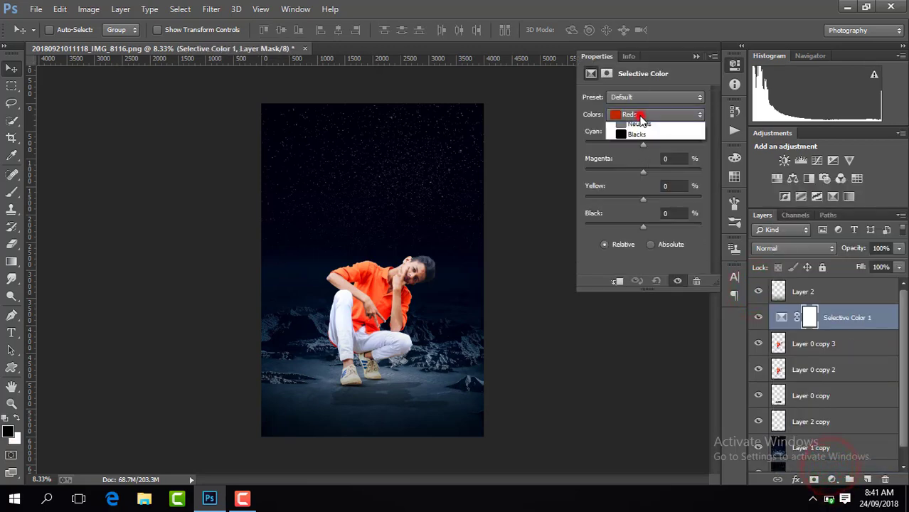
{"action": "left_click", "coordinate": [641, 214]}
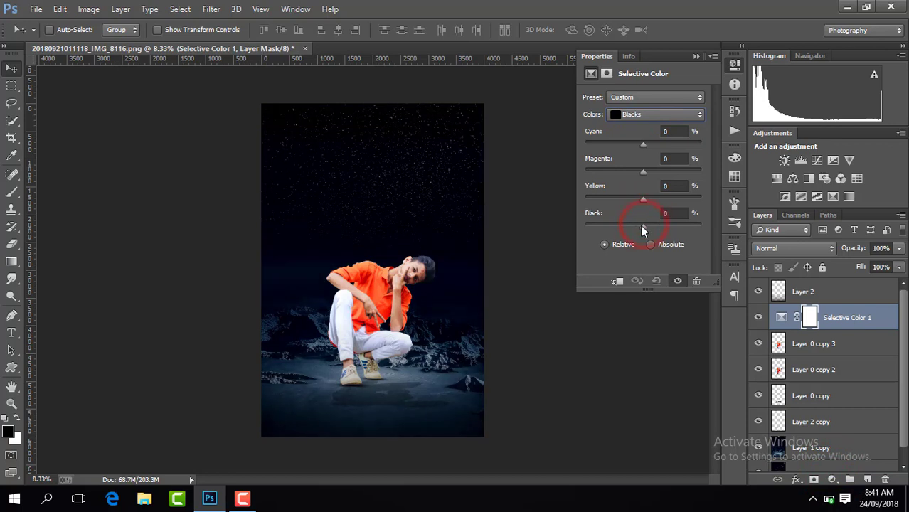
{"action": "left_click_drag", "start_coordinate": [641, 226], "coordinate": [640, 226]}
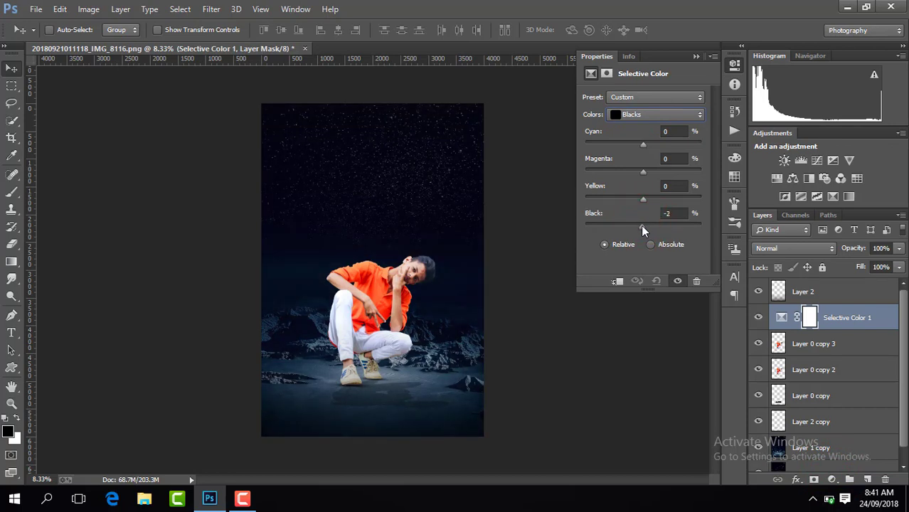
{"action": "left_click", "coordinate": [696, 58]}
{"action": "left_click", "coordinate": [758, 318]}
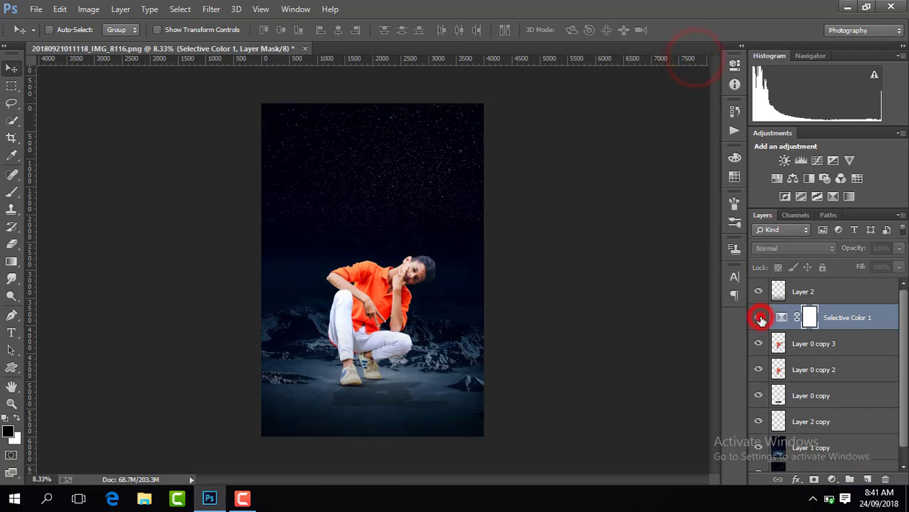
{"action": "left_click", "coordinate": [759, 318]}
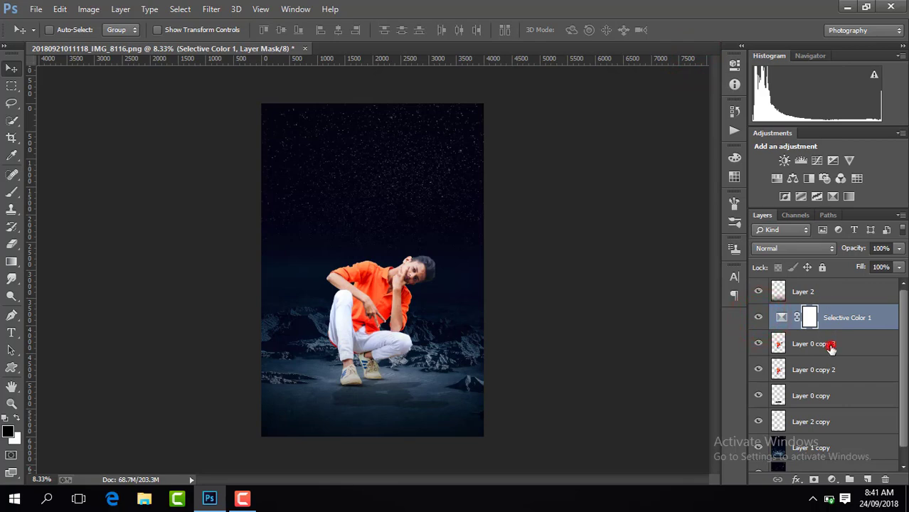
Duplicate Layer 0 copy 3 and start blending the forehead skin on the copy with a 33 px Mixer Brush
{"action": "left_click", "coordinate": [831, 347]}
{"action": "key", "text": "ctrl+j"}
{"action": "key", "text": "ctrl+plus"}
{"action": "key", "text": "ctrl+plus"}
{"action": "key", "text": "ctrl+plus"}
{"action": "key", "text": "ctrl+plus"}
{"action": "key", "text": "ctrl+plus"}
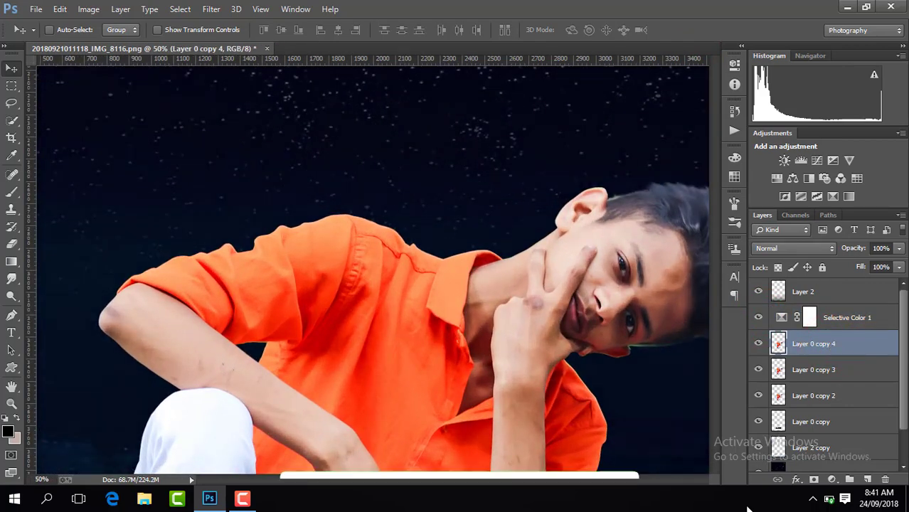
{"action": "left_click_drag", "start_coordinate": [477, 482], "coordinate": [524, 484]}
{"action": "key", "text": "ctrl+plus"}
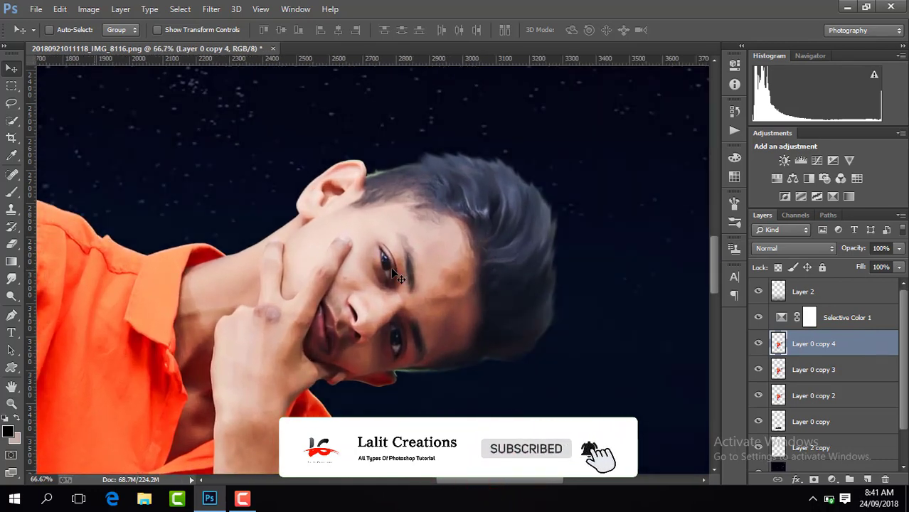
{"action": "key", "text": "ctrl+plus"}
{"action": "right_click", "coordinate": [11, 192]}
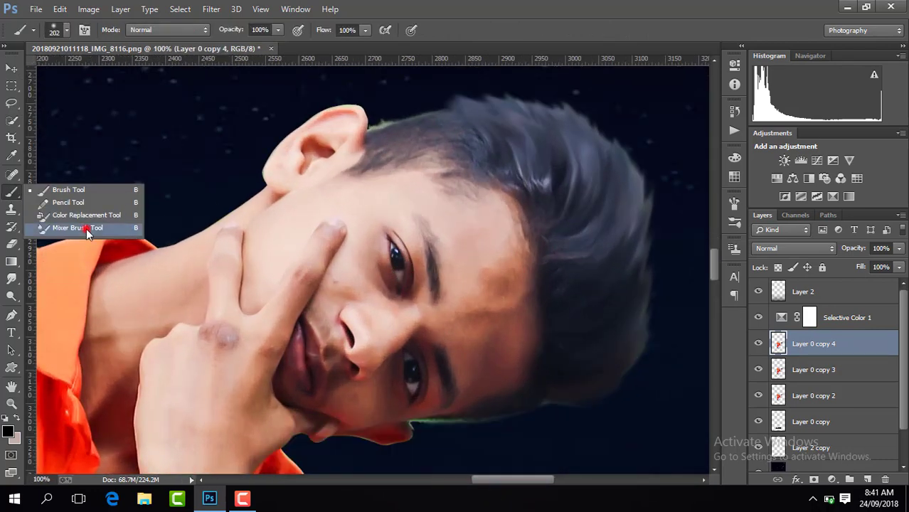
{"action": "left_click", "coordinate": [82, 228]}
{"action": "left_click", "coordinate": [66, 32]}
{"action": "left_click", "coordinate": [86, 70]}
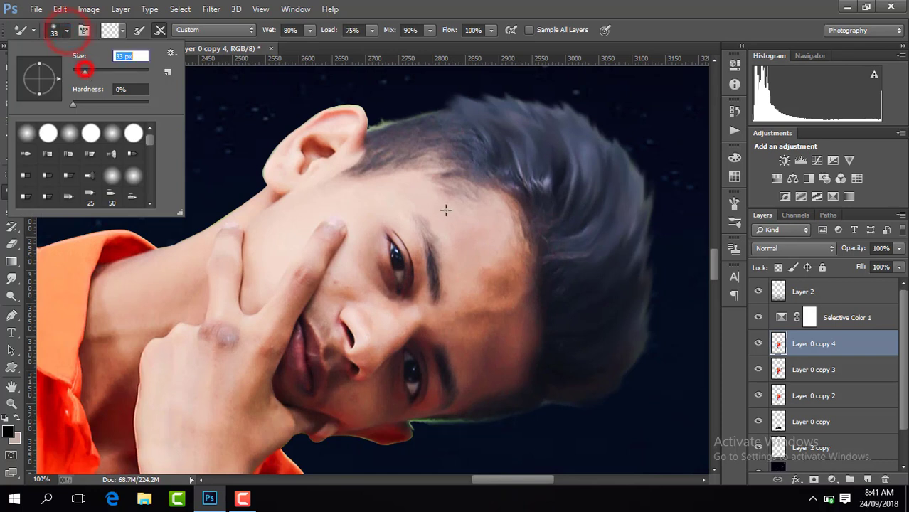
{"action": "left_click", "coordinate": [471, 253]}
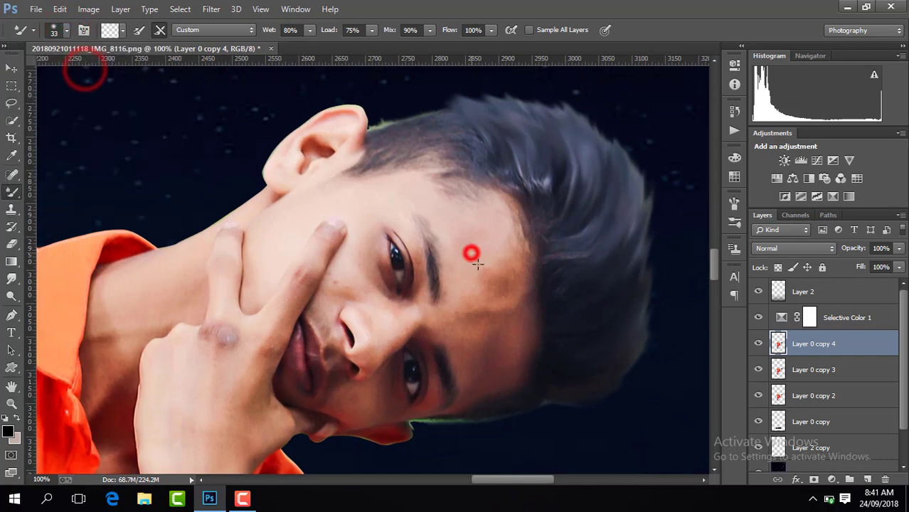
Enlarge the Mixer Brush to 66 px and blend the forehead skin from the hairline to the eyebrows on Layer 0 copy 4
{"action": "left_click", "coordinate": [66, 32]}
{"action": "left_click", "coordinate": [97, 72]}
{"action": "mouse_move", "coordinate": [497, 287]}
{"action": "left_mouse_down"}
{"action": "mouse_move", "coordinate": [501, 307]}
{"action": "mouse_move", "coordinate": [513, 306]}
{"action": "left_mouse_up"}
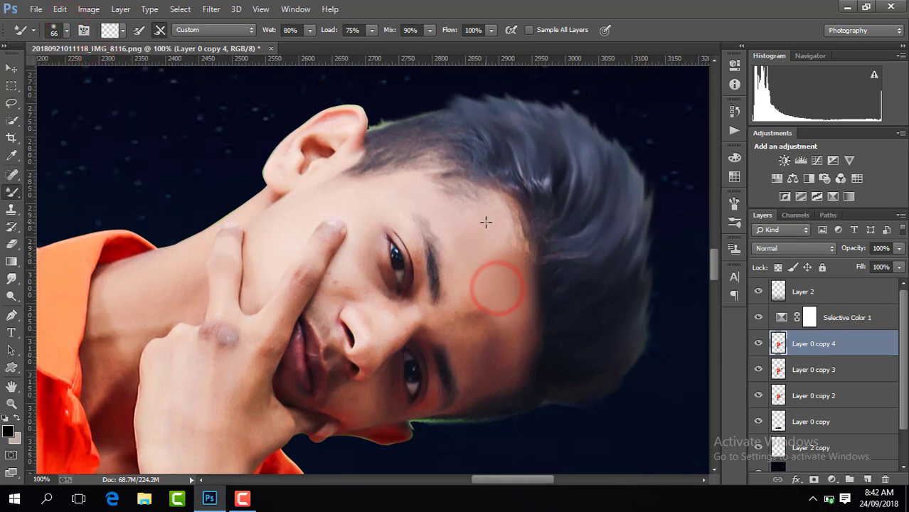
{"action": "mouse_move", "coordinate": [485, 221]}
{"action": "left_mouse_down"}
{"action": "mouse_move", "coordinate": [510, 265]}
{"action": "mouse_move", "coordinate": [477, 264]}
{"action": "mouse_move", "coordinate": [481, 288]}
{"action": "left_mouse_up"}
{"action": "left_click_drag", "start_coordinate": [476, 315], "coordinate": [484, 377]}
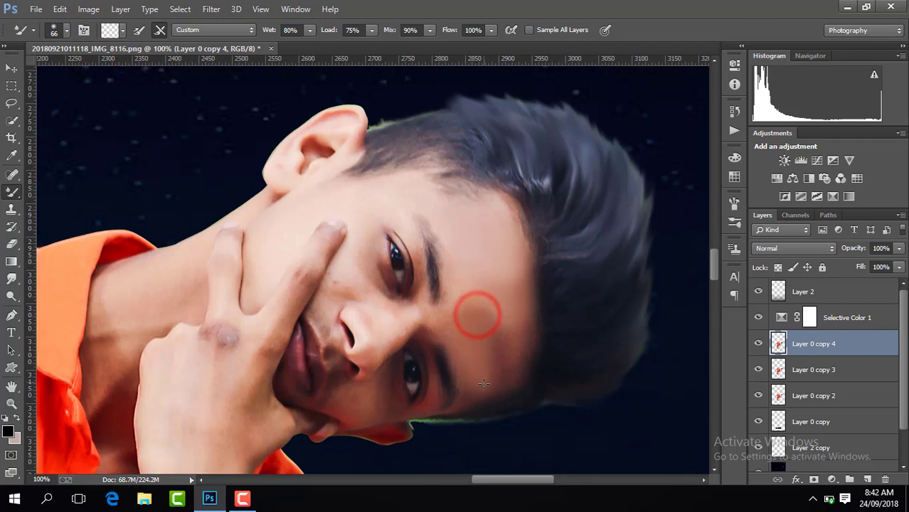
{"action": "left_click_drag", "start_coordinate": [491, 283], "coordinate": [474, 325]}
{"action": "mouse_move", "coordinate": [492, 327]}
{"action": "left_mouse_down"}
{"action": "mouse_move", "coordinate": [500, 370]}
{"action": "mouse_move", "coordinate": [503, 342]}
{"action": "mouse_move", "coordinate": [504, 356]}
{"action": "left_mouse_up"}
{"action": "mouse_move", "coordinate": [491, 268]}
{"action": "left_mouse_down"}
{"action": "mouse_move", "coordinate": [497, 303]}
{"action": "mouse_move", "coordinate": [507, 279]}
{"action": "mouse_move", "coordinate": [510, 294]}
{"action": "left_mouse_up"}
{"action": "left_click_drag", "start_coordinate": [526, 343], "coordinate": [527, 355]}
{"action": "left_click_drag", "start_coordinate": [488, 317], "coordinate": [471, 387]}
{"action": "left_click_drag", "start_coordinate": [456, 326], "coordinate": [462, 322]}
{"action": "mouse_move", "coordinate": [481, 318]}
{"action": "left_mouse_down"}
{"action": "mouse_move", "coordinate": [497, 302]}
{"action": "mouse_move", "coordinate": [502, 350]}
{"action": "left_mouse_up"}
{"action": "left_click_drag", "start_coordinate": [500, 334], "coordinate": [502, 345]}
{"action": "mouse_move", "coordinate": [469, 254]}
{"action": "left_mouse_down"}
{"action": "mouse_move", "coordinate": [496, 272]}
{"action": "mouse_move", "coordinate": [508, 320]}
{"action": "left_mouse_up"}
{"action": "mouse_move", "coordinate": [490, 278]}
{"action": "left_mouse_down"}
{"action": "mouse_move", "coordinate": [509, 318]}
{"action": "mouse_move", "coordinate": [490, 269]}
{"action": "mouse_move", "coordinate": [515, 276]}
{"action": "mouse_move", "coordinate": [490, 271]}
{"action": "mouse_move", "coordinate": [482, 304]}
{"action": "mouse_move", "coordinate": [500, 353]}
{"action": "left_mouse_up"}
{"action": "left_click_drag", "start_coordinate": [502, 384], "coordinate": [507, 340]}
{"action": "left_click_drag", "start_coordinate": [480, 359], "coordinate": [471, 329]}
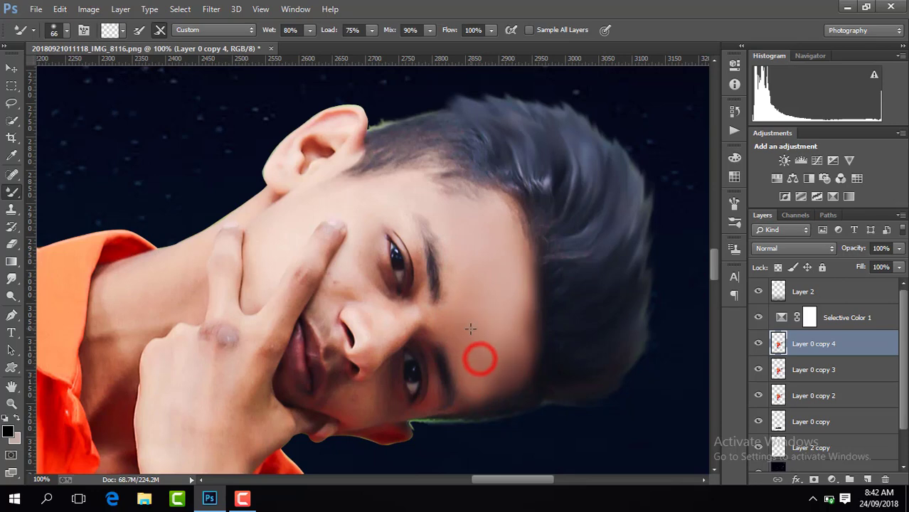
{"action": "key", "text": "ctrl+minus"}
{"action": "key", "text": "ctrl+minus"}
{"action": "key", "text": "ctrl+plus"}
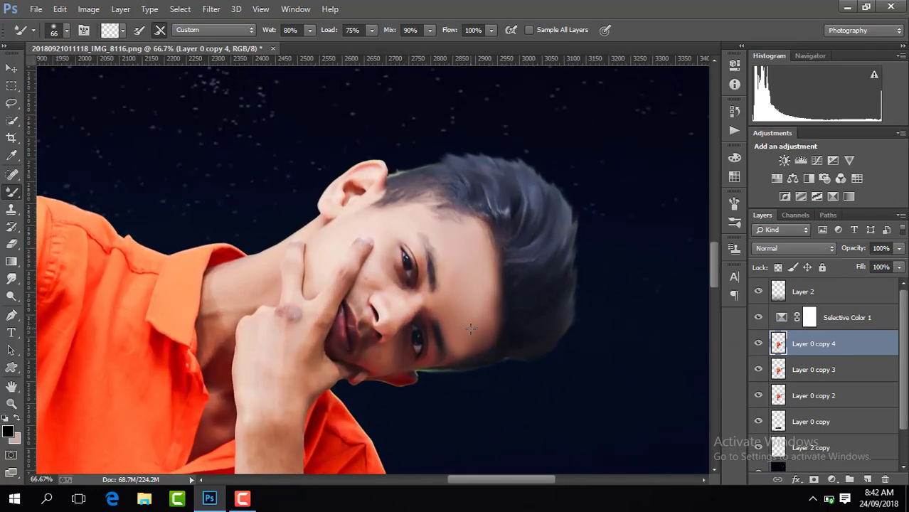
{"action": "key", "text": "ctrl+minus"}
{"action": "key", "text": "ctrl+minus"}
{"action": "key", "text": "ctrl+minus"}
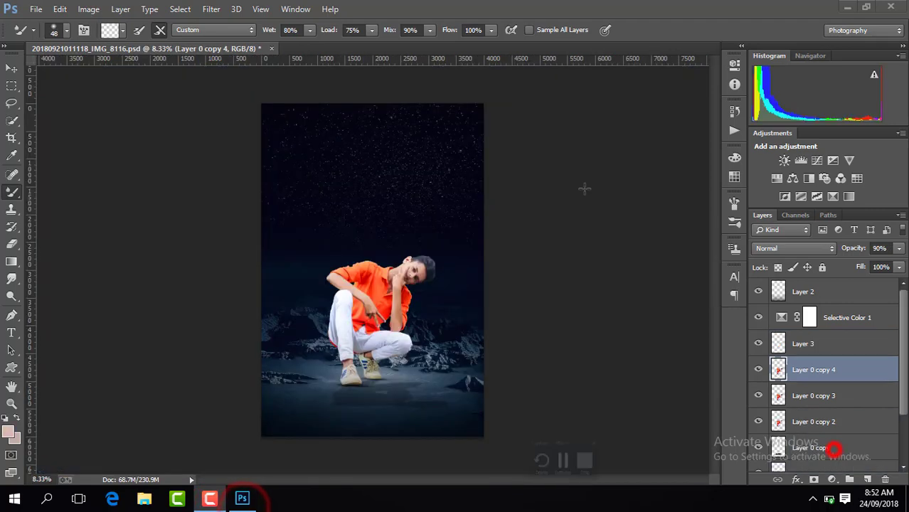
Compare Layer 0 copy 4 hidden and shown, and merge all visible layers into Layer 3
{"action": "left_click", "coordinate": [756, 371]}
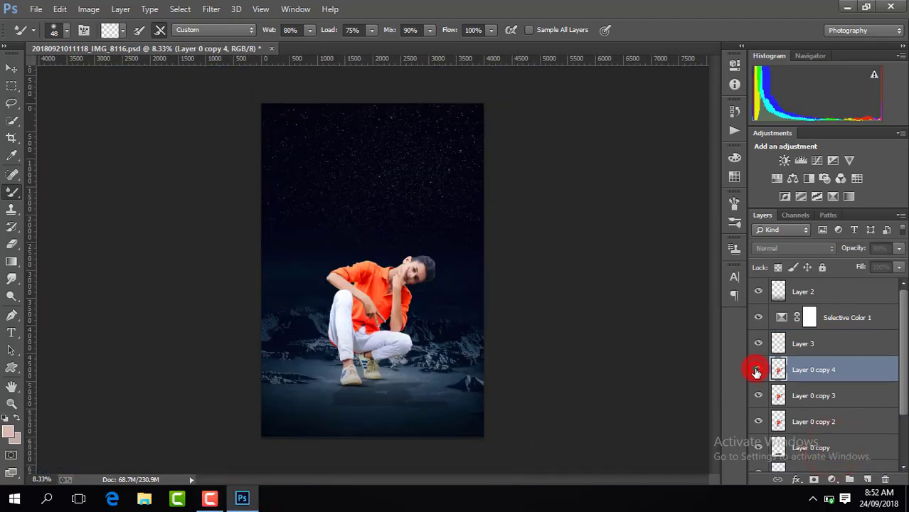
{"action": "left_click", "coordinate": [757, 371]}
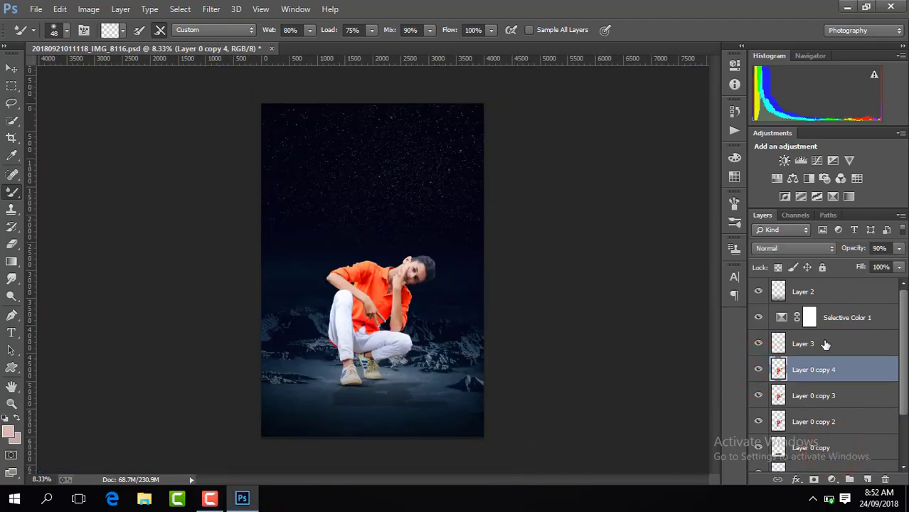
{"action": "key", "text": "ctrl+minus"}
{"action": "key", "text": "ctrl+minus"}
{"action": "key", "text": "ctrl+plus"}
{"action": "key", "text": "ctrl+plus"}
{"action": "key", "text": "ctrl+plus"}
{"action": "key", "text": "ctrl+minus"}
{"action": "right_click", "coordinate": [827, 347]}
{"action": "left_click", "coordinate": [637, 393]}
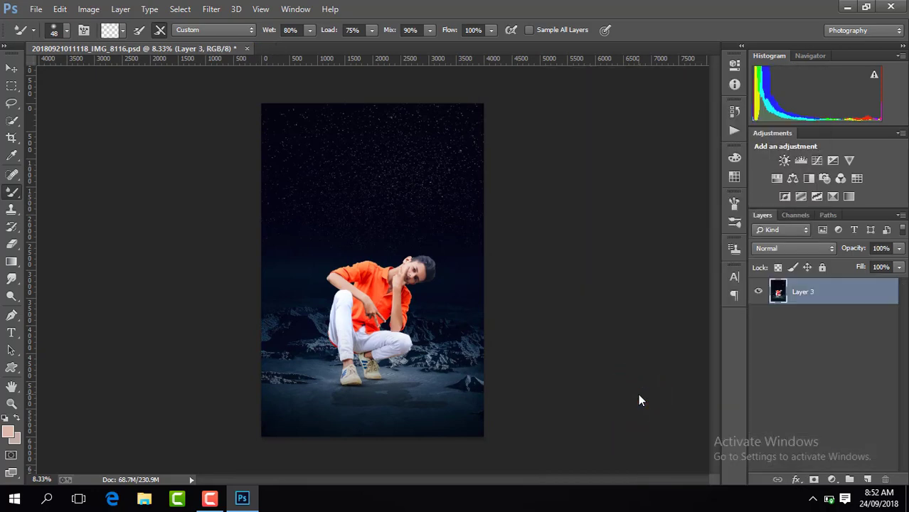
Add a new layer above Layer 3 and set up the regular Brush with black as the foreground colour
{"action": "left_click", "coordinate": [869, 480]}
{"action": "key", "text": "ctrl+plus"}
{"action": "key", "text": "ctrl+plus"}
{"action": "key", "text": "ctrl+plus"}
{"action": "key", "text": "ctrl+plus"}
{"action": "key", "text": "ctrl+plus"}
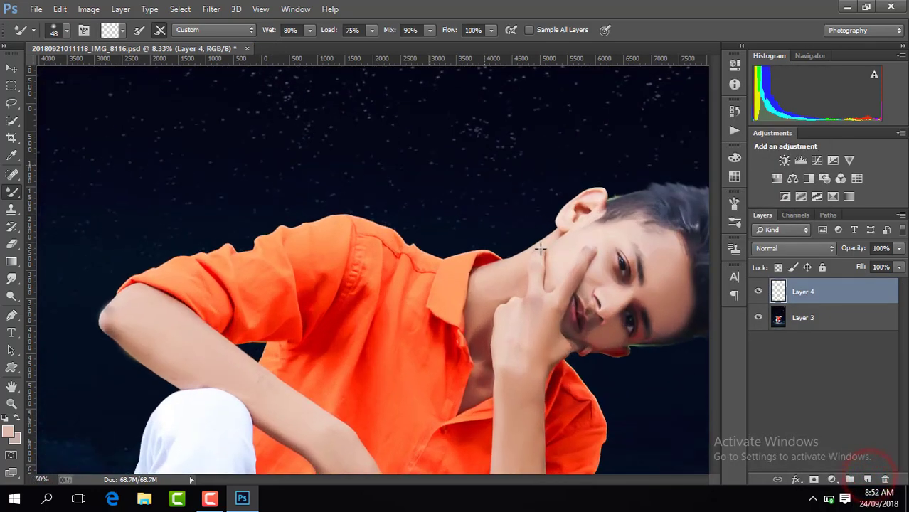
{"action": "left_click_drag", "start_coordinate": [430, 483], "coordinate": [475, 482]}
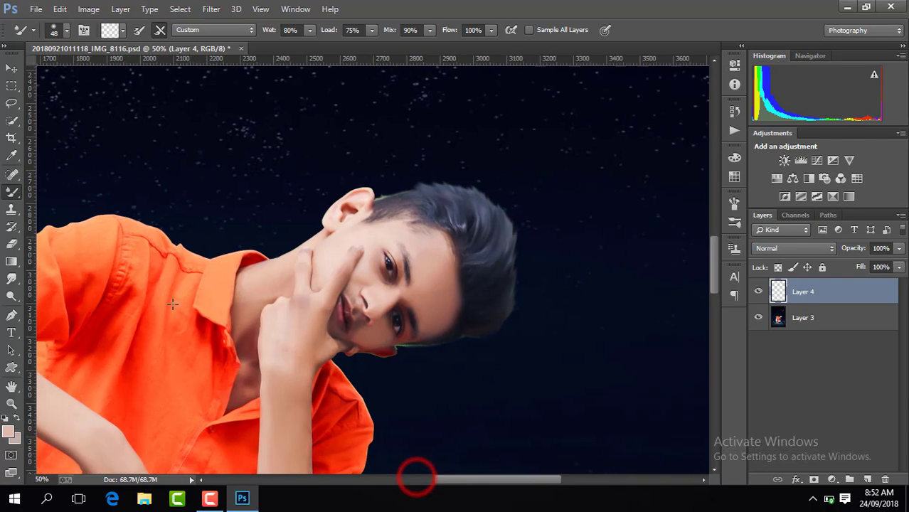
{"action": "right_click", "coordinate": [8, 192]}
{"action": "left_click", "coordinate": [40, 193]}
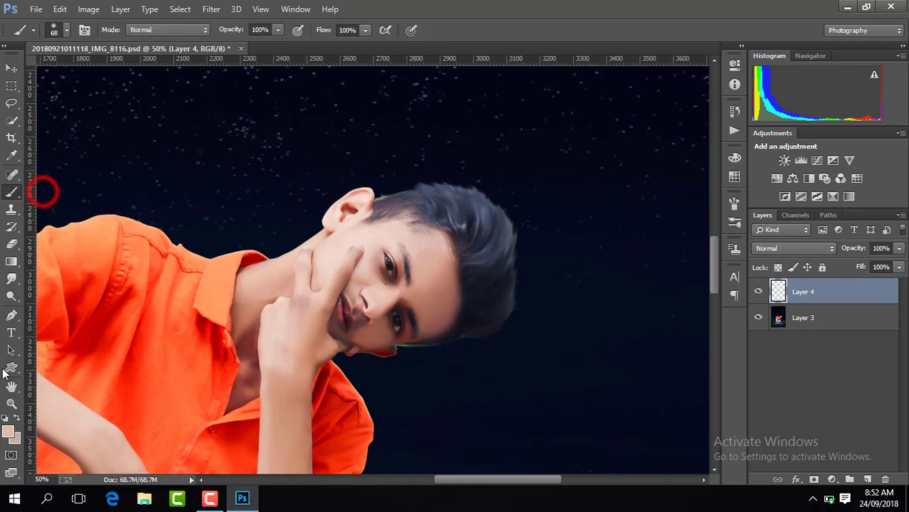
{"action": "left_click", "coordinate": [8, 429]}
{"action": "left_click_drag", "start_coordinate": [604, 325], "coordinate": [588, 445]}
{"action": "key", "text": "Return"}
Dab black onto the boy's hair with the 68 px brush and lower the new layer's opacity to 32%
{"action": "key", "text": "ctrl+plus"}
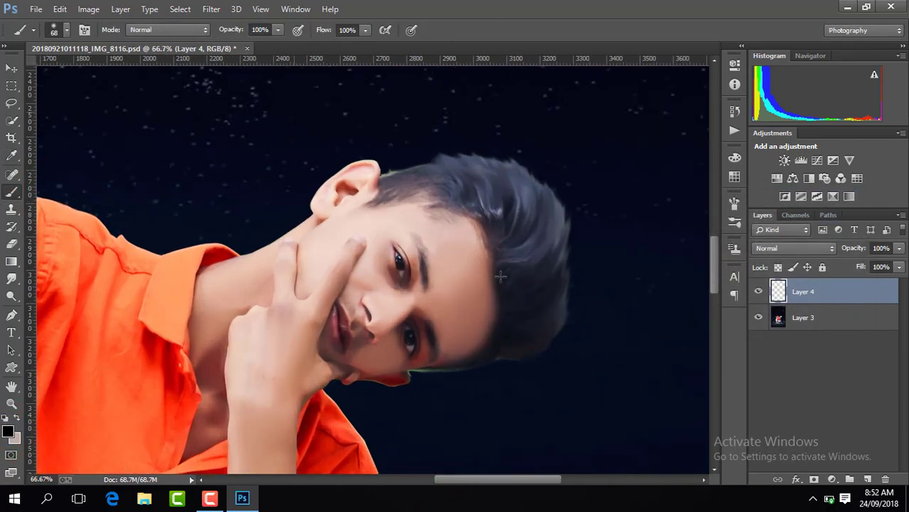
{"action": "mouse_move", "coordinate": [534, 285]}
{"action": "left_mouse_down"}
{"action": "mouse_move", "coordinate": [539, 266]}
{"action": "mouse_move", "coordinate": [532, 280]}
{"action": "left_mouse_up"}
{"action": "left_click", "coordinate": [900, 249]}
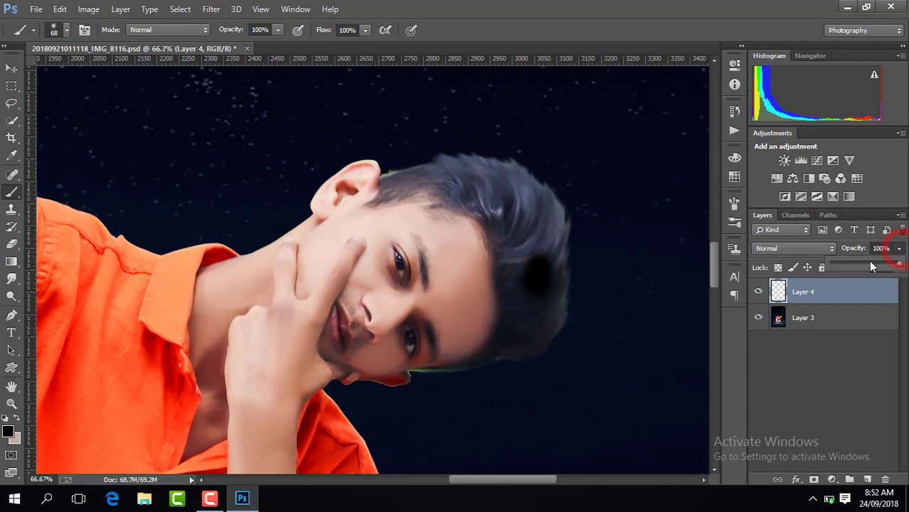
{"action": "left_click_drag", "start_coordinate": [870, 264], "coordinate": [853, 262]}
Paint black across the rest of the boy's hair to darken it, and undo the last stroke
{"action": "left_click", "coordinate": [500, 267]}
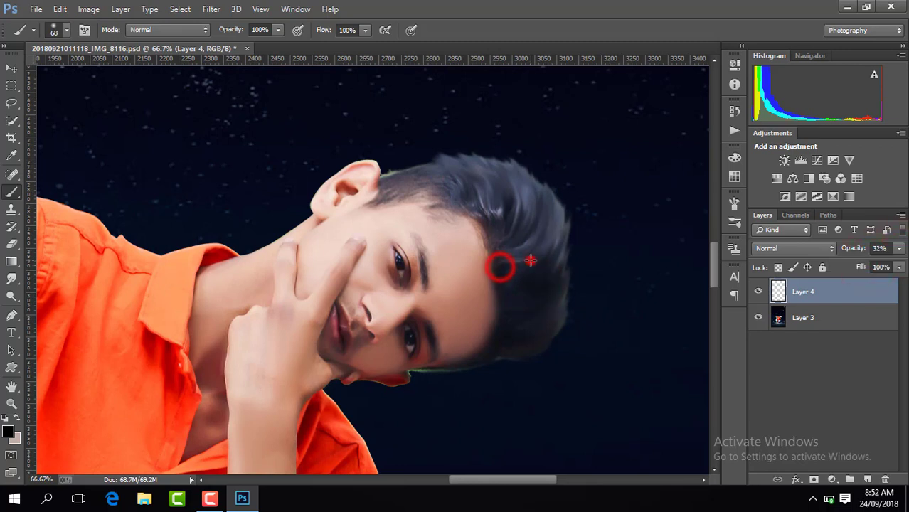
{"action": "mouse_move", "coordinate": [531, 260]}
{"action": "left_mouse_down"}
{"action": "mouse_move", "coordinate": [527, 214]}
{"action": "mouse_move", "coordinate": [484, 185]}
{"action": "mouse_move", "coordinate": [430, 175]}
{"action": "mouse_move", "coordinate": [399, 186]}
{"action": "left_mouse_up"}
{"action": "left_click_drag", "start_coordinate": [487, 200], "coordinate": [497, 222]}
{"action": "mouse_move", "coordinate": [513, 250]}
{"action": "left_mouse_down"}
{"action": "mouse_move", "coordinate": [524, 282]}
{"action": "mouse_move", "coordinate": [469, 222]}
{"action": "left_mouse_up"}
{"action": "mouse_move", "coordinate": [551, 275]}
{"action": "left_mouse_down"}
{"action": "mouse_move", "coordinate": [532, 335]}
{"action": "mouse_move", "coordinate": [551, 308]}
{"action": "mouse_move", "coordinate": [527, 343]}
{"action": "mouse_move", "coordinate": [555, 286]}
{"action": "mouse_move", "coordinate": [549, 312]}
{"action": "mouse_move", "coordinate": [510, 342]}
{"action": "left_mouse_up"}
{"action": "key", "text": "ctrl+z"}
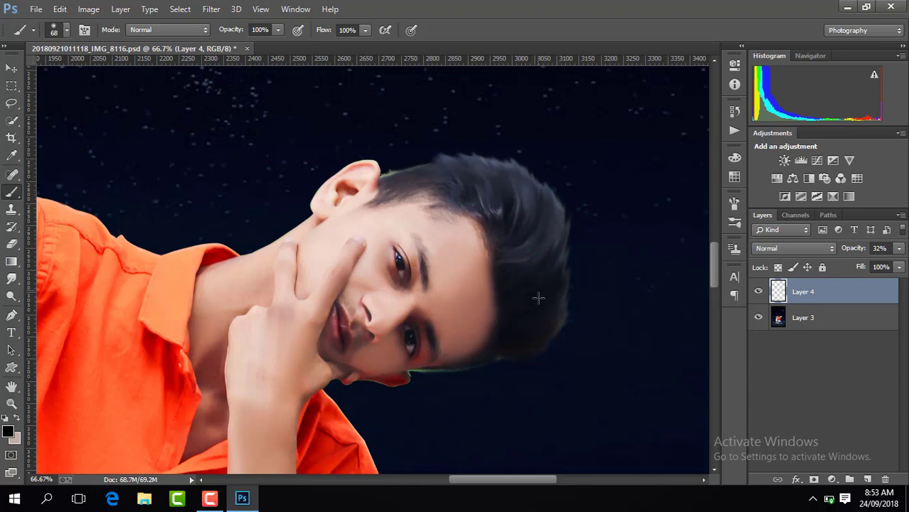
Compare the hair-darkening layer hidden and shown against the whole image, and merge the visible layers
{"action": "key", "text": "ctrl+minus"}
{"action": "key", "text": "ctrl+minus"}
{"action": "key", "text": "ctrl+minus"}
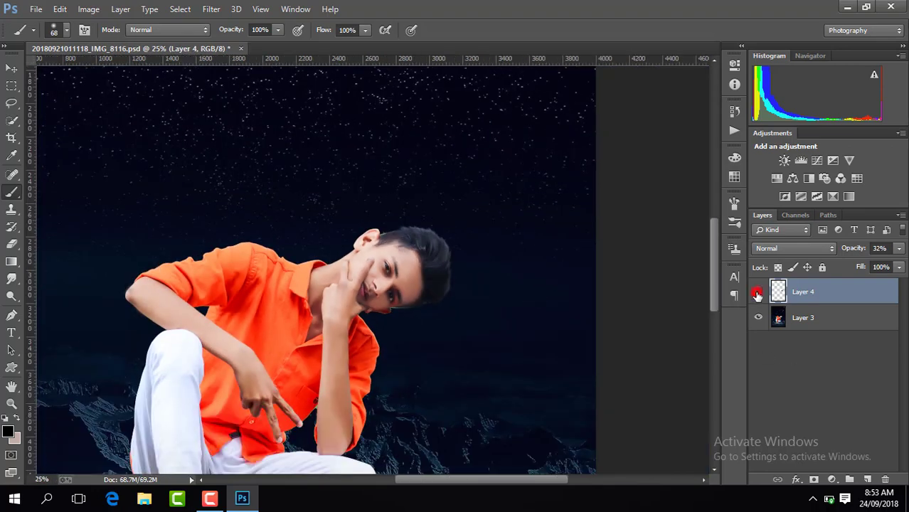
{"action": "left_click", "coordinate": [757, 293]}
{"action": "left_click", "coordinate": [757, 293]}
{"action": "key", "text": "ctrl+minus"}
{"action": "key", "text": "ctrl+minus"}
{"action": "key", "text": "ctrl+minus"}
{"action": "key", "text": "ctrl+minus"}
{"action": "key", "text": "ctrl+plus"}
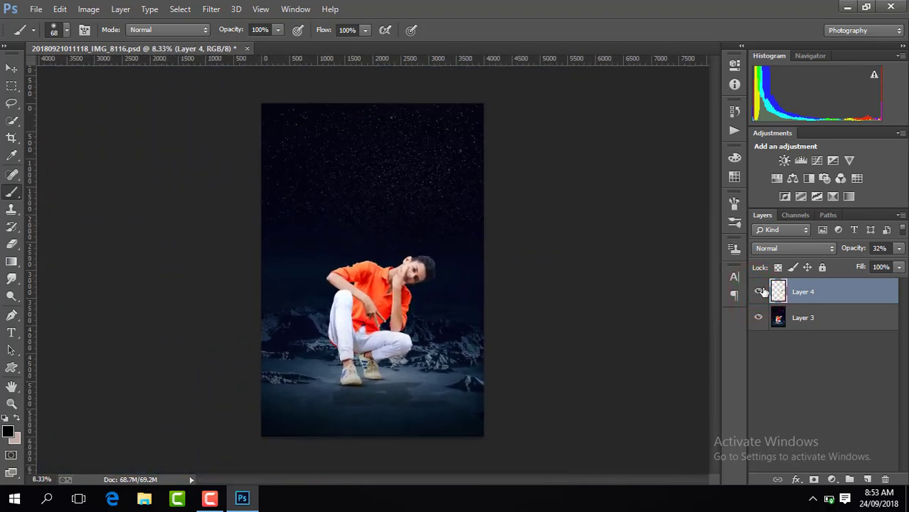
{"action": "right_click", "coordinate": [830, 293]}
{"action": "left_click", "coordinate": [642, 390]}
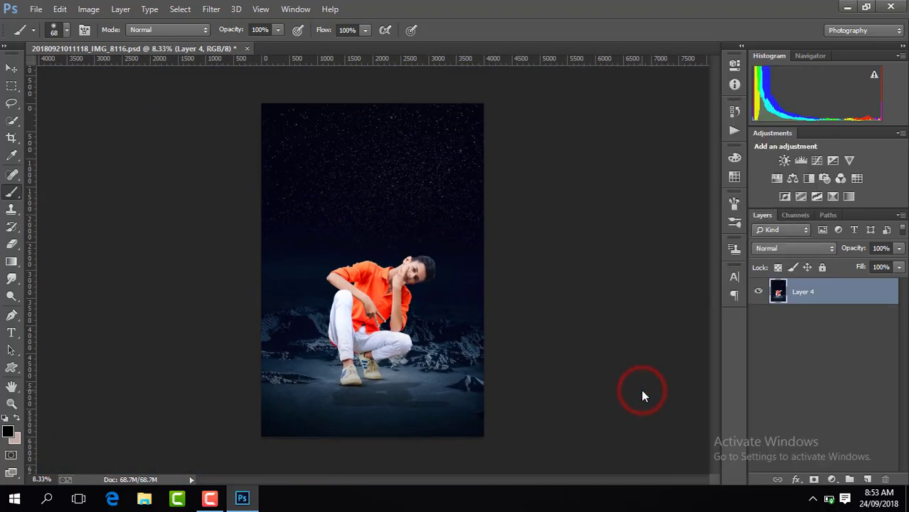
Add a new layer above Layer 4 and draw a black-to-transparent gradient from the image's bottom edge up to the boy's lower legs
{"action": "left_click", "coordinate": [867, 478]}
{"action": "left_click", "coordinate": [11, 262]}
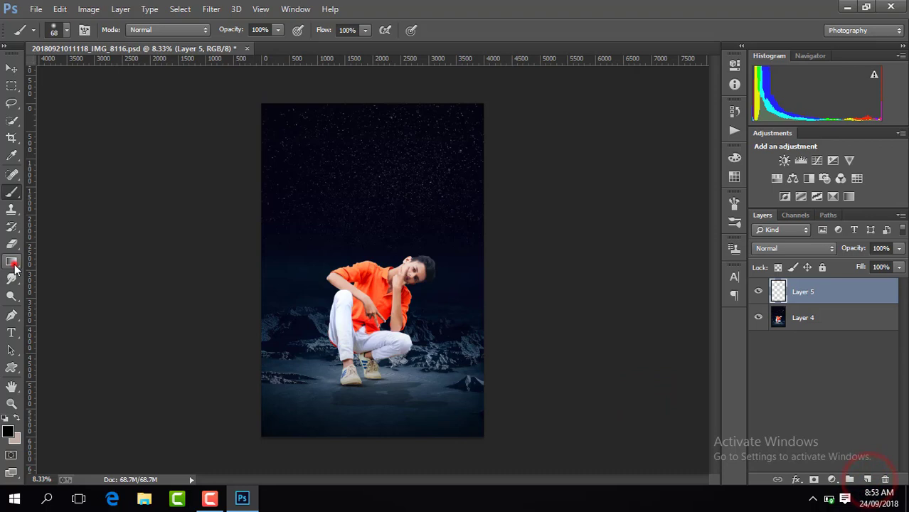
{"action": "left_click_drag", "start_coordinate": [368, 438], "coordinate": [368, 340]}
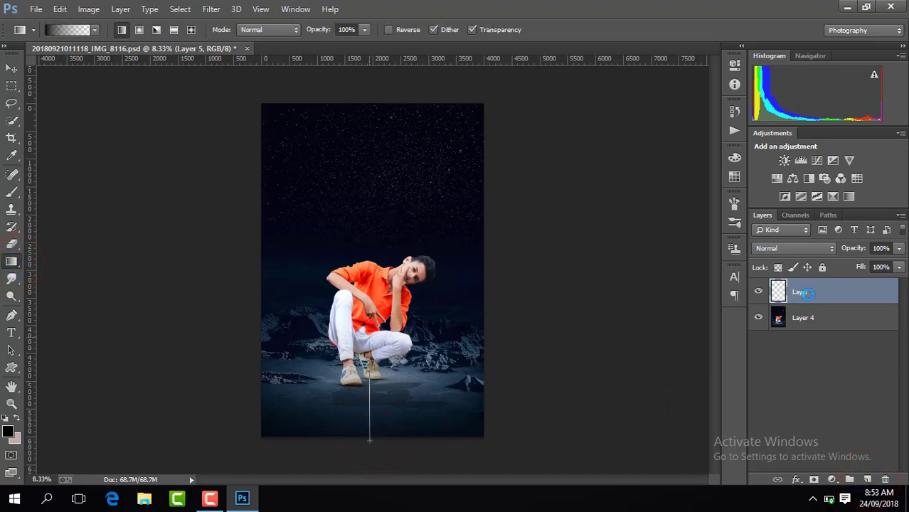
Compare the gradient layer hidden and shown, and lower its opacity to 52%
{"action": "left_click", "coordinate": [900, 249]}
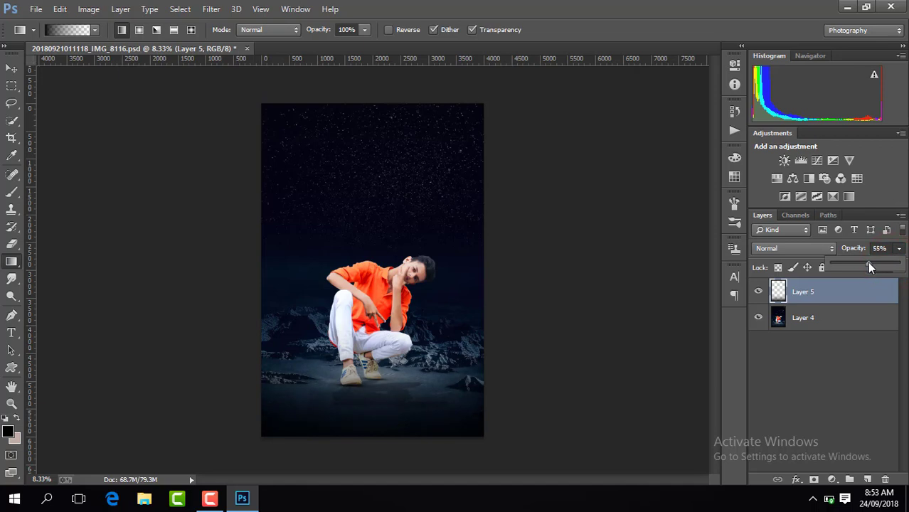
{"action": "left_click", "coordinate": [758, 292]}
{"action": "left_click", "coordinate": [758, 293]}
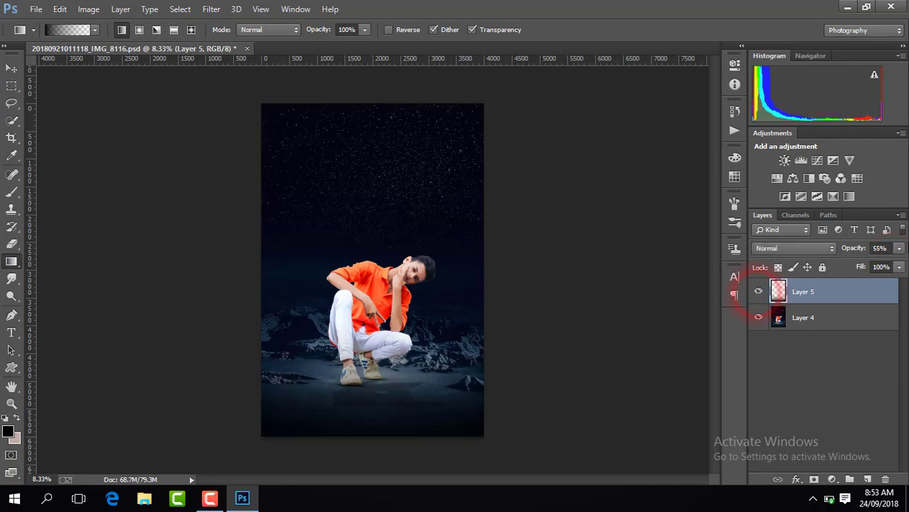
{"action": "left_click", "coordinate": [901, 248]}
{"action": "left_click", "coordinate": [868, 261]}
{"action": "left_click", "coordinate": [900, 248]}
{"action": "left_click_drag", "start_coordinate": [872, 264], "coordinate": [867, 261]}
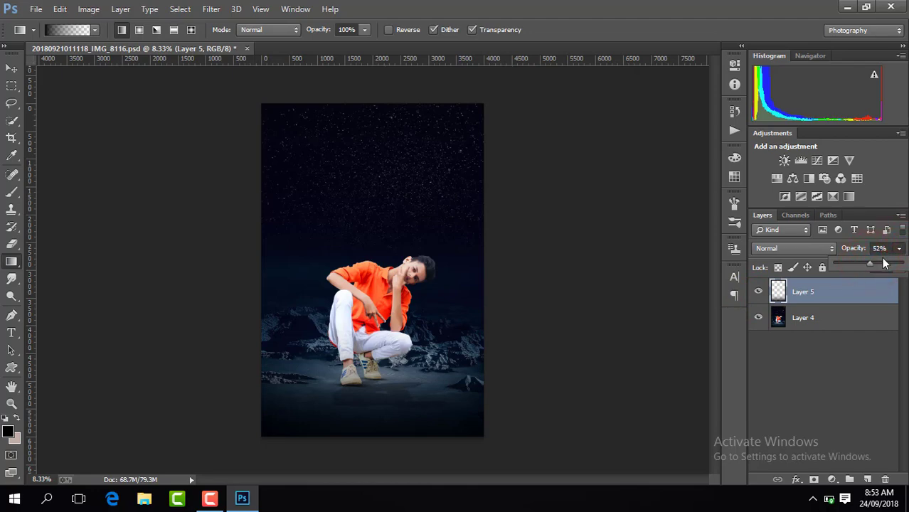
Merge the gradient layer down into Layer 4 and duplicate the merged layer
{"action": "right_click", "coordinate": [842, 294]}
{"action": "left_click", "coordinate": [635, 379]}
{"action": "key", "text": "ctrl+j"}
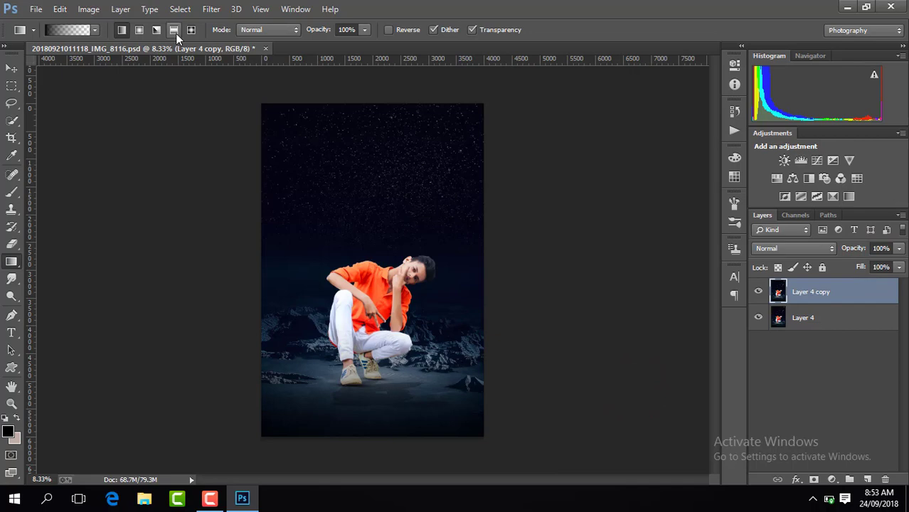
Open the Camera Raw Filter on Layer 4 copy and set Contrast +13, Shadows +18, Blacks -6, Clarity +15 and Vibrance +11
{"action": "left_click", "coordinate": [211, 8]}
{"action": "left_click", "coordinate": [268, 88]}
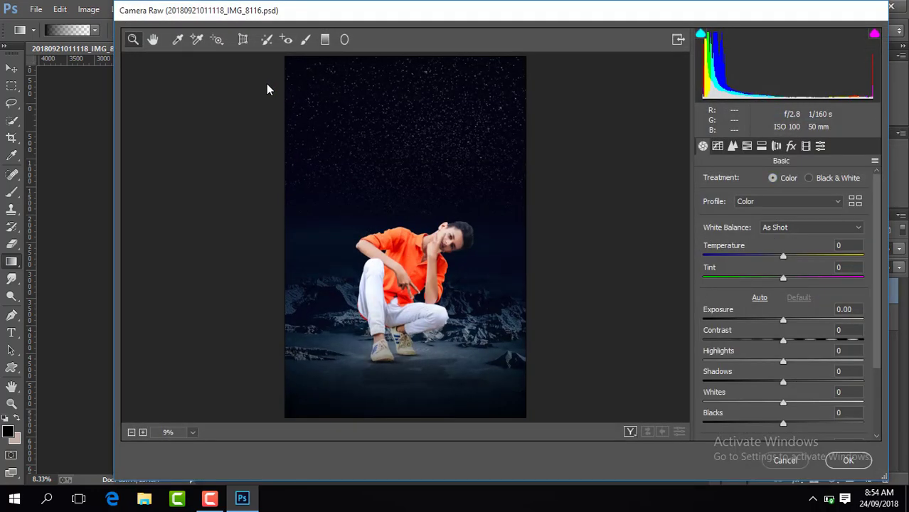
{"action": "left_click_drag", "start_coordinate": [783, 342], "coordinate": [785, 357]}
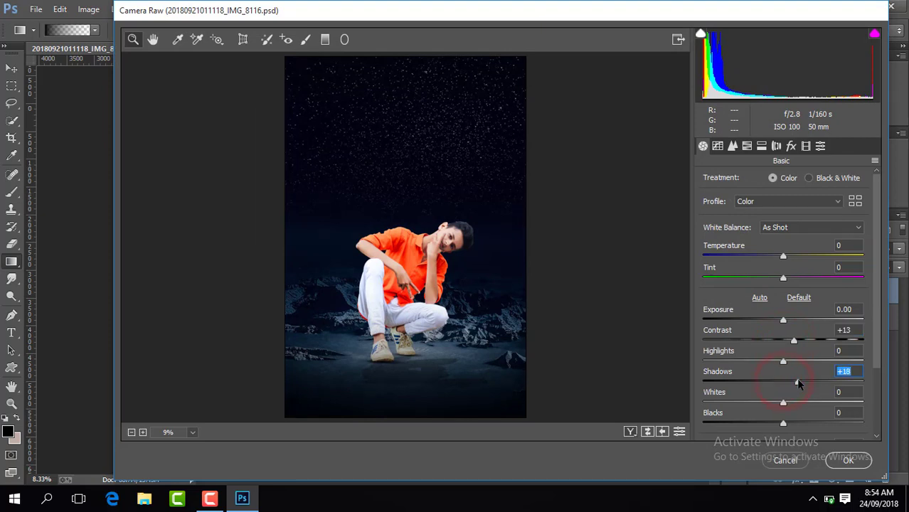
{"action": "left_click_drag", "start_coordinate": [782, 424], "coordinate": [777, 424]}
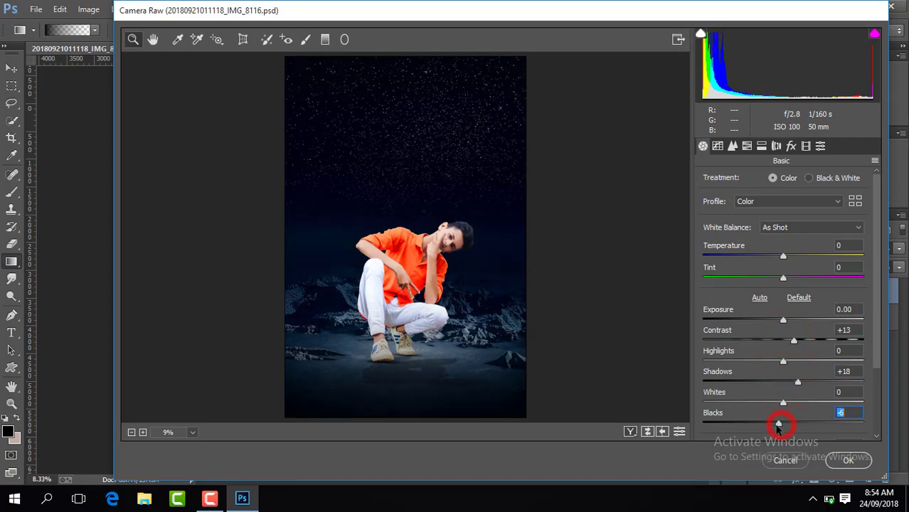
{"action": "left_click_drag", "start_coordinate": [879, 332], "coordinate": [873, 420]}
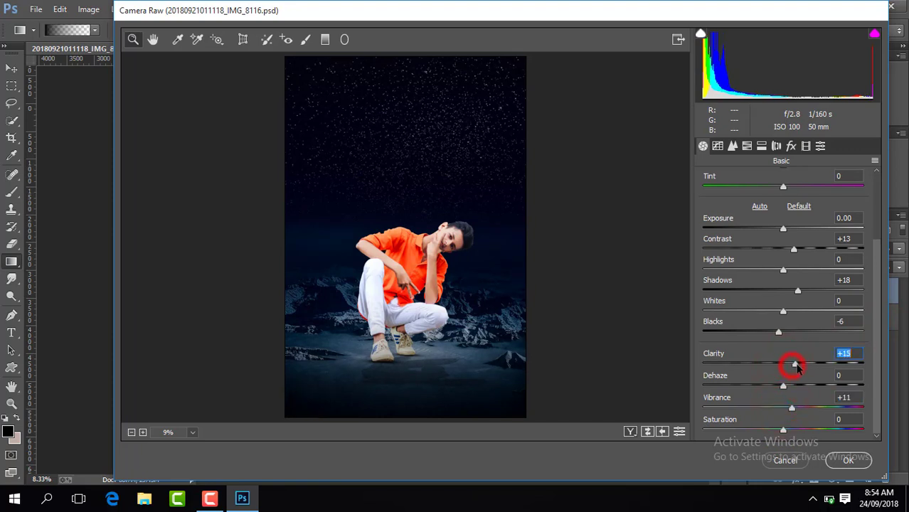
In the HSL adjustments, set Oranges saturation to -6, Oranges luminance to +7 and Blues saturation to +17
{"action": "left_click", "coordinate": [746, 146]}
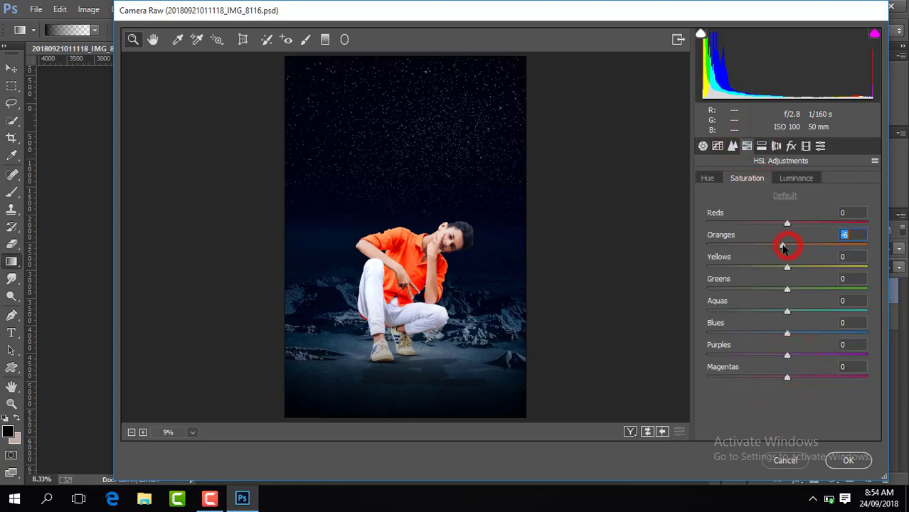
{"action": "left_click", "coordinate": [799, 179]}
{"action": "left_click_drag", "start_coordinate": [786, 245], "coordinate": [789, 246]}
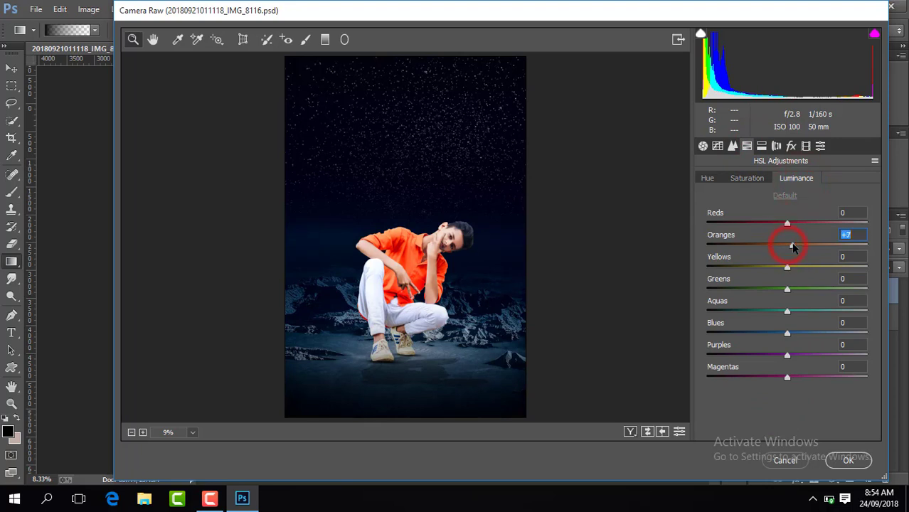
{"action": "left_click", "coordinate": [755, 180]}
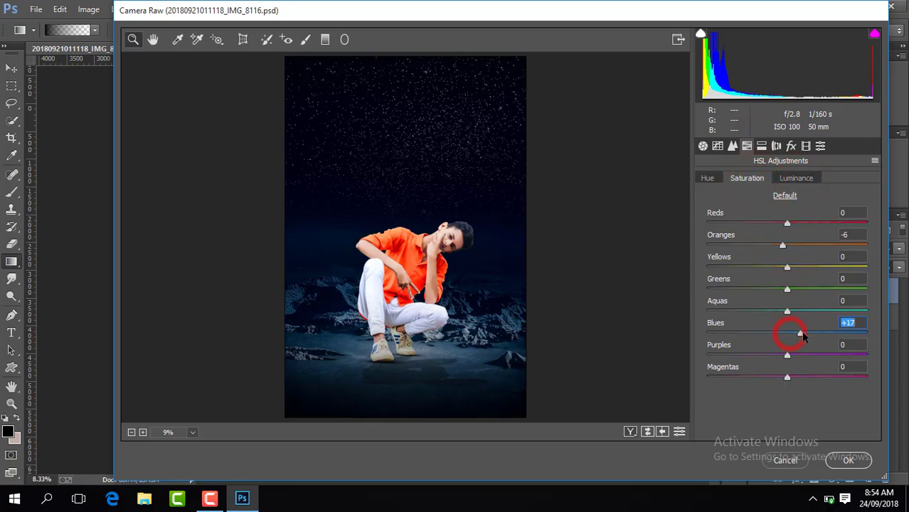
Set the Post Crop Vignetting amount to -9 with the Highlight Priority style
{"action": "left_click", "coordinate": [732, 146]}
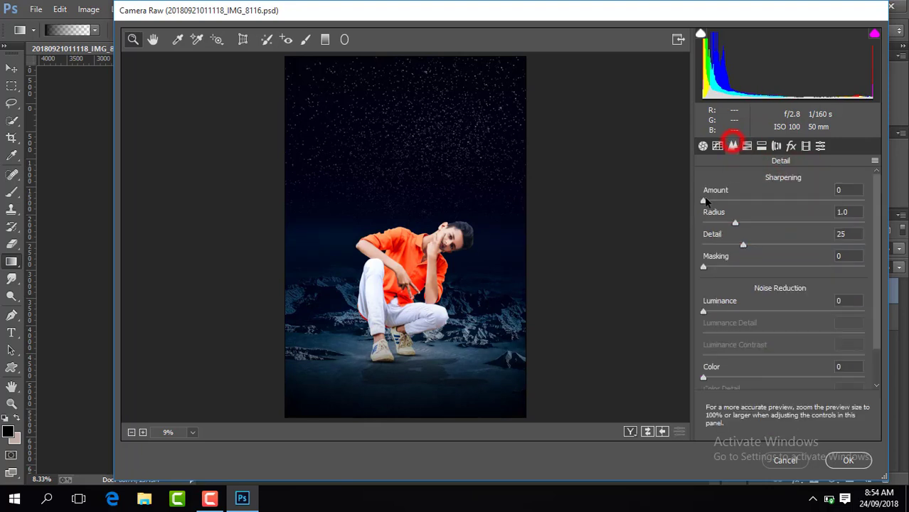
{"action": "left_click", "coordinate": [791, 146]}
{"action": "left_click_drag", "start_coordinate": [787, 320], "coordinate": [779, 321]}
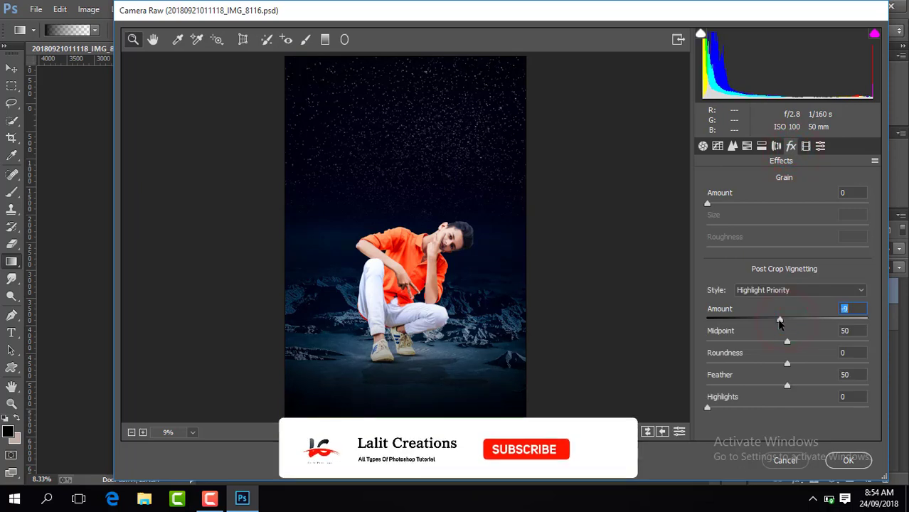
Set the white balance Temperature to -8 in the Basic adjustments
{"action": "left_click", "coordinate": [702, 147]}
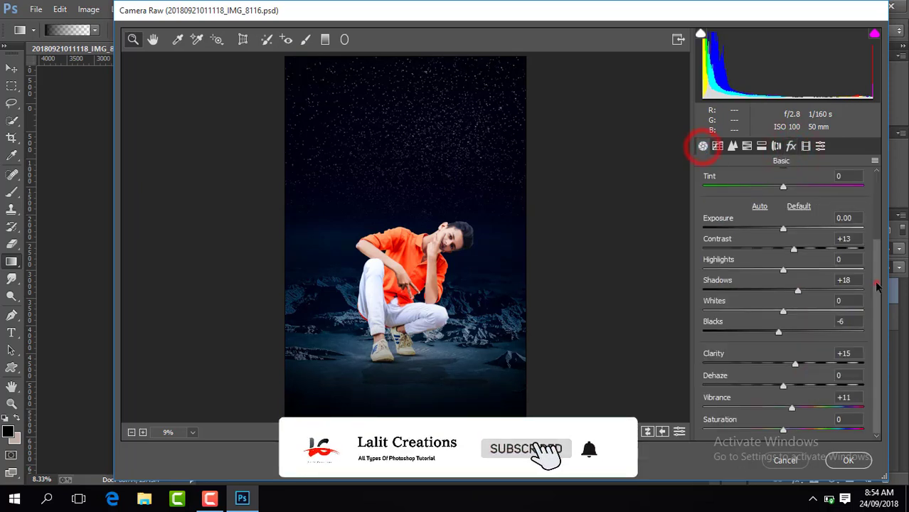
{"action": "left_click_drag", "start_coordinate": [877, 284], "coordinate": [872, 205]}
{"action": "left_click_drag", "start_coordinate": [783, 256], "coordinate": [778, 257]}
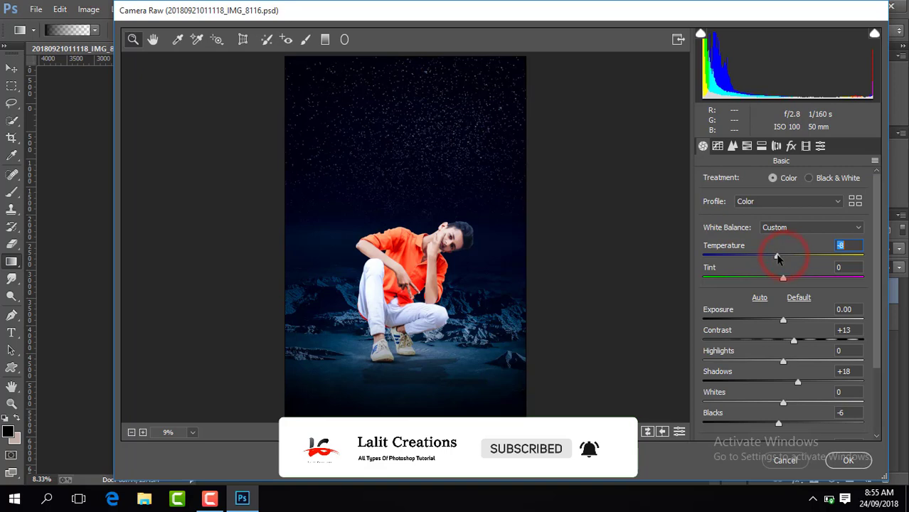
Apply the Camera Raw adjustments and compare the image with and without Layer 4 copy
{"action": "left_click", "coordinate": [848, 460]}
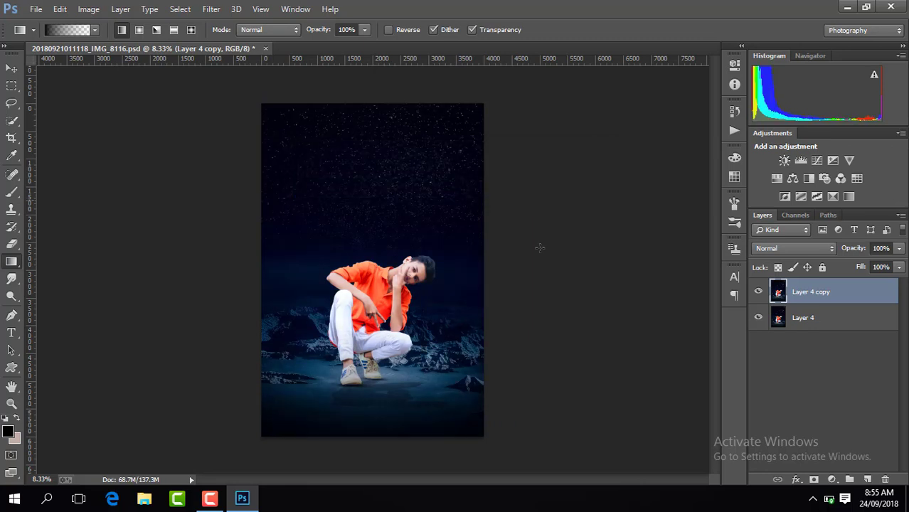
{"action": "left_click", "coordinate": [761, 292]}
{"action": "left_click", "coordinate": [760, 292]}
{"action": "left_click", "coordinate": [760, 292]}
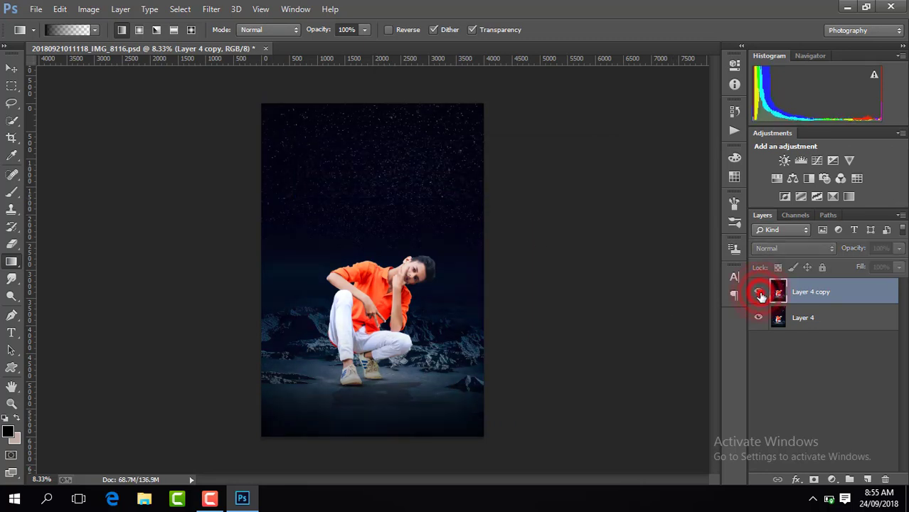
{"action": "left_click", "coordinate": [760, 293]}
Merge the visible layers into one and duplicate the merged layer
{"action": "right_click", "coordinate": [859, 296]}
{"action": "left_click", "coordinate": [623, 392]}
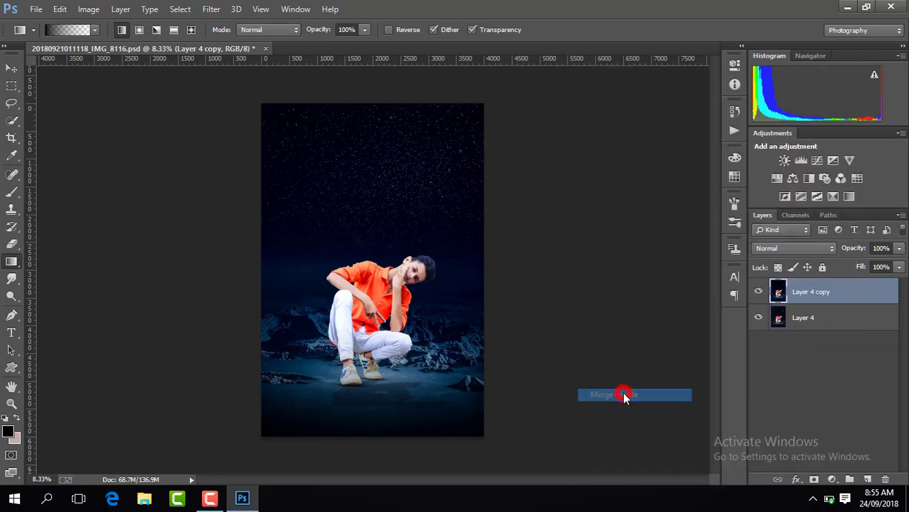
{"action": "key", "text": "ctrl+j"}
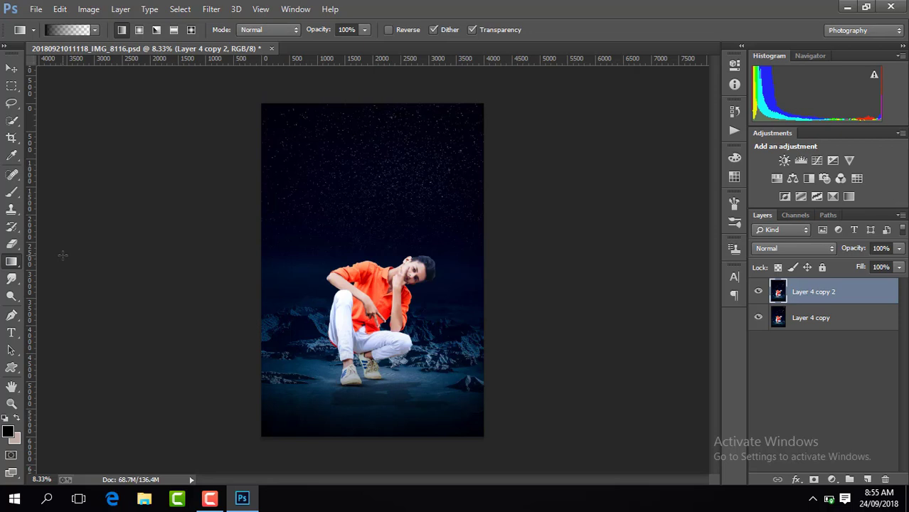
Set up the Type tool with the Thinfont-Thin font and a white text color
{"action": "left_click", "coordinate": [13, 333]}
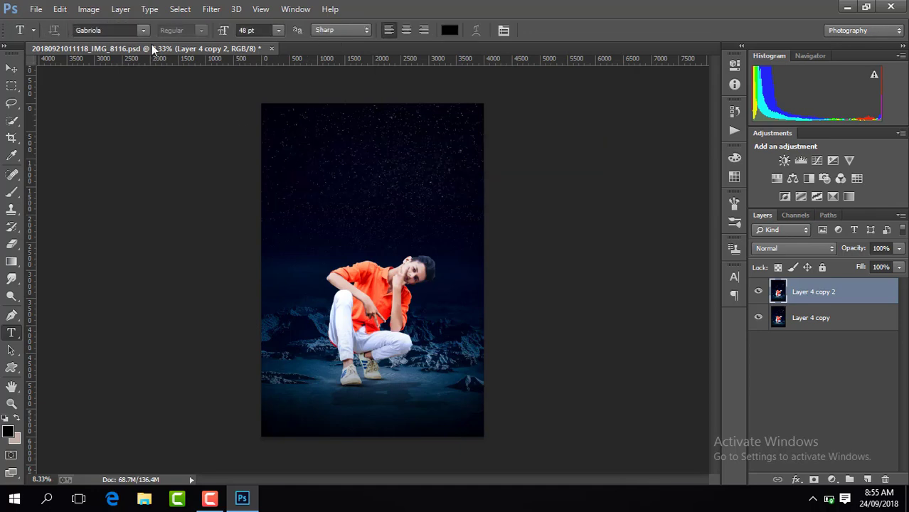
{"action": "left_click", "coordinate": [143, 29]}
{"action": "left_click_drag", "start_coordinate": [271, 315], "coordinate": [276, 417]}
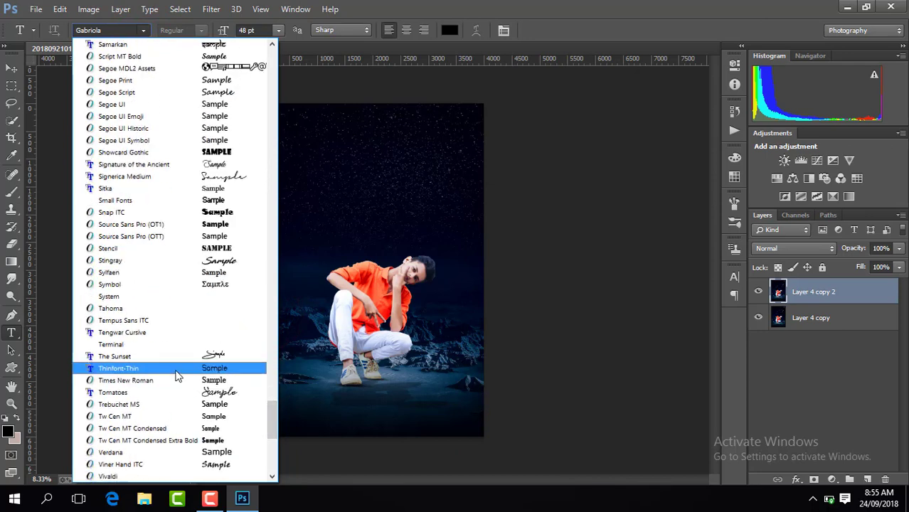
{"action": "left_click", "coordinate": [177, 370]}
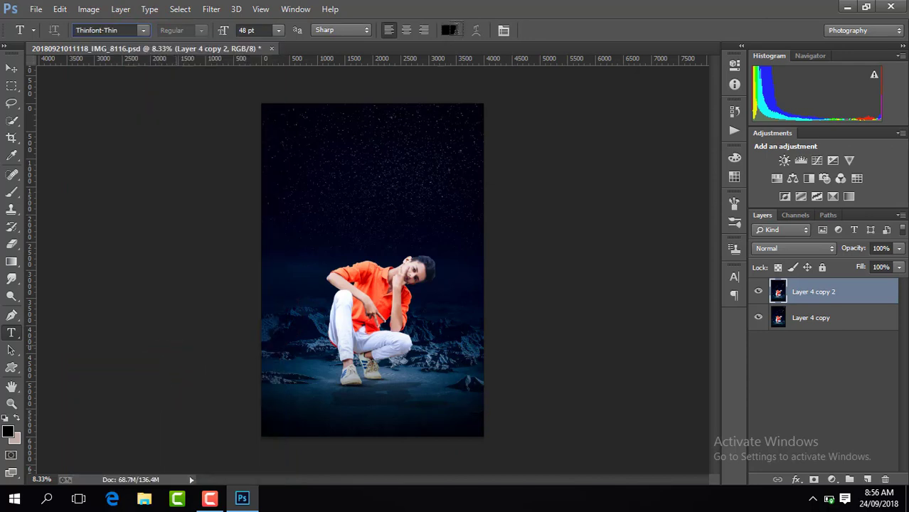
{"action": "left_click", "coordinate": [451, 31]}
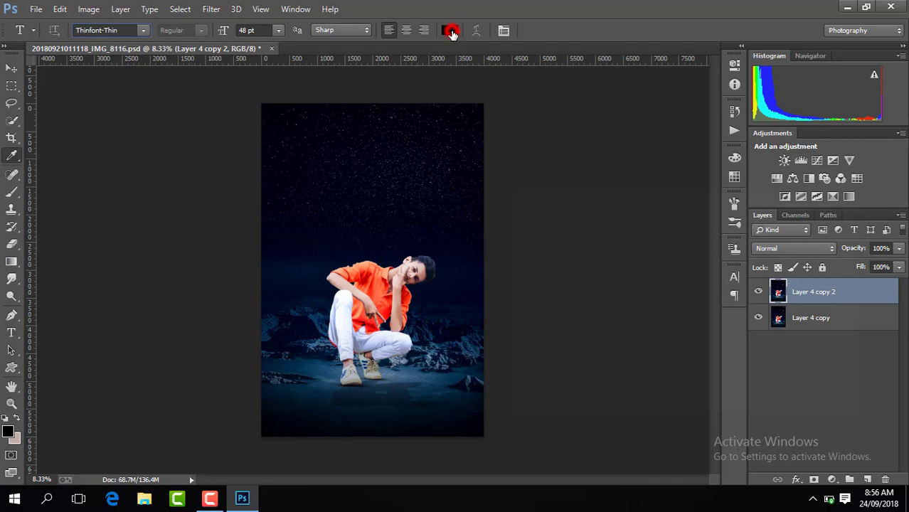
{"action": "left_click_drag", "start_coordinate": [530, 233], "coordinate": [453, 172]}
{"action": "key", "text": "Return"}
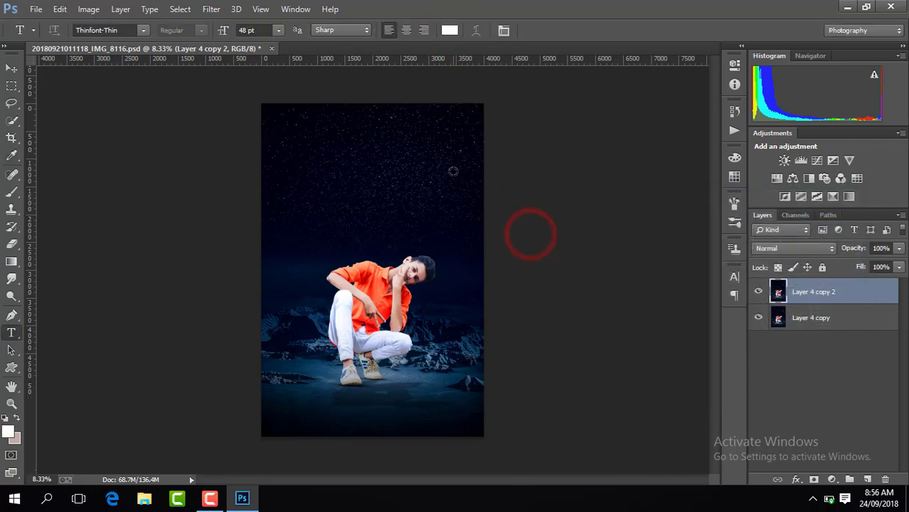
Add the two-line text "Shine Like a" in the starry sky at 48 pt
{"action": "left_click", "coordinate": [309, 148]}
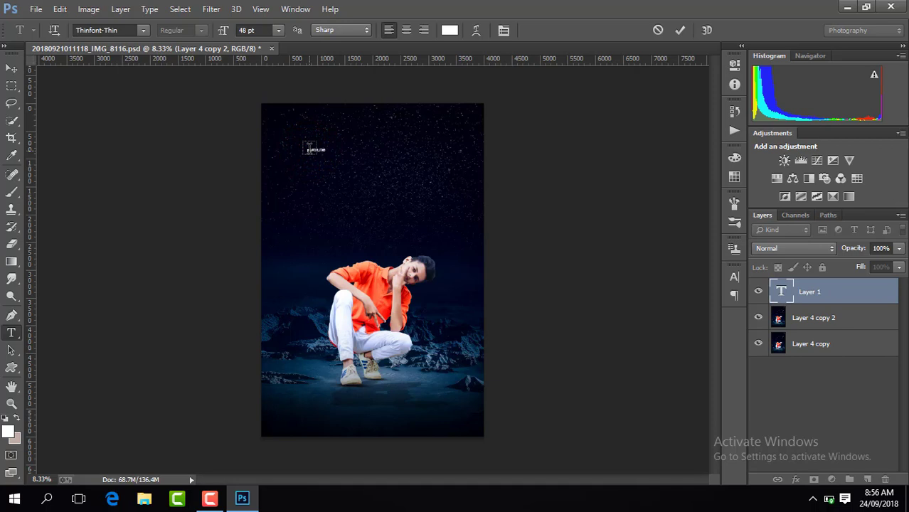
{"action": "key", "text": "ctrl+plus"}
{"action": "key", "text": "ctrl+plus"}
{"action": "key", "text": "ctrl+plus"}
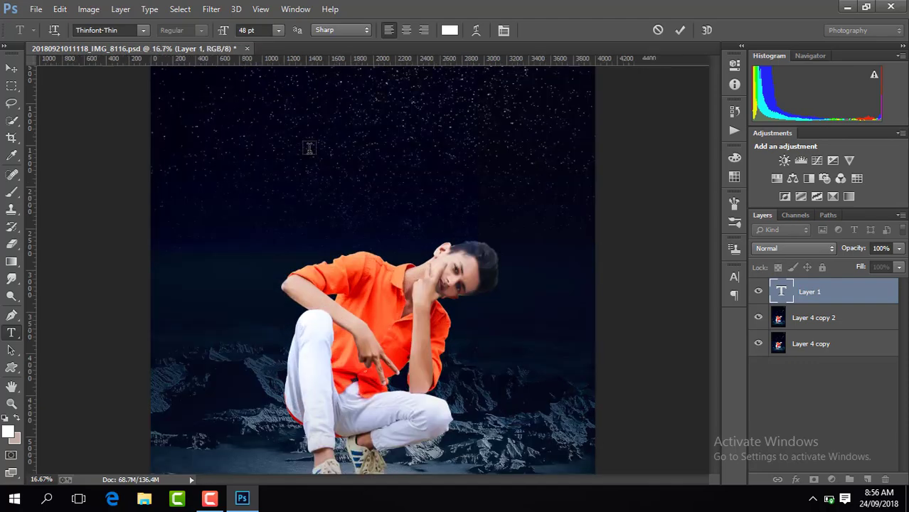
{"action": "left_click_drag", "start_coordinate": [716, 286], "coordinate": [713, 173]}
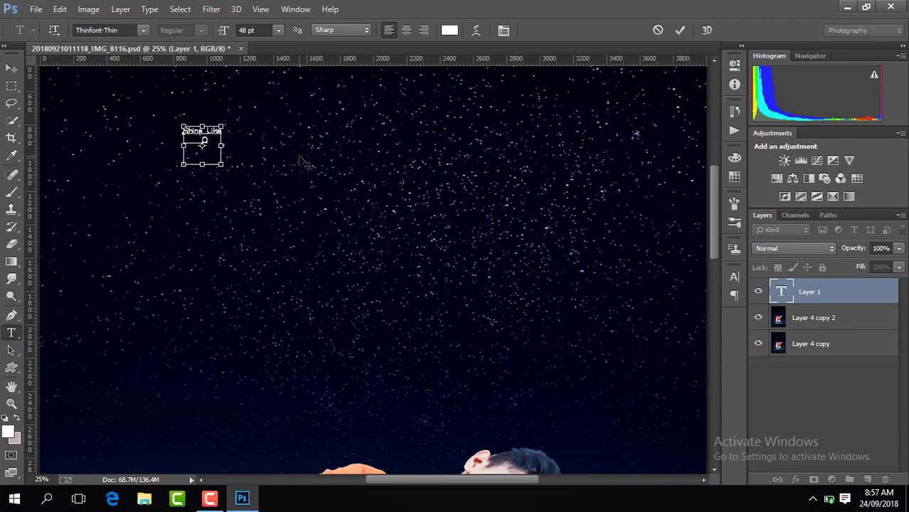
{"action": "key", "text": "ctrl+minus"}
{"action": "key", "text": "ctrl+minus"}
{"action": "key", "text": "ctrl+minus"}
Scale the "Shine Like a" text to about 857% and move it to the upper middle of the sky
{"action": "left_click", "coordinate": [11, 68]}
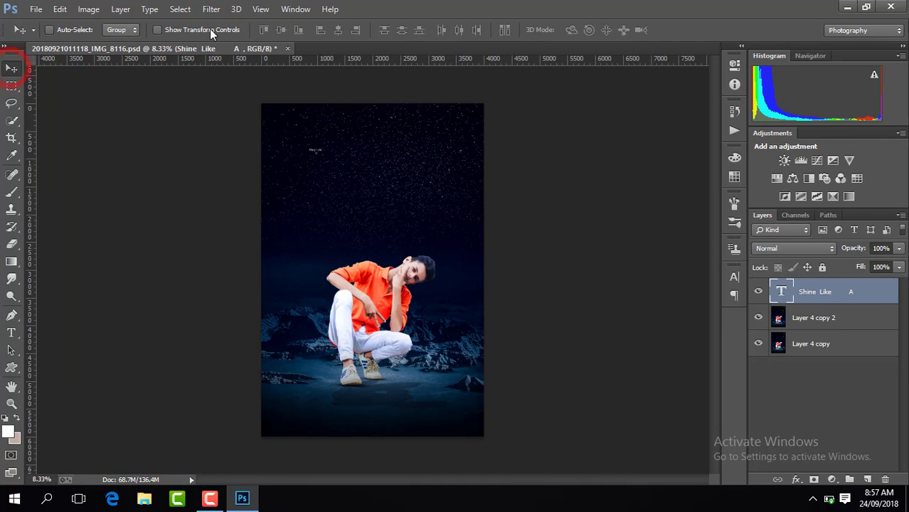
{"action": "left_click", "coordinate": [323, 161]}
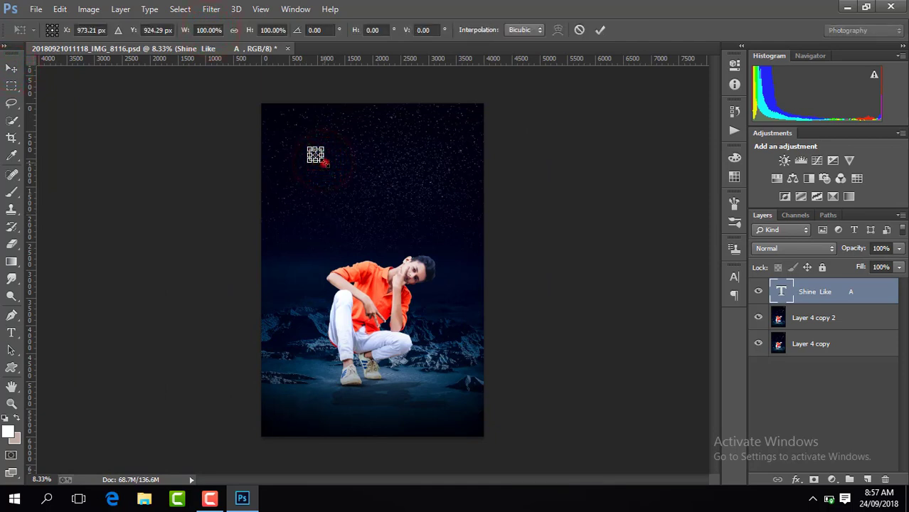
{"action": "left_click_drag", "start_coordinate": [323, 163], "coordinate": [379, 200]}
{"action": "key", "text": "Return"}
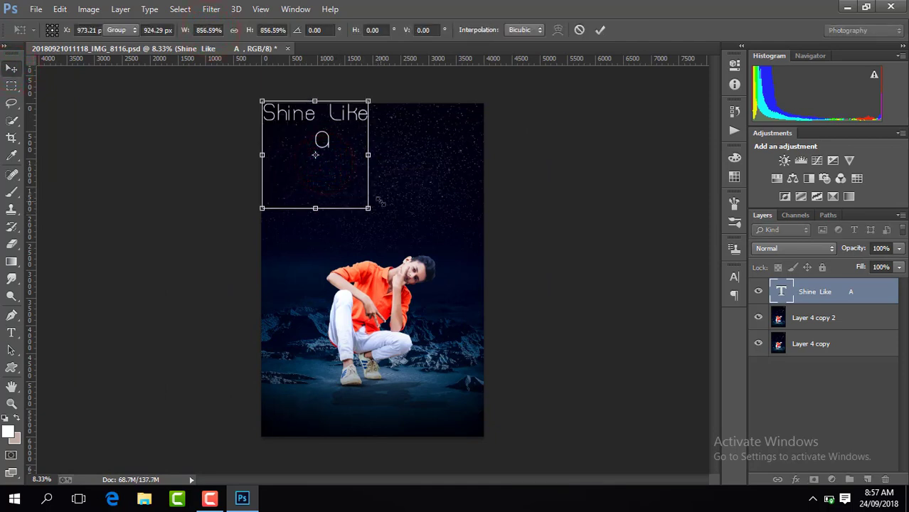
{"action": "left_click", "coordinate": [183, 30]}
{"action": "left_click_drag", "start_coordinate": [333, 135], "coordinate": [391, 154]}
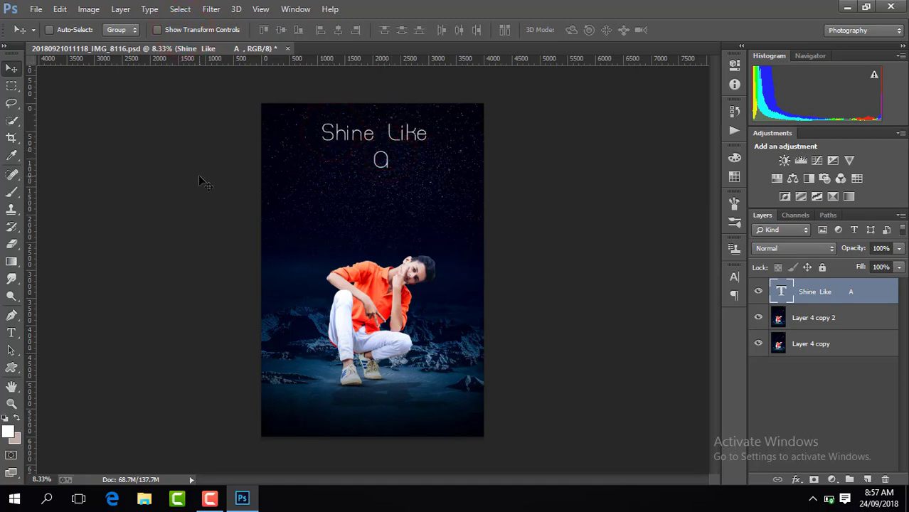
Rasterize the "Shine Like a" type layer so its pixels can be edited
{"action": "left_click", "coordinate": [10, 246]}
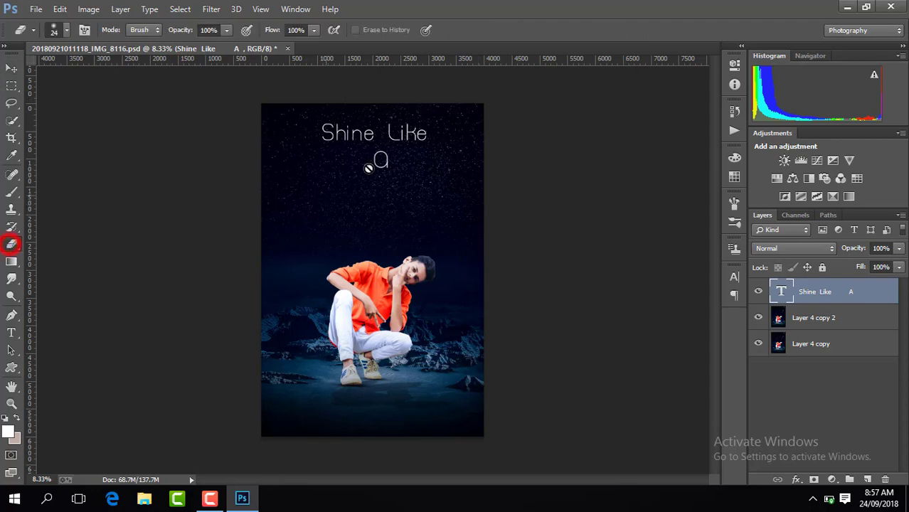
{"action": "left_click", "coordinate": [384, 172]}
{"action": "left_click", "coordinate": [418, 199]}
Select the letter "a" with a rectangular marquee and move it slightly up and left beneath the first line
{"action": "left_click", "coordinate": [15, 86]}
{"action": "key", "text": "ctrl+plus"}
{"action": "key", "text": "ctrl+plus"}
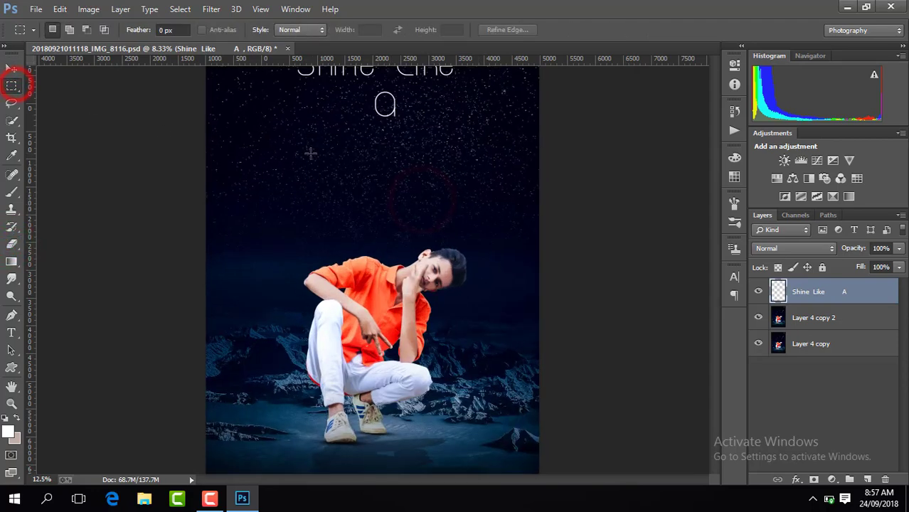
{"action": "left_click_drag", "start_coordinate": [716, 241], "coordinate": [714, 206]}
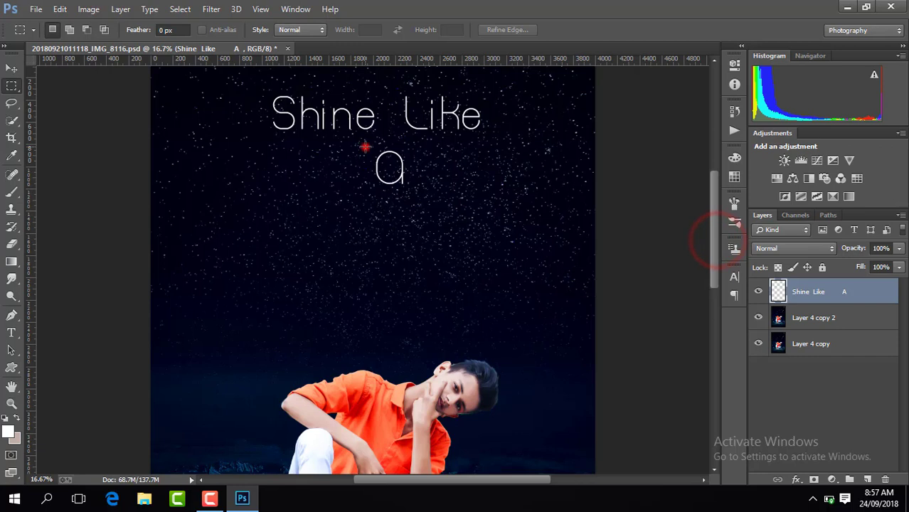
{"action": "left_click_drag", "start_coordinate": [364, 147], "coordinate": [396, 178]}
{"action": "key", "text": "v"}
Select the word "Like" with a rectangular marquee and move it slightly closer to "Shine"
{"action": "left_click", "coordinate": [11, 85]}
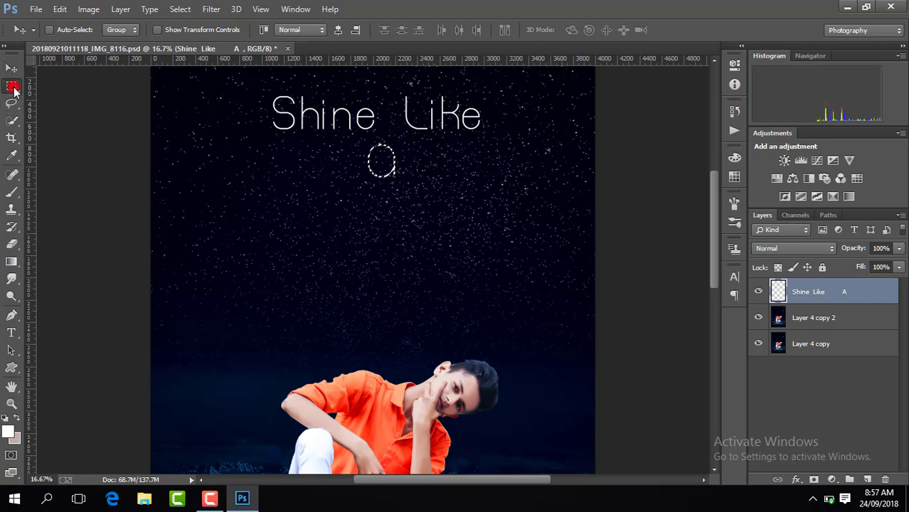
{"action": "left_click", "coordinate": [390, 87]}
{"action": "left_click_drag", "start_coordinate": [391, 86], "coordinate": [462, 114]}
{"action": "left_click", "coordinate": [12, 69]}
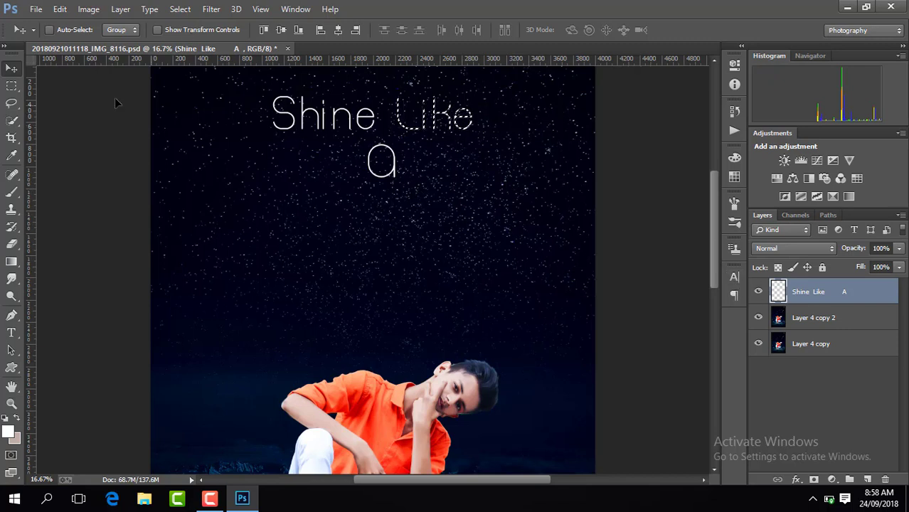
Reselect the letter "a" and nudge it closer to the line above
{"action": "left_click", "coordinate": [11, 86]}
{"action": "left_click_drag", "start_coordinate": [357, 143], "coordinate": [397, 177]}
{"action": "left_click", "coordinate": [11, 68]}
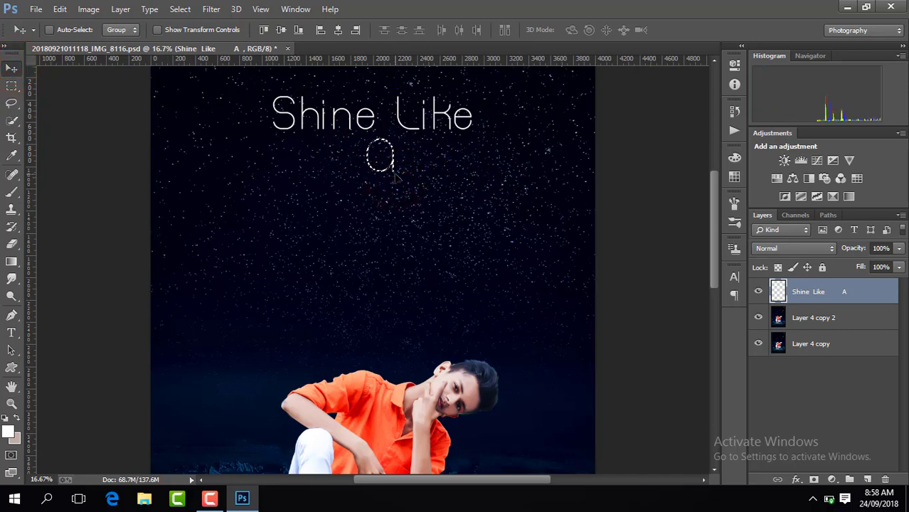
Add the text "Star", scale it to about 1496% and position it centred beneath the letter "a"
{"action": "left_click", "coordinate": [12, 332]}
{"action": "left_click", "coordinate": [315, 206]}
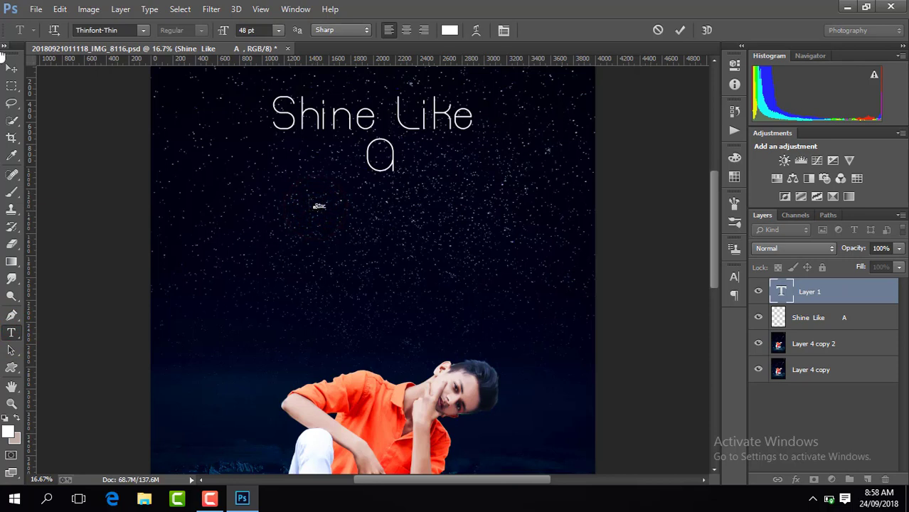
{"action": "type", "text": "Star"}
{"action": "left_click", "coordinate": [11, 69]}
{"action": "left_click_drag", "start_coordinate": [330, 212], "coordinate": [400, 255]}
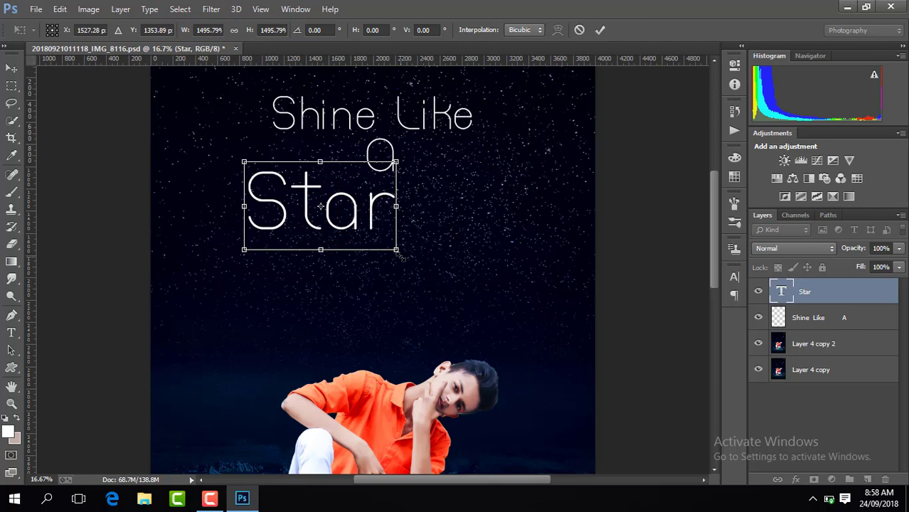
{"action": "key", "text": "Return"}
{"action": "left_click_drag", "start_coordinate": [355, 196], "coordinate": [415, 192]}
Shift the "Shine Like A" layer slightly upward above "Star" and turn off the transform controls
{"action": "left_click", "coordinate": [820, 317]}
{"action": "left_click_drag", "start_coordinate": [440, 147], "coordinate": [440, 140]}
{"action": "key", "text": "ctrl+minus"}
{"action": "key", "text": "ctrl+minus"}
{"action": "key", "text": "ctrl+minus"}
{"action": "key", "text": "ctrl+minus"}
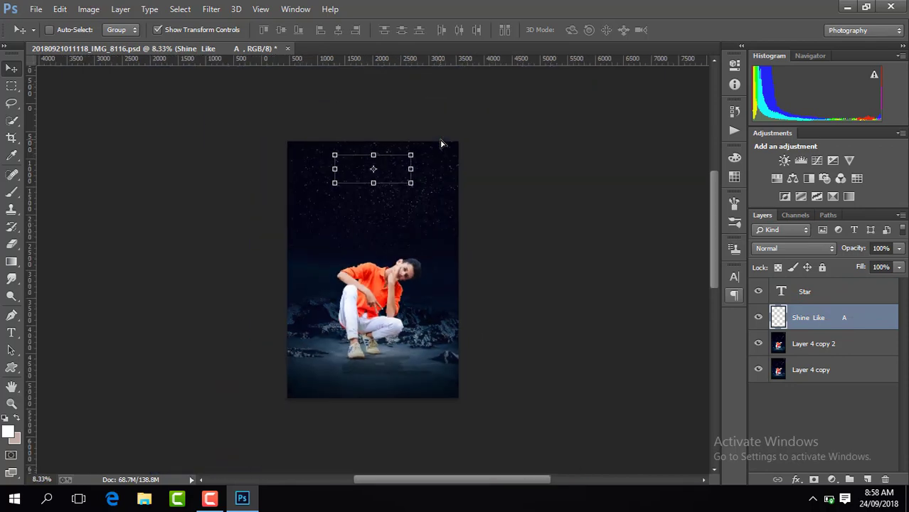
{"action": "left_click", "coordinate": [202, 31]}
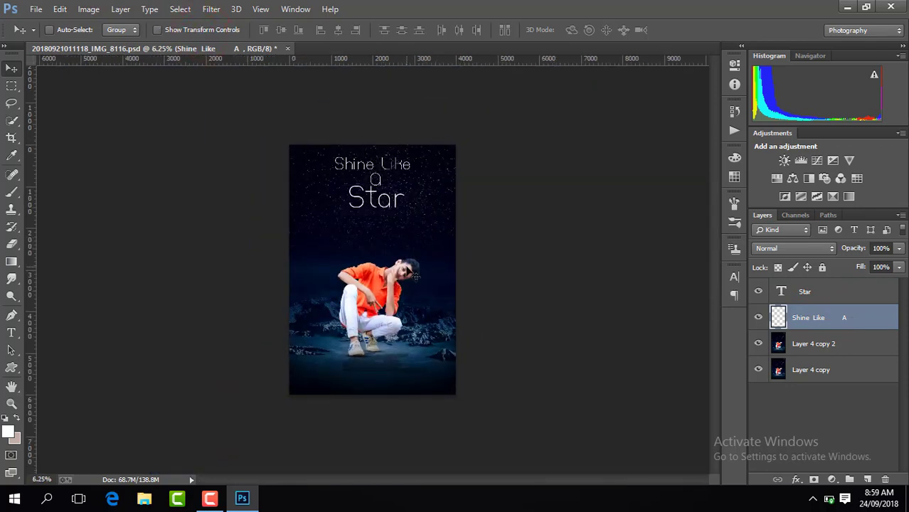
{"action": "left_click", "coordinate": [209, 498]}
{"action": "left_click", "coordinate": [845, 449]}
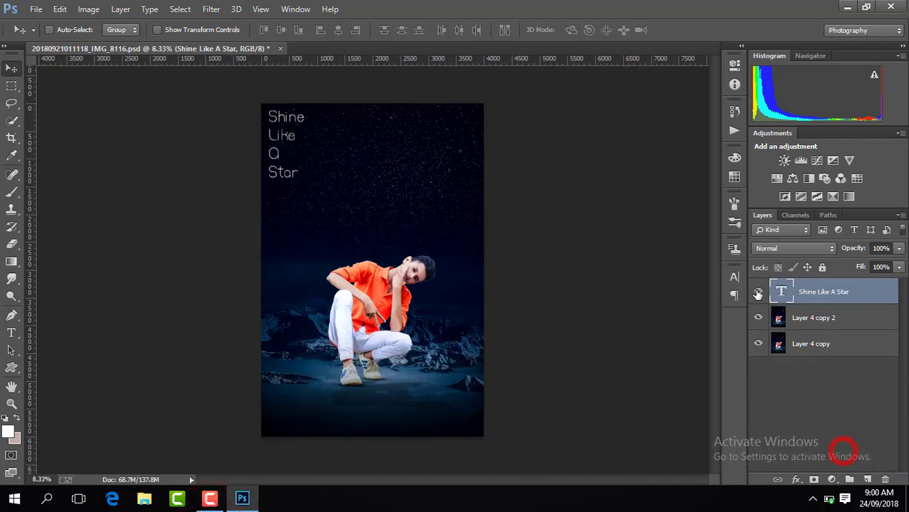
Compare the image with and without the "Shine Like A Star" text layer
{"action": "left_click", "coordinate": [757, 291]}
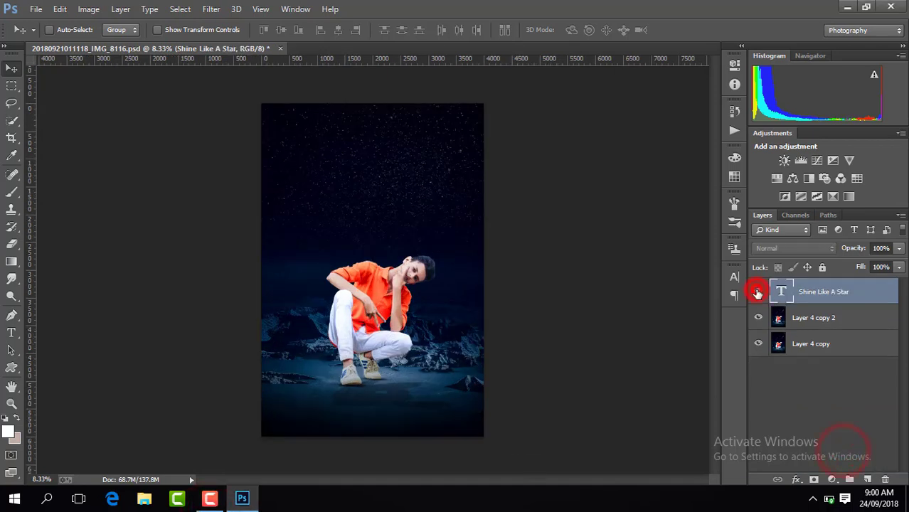
{"action": "left_click", "coordinate": [757, 292]}
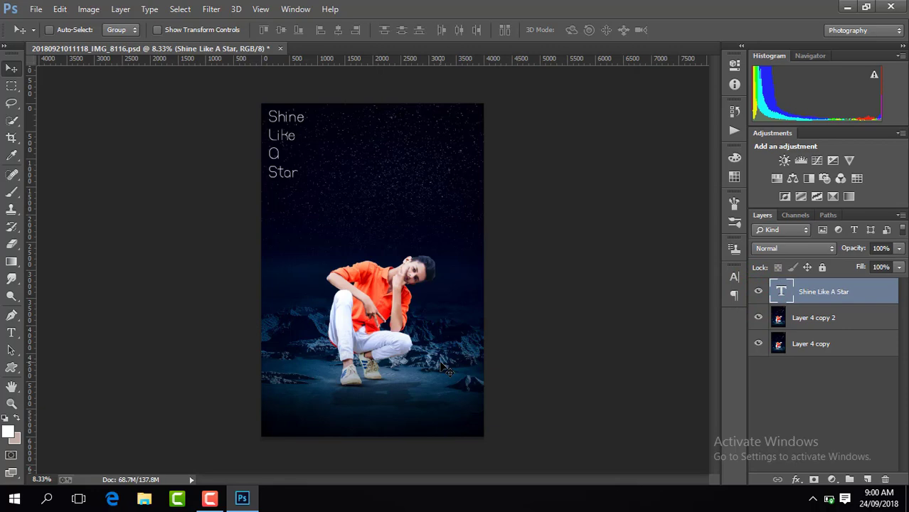
Place the Untitled-ettergeg image from a folder in Documents as an embedded layer above the text
{"action": "left_click", "coordinate": [37, 10]}
{"action": "left_click", "coordinate": [114, 197]}
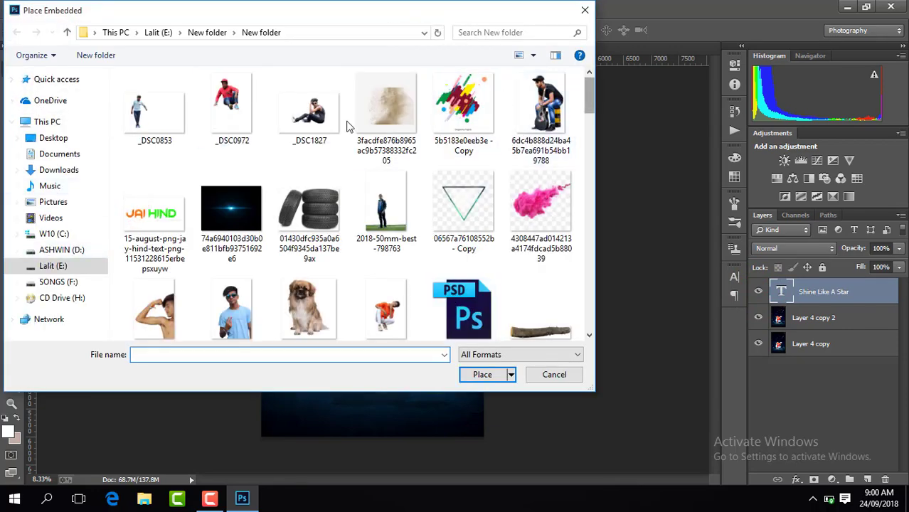
{"action": "left_click", "coordinate": [59, 153]}
{"action": "double_click", "coordinate": [393, 123]}
{"action": "left_click_drag", "start_coordinate": [593, 89], "coordinate": [592, 283]}
{"action": "left_click", "coordinate": [548, 196]}
{"action": "double_click", "coordinate": [549, 196]}
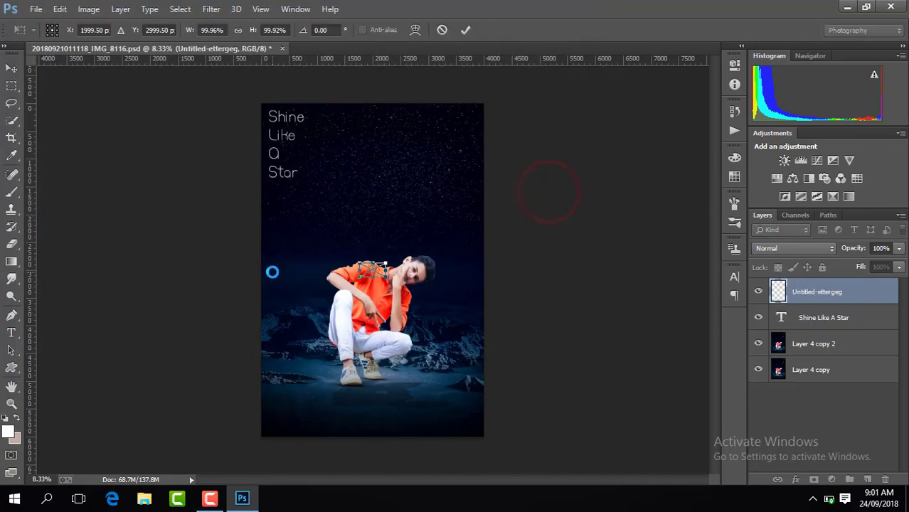